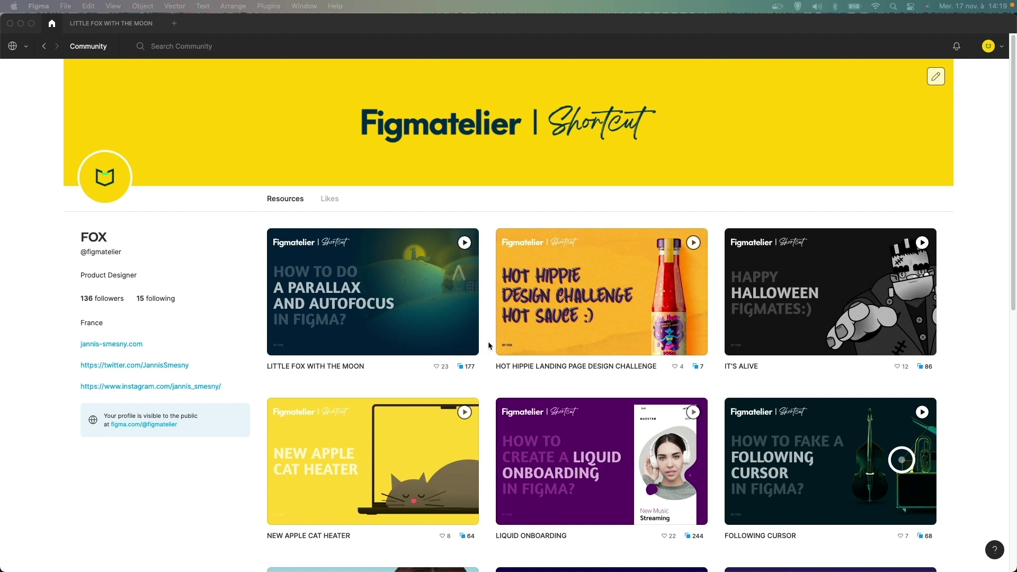
Scroll through the Figmatelier community profile to find the LITTLE FOX WITH THE MOON file
{"action": "scroll", "coordinate": [488, 344], "scroll_direction": "down", "scroll_amount": 3}
{"action": "scroll", "coordinate": [488, 344], "scroll_direction": "down", "scroll_amount": 2}
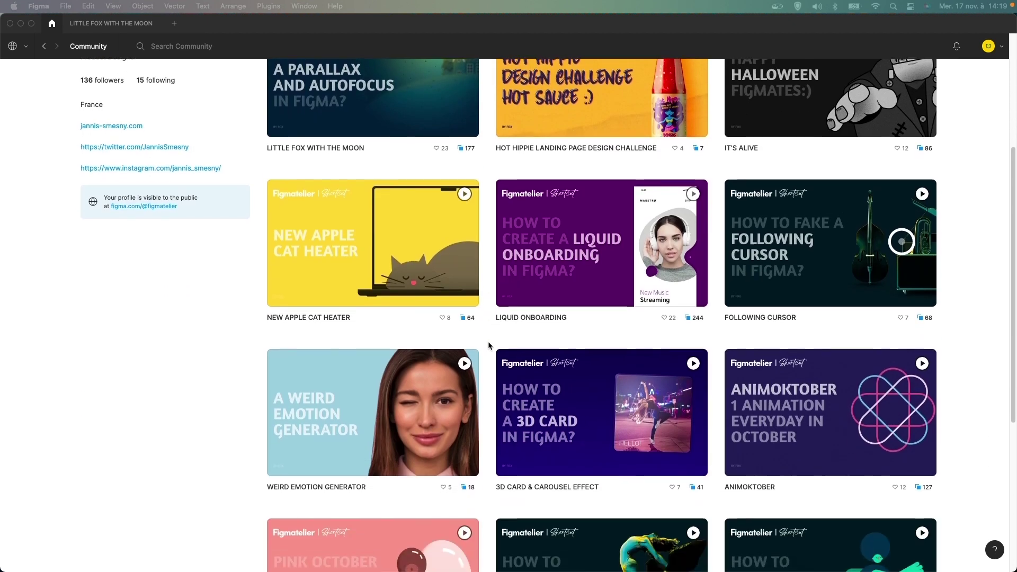
{"action": "scroll", "coordinate": [490, 345], "scroll_direction": "down", "scroll_amount": 3}
{"action": "scroll", "coordinate": [489, 345], "scroll_direction": "up", "scroll_amount": 3}
{"action": "scroll", "coordinate": [488, 343], "scroll_direction": "up", "scroll_amount": 5}
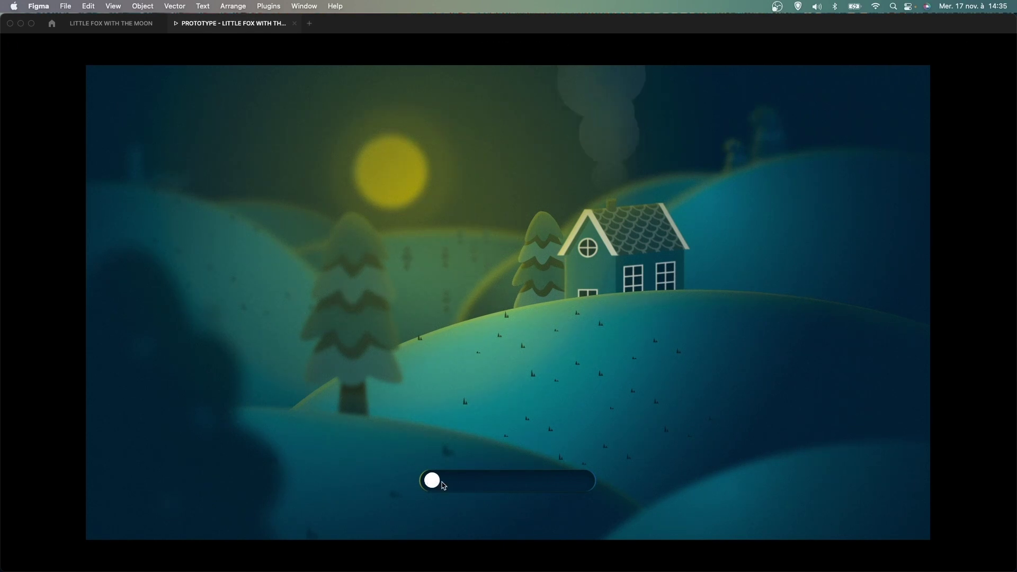
Drag the prototype slider partway, then fully right to reveal the fox on the hilltop
{"action": "left_click_drag", "start_coordinate": [477, 487], "coordinate": [431, 480]}
{"action": "left_click_drag", "start_coordinate": [476, 484], "coordinate": [597, 486]}
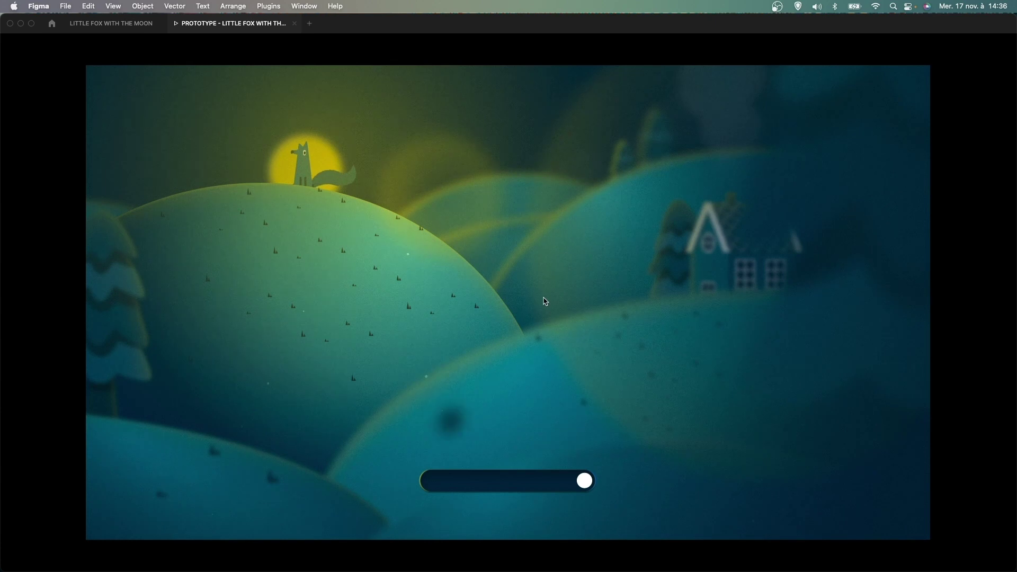
Slide the prototype back to the house, then right again to bring in the fox
{"action": "left_click_drag", "start_coordinate": [574, 483], "coordinate": [413, 480]}
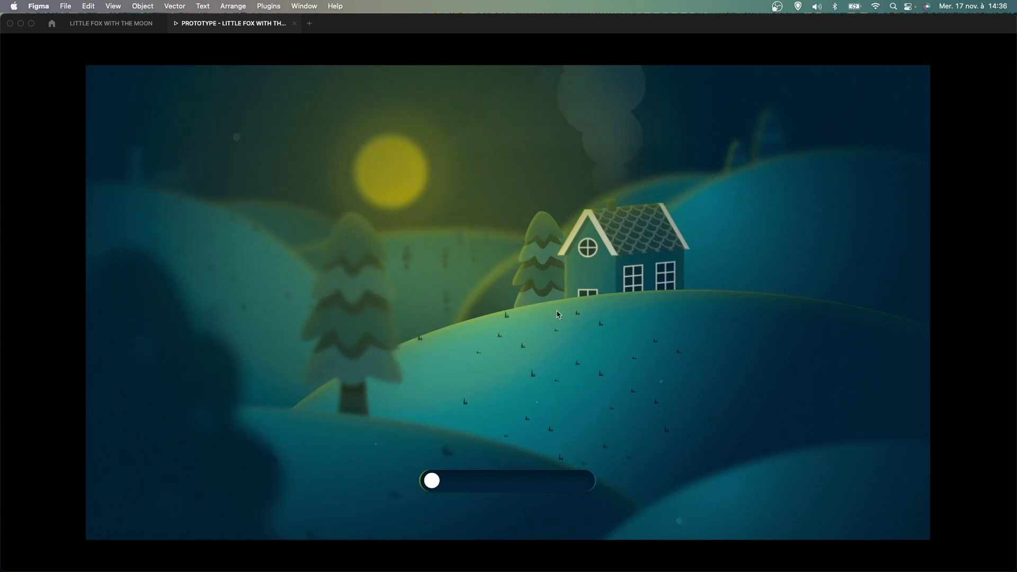
{"action": "left_click_drag", "start_coordinate": [456, 482], "coordinate": [423, 482]}
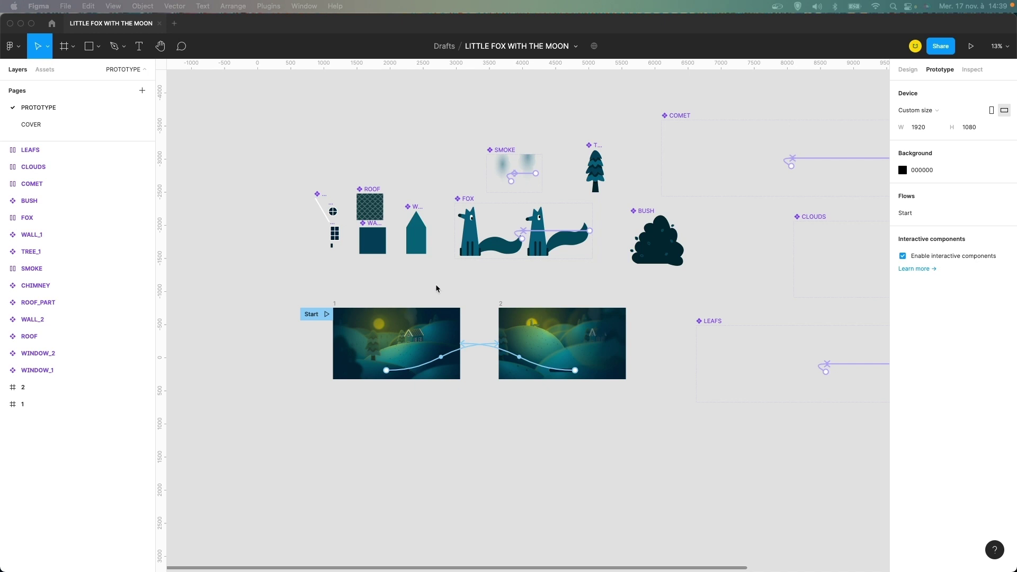
Pan and zoom the canvas to 50% on frames 1 and 2 and their On Drag links
{"action": "left_click_drag", "start_coordinate": [446, 278], "coordinate": [509, 281]}
{"action": "scroll", "coordinate": [508, 281], "scroll_direction": "up", "scroll_amount": 5}
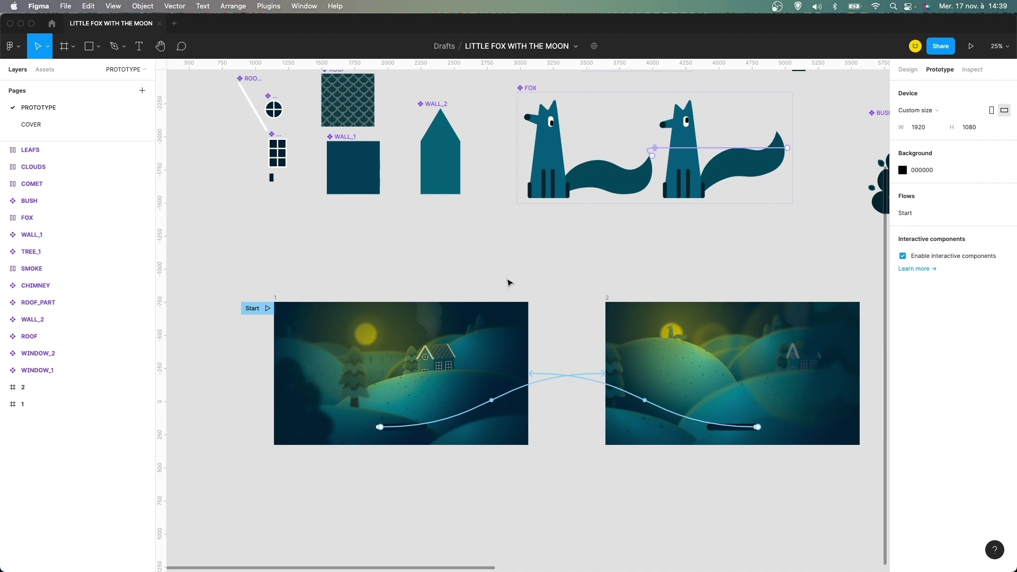
{"action": "key", "text": "super+equal"}
{"action": "scroll", "coordinate": [467, 279], "scroll_direction": "down", "scroll_amount": 3}
{"action": "scroll", "coordinate": [467, 279], "scroll_direction": "left", "scroll_amount": 4}
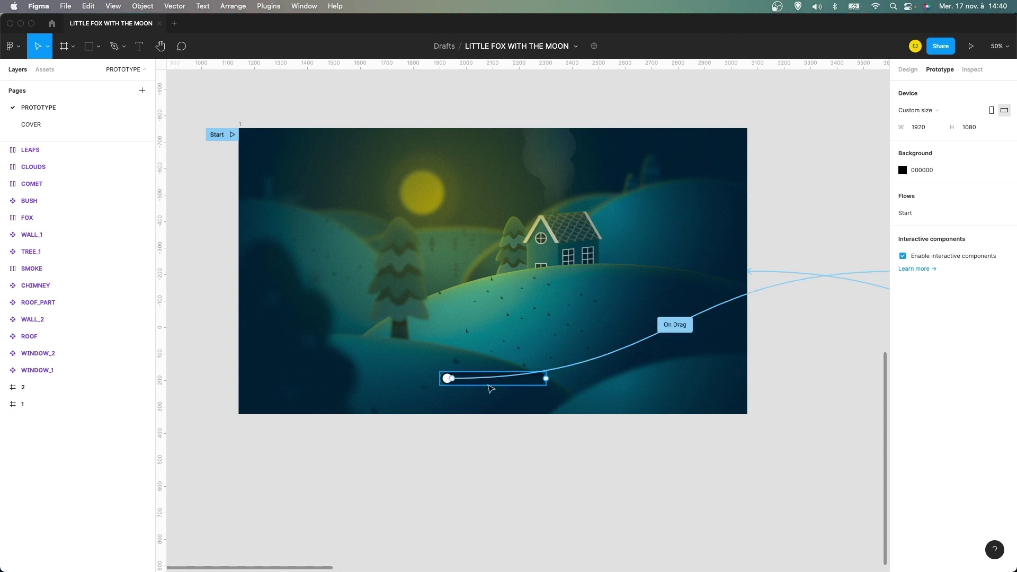
{"action": "scroll", "coordinate": [722, 347], "scroll_direction": "right", "scroll_amount": 10}
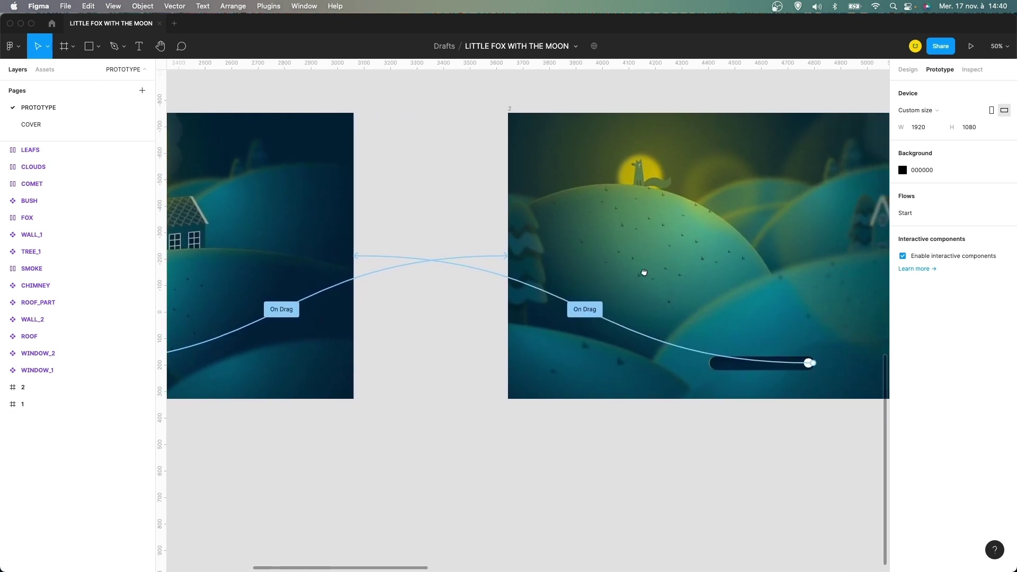
{"action": "scroll", "coordinate": [644, 272], "scroll_direction": "right", "scroll_amount": 6}
{"action": "scroll", "coordinate": [568, 260], "scroll_direction": "left", "scroll_amount": 12}
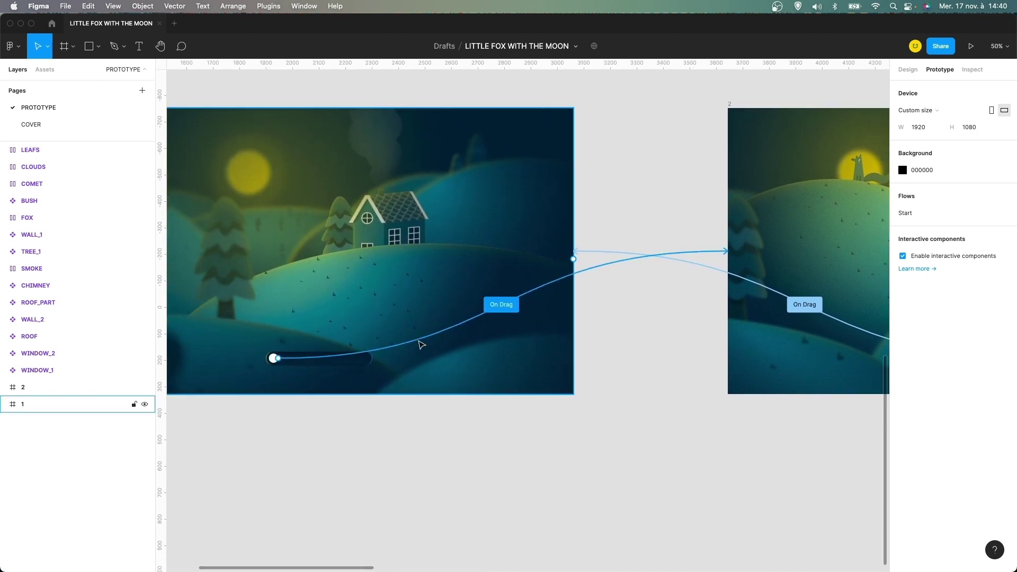
{"action": "left_click", "coordinate": [421, 339]}
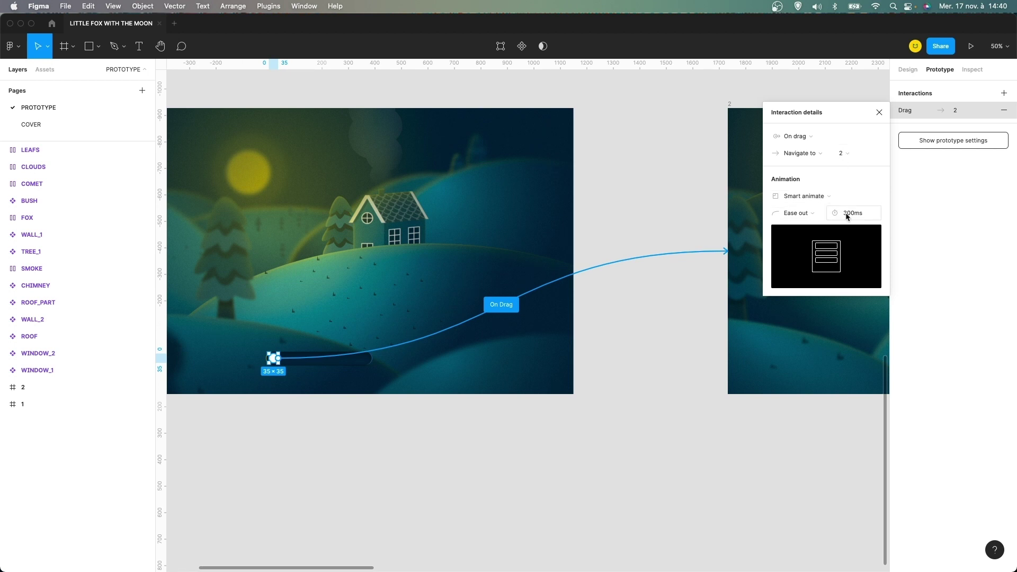
{"action": "left_click", "coordinate": [879, 112]}
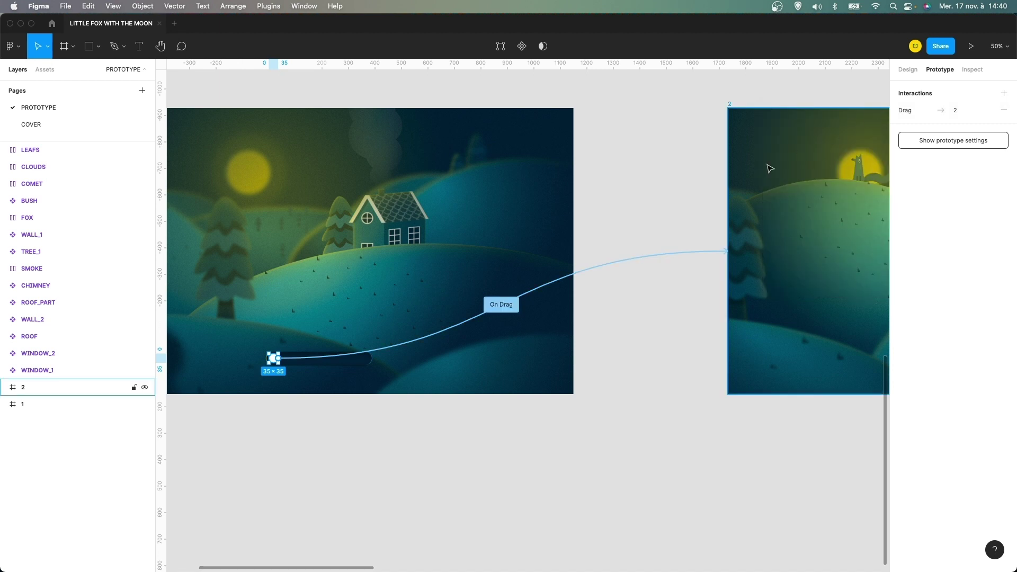
{"action": "scroll", "coordinate": [779, 138], "scroll_direction": "right", "scroll_amount": 10}
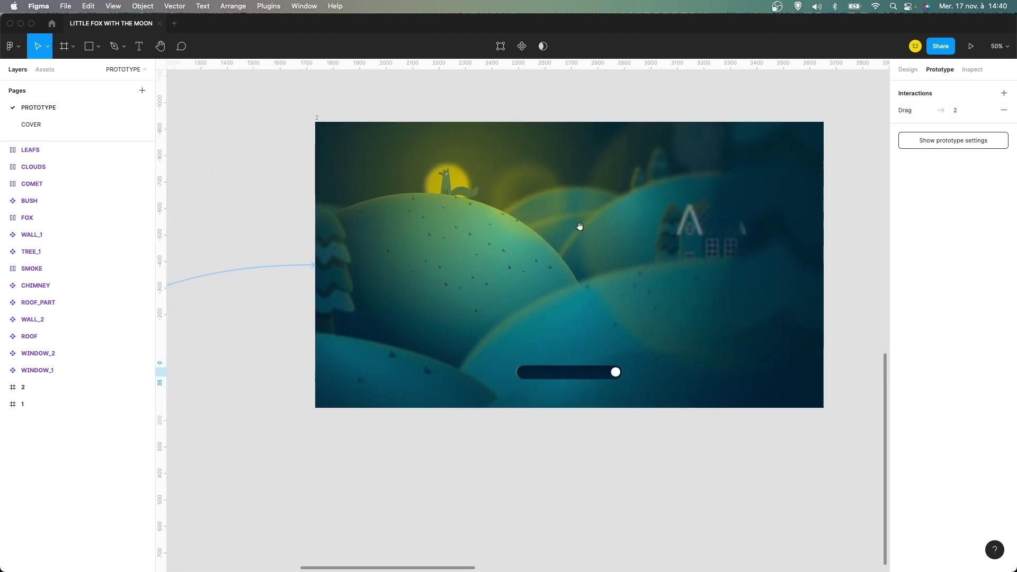
{"action": "left_click", "coordinate": [567, 366]}
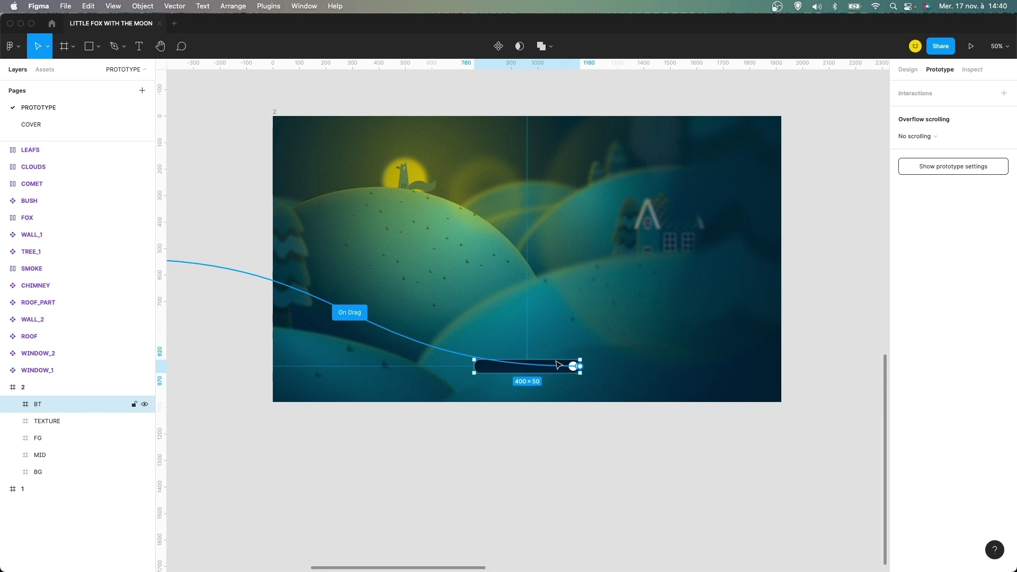
{"action": "left_click", "coordinate": [276, 283]}
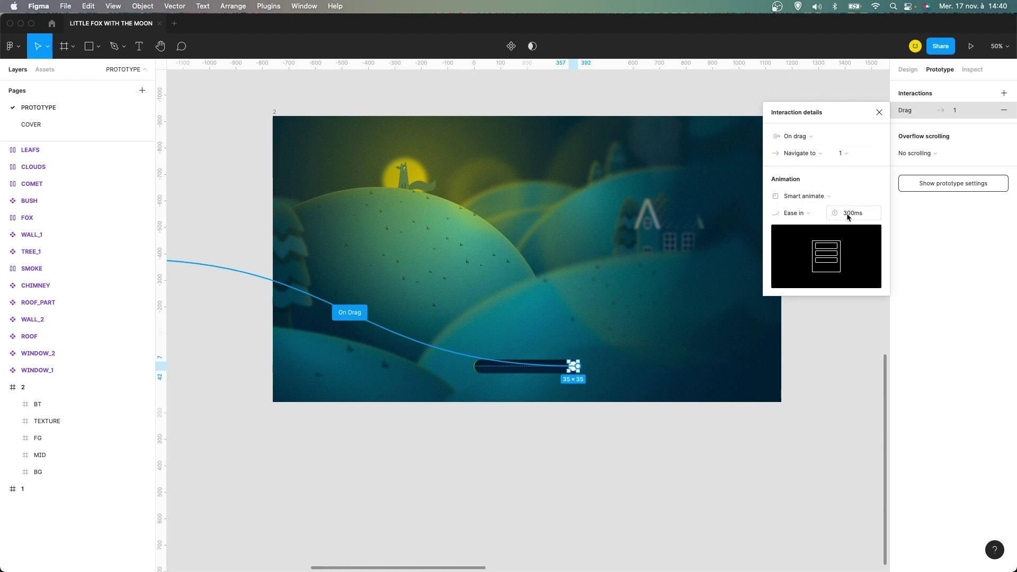
{"action": "left_click", "coordinate": [879, 113]}
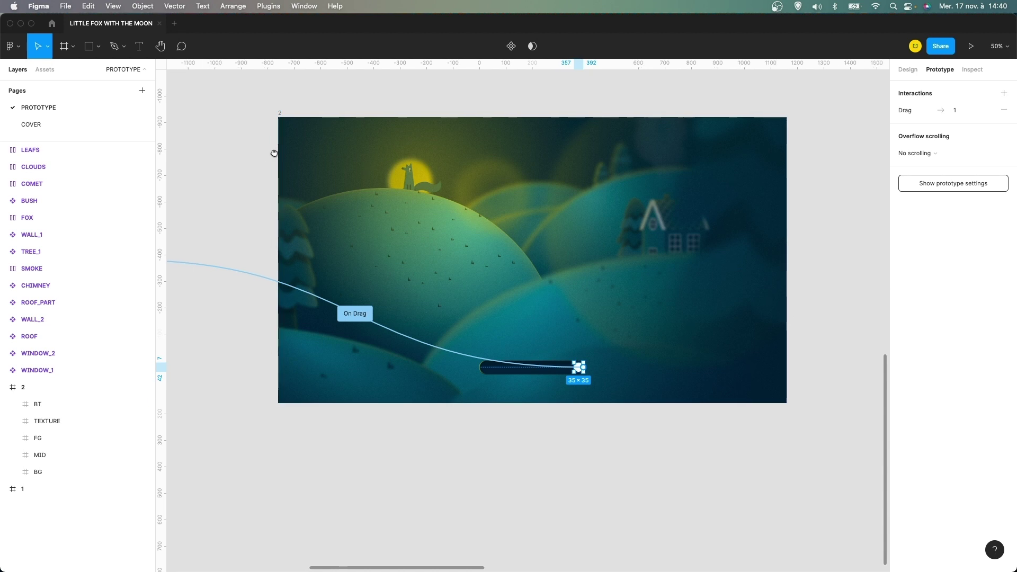
{"action": "scroll", "coordinate": [274, 153], "scroll_direction": "left", "scroll_amount": 10}
{"action": "scroll", "coordinate": [274, 153], "scroll_direction": "up", "scroll_amount": 5}
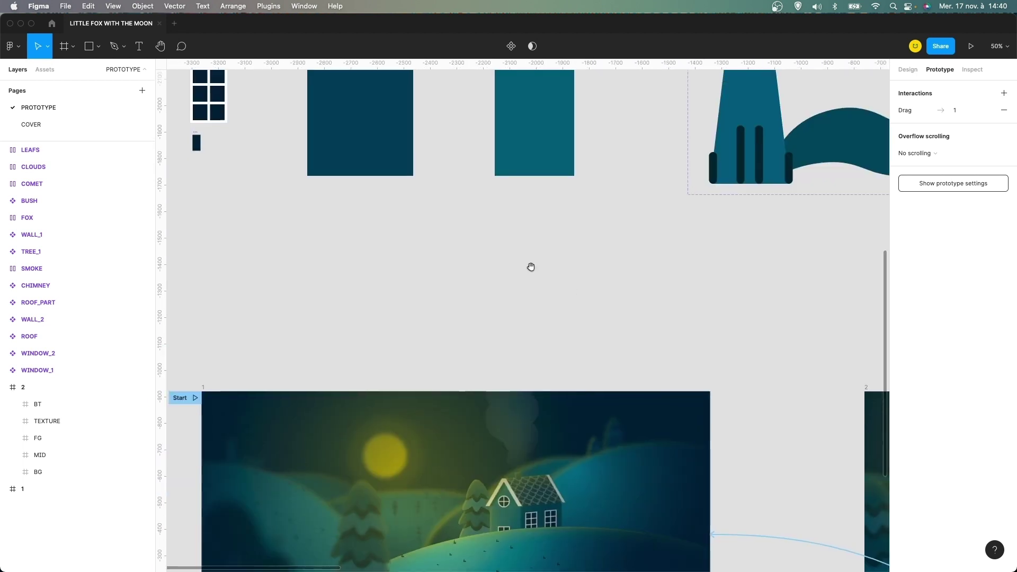
{"action": "scroll", "coordinate": [531, 267], "scroll_direction": "down", "scroll_amount": 9}
{"action": "left_click", "coordinate": [342, 370]}
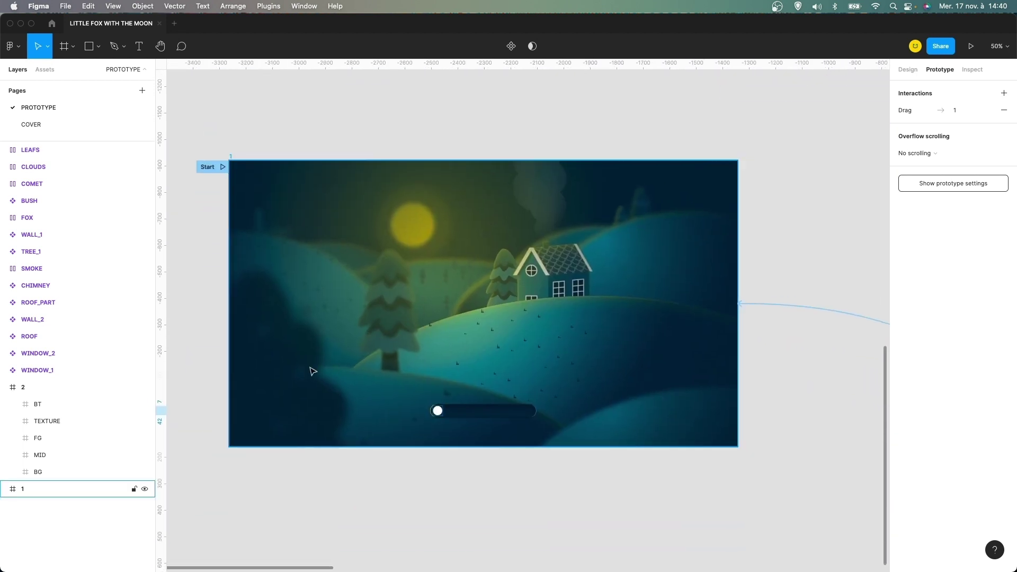
{"action": "left_click", "coordinate": [306, 371]}
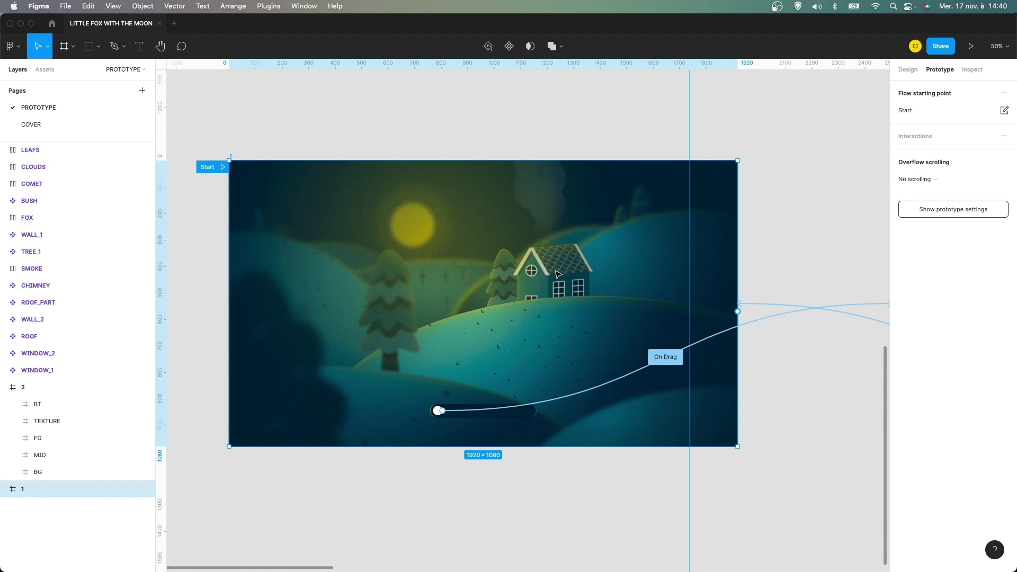
{"action": "left_click", "coordinate": [493, 143]}
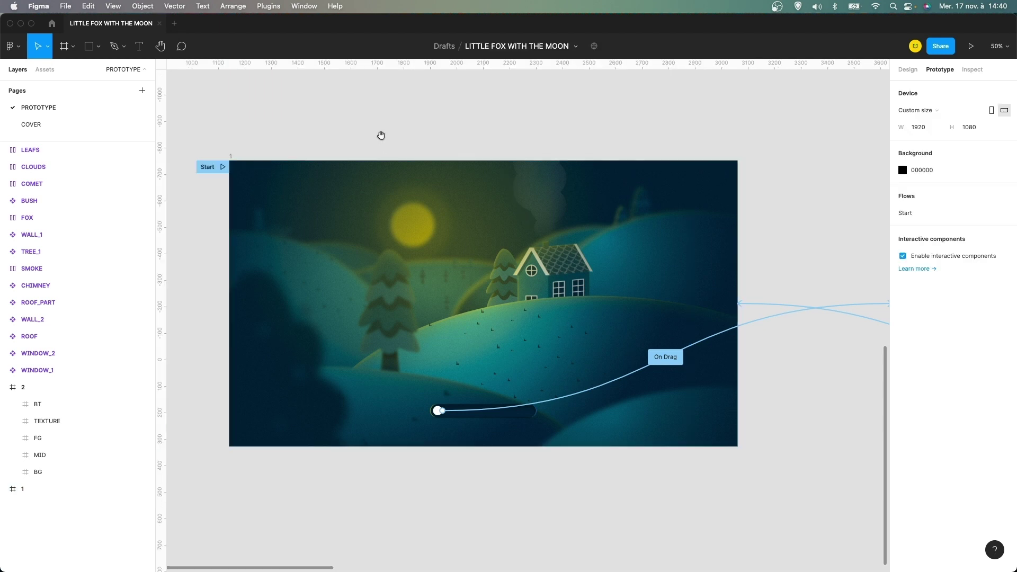
{"action": "scroll", "coordinate": [371, 143], "scroll_direction": "up", "scroll_amount": 2}
{"action": "scroll", "coordinate": [359, 159], "scroll_direction": "up", "scroll_amount": 4}
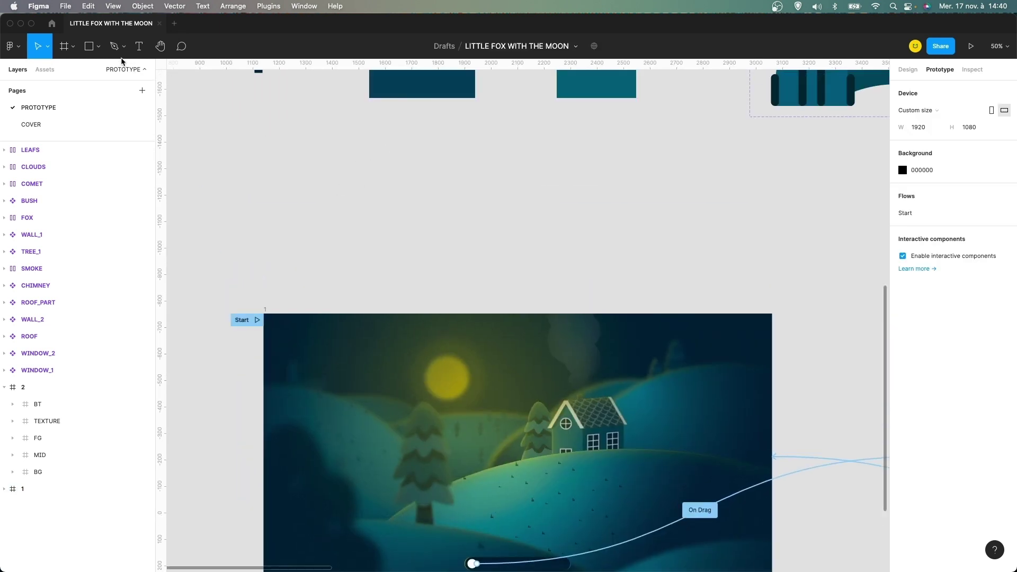
{"action": "left_click", "coordinate": [74, 55]}
{"action": "left_click_drag", "start_coordinate": [300, 135], "coordinate": [412, 247]}
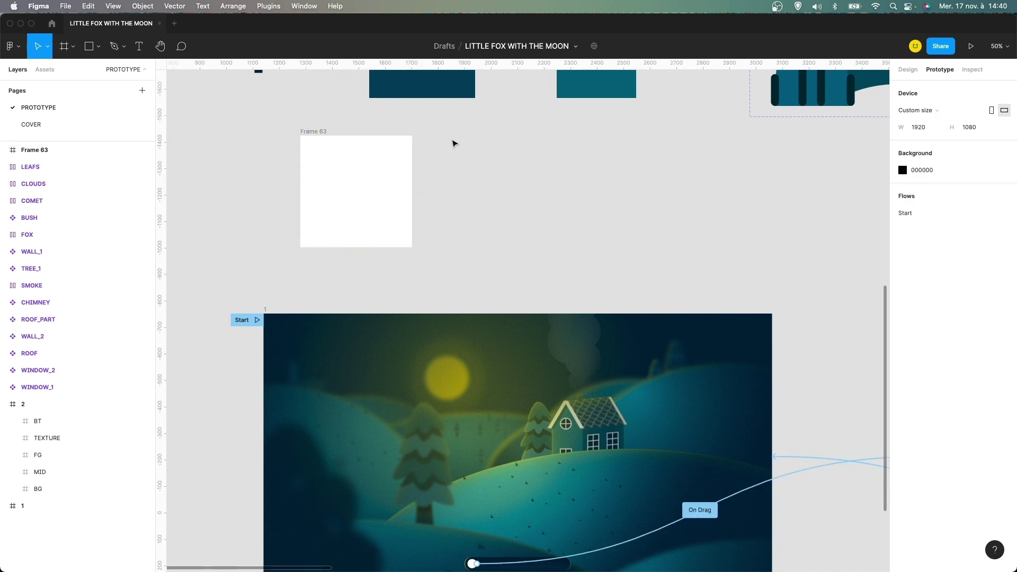
{"action": "right_click", "coordinate": [381, 167]}
{"action": "mouse_move", "coordinate": [473, 388]}
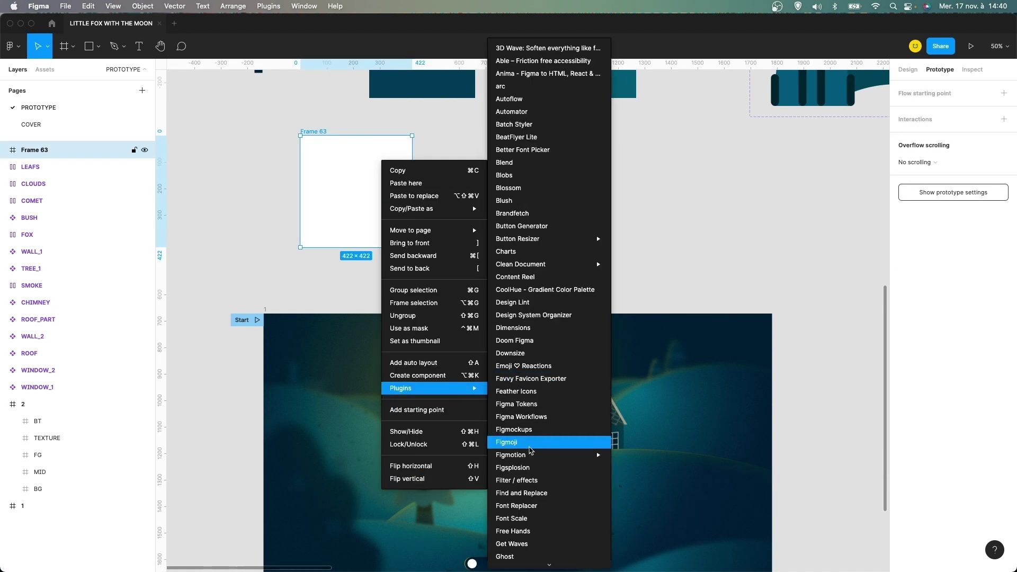
{"action": "scroll", "coordinate": [533, 461], "scroll_direction": "down", "scroll_amount": 10}
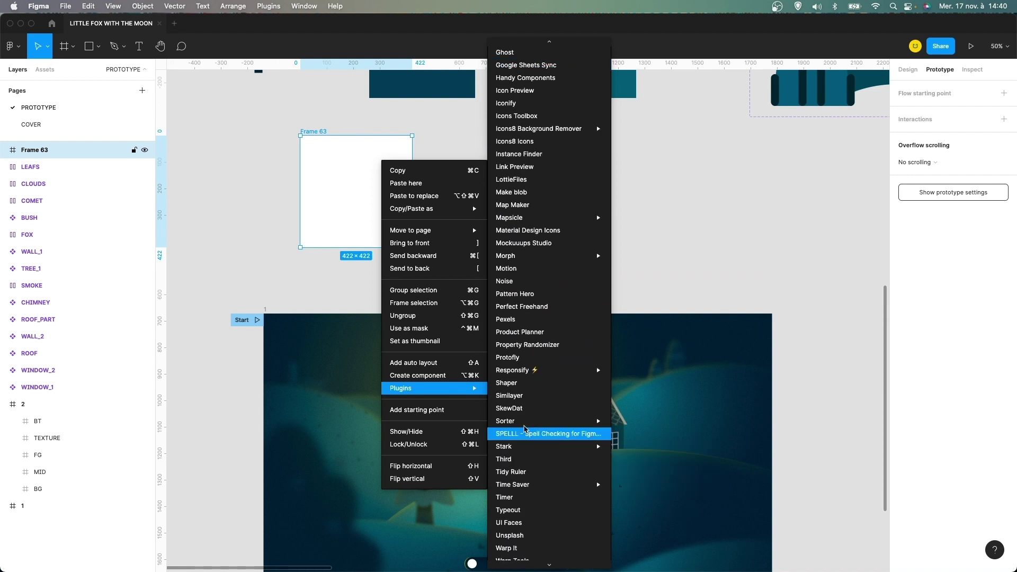
{"action": "left_click", "coordinate": [518, 409]}
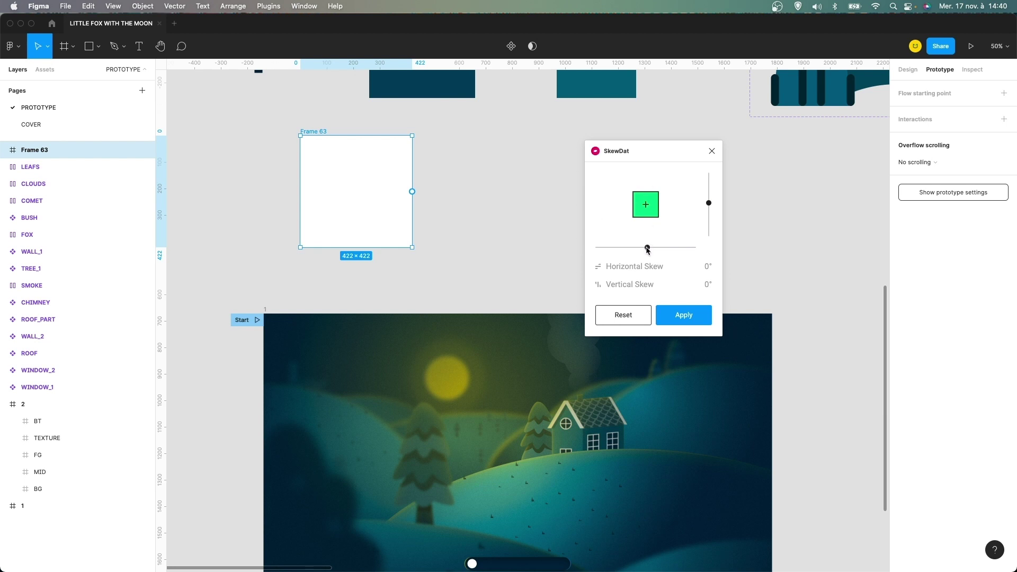
{"action": "left_click_drag", "start_coordinate": [649, 248], "coordinate": [680, 254]}
{"action": "left_click_drag", "start_coordinate": [709, 203], "coordinate": [710, 223]}
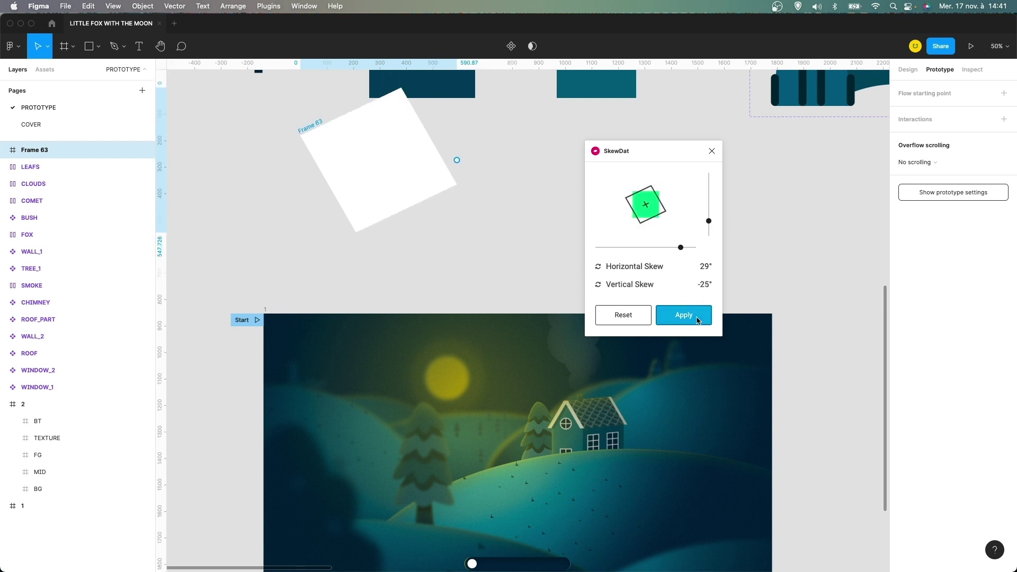
{"action": "left_click", "coordinate": [700, 317]}
{"action": "scroll", "coordinate": [431, 231], "scroll_direction": "up", "scroll_amount": 3}
{"action": "scroll", "coordinate": [431, 231], "scroll_direction": "left", "scroll_amount": 2}
{"action": "left_click_drag", "start_coordinate": [429, 234], "coordinate": [433, 260]}
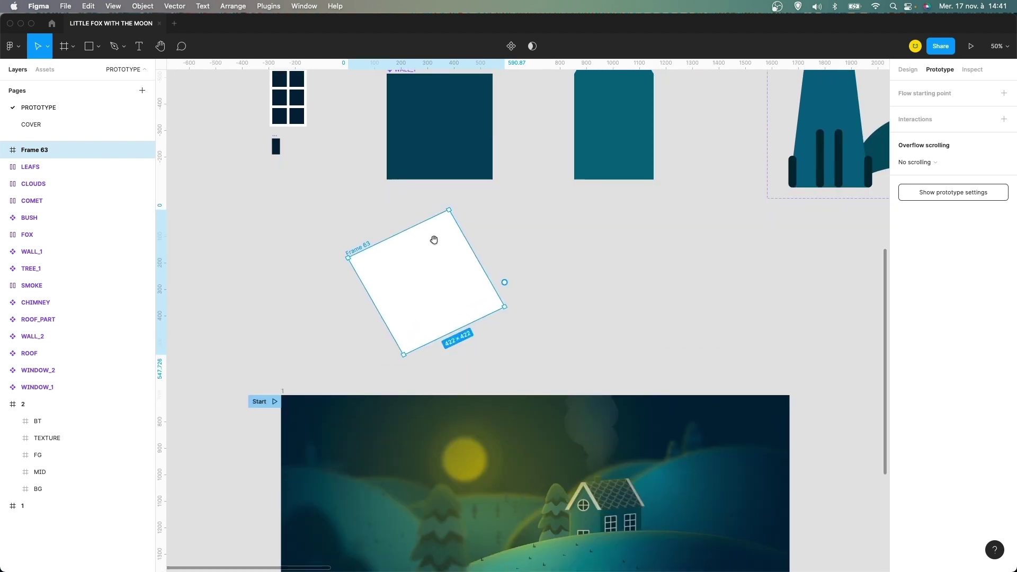
{"action": "key", "text": "Delete"}
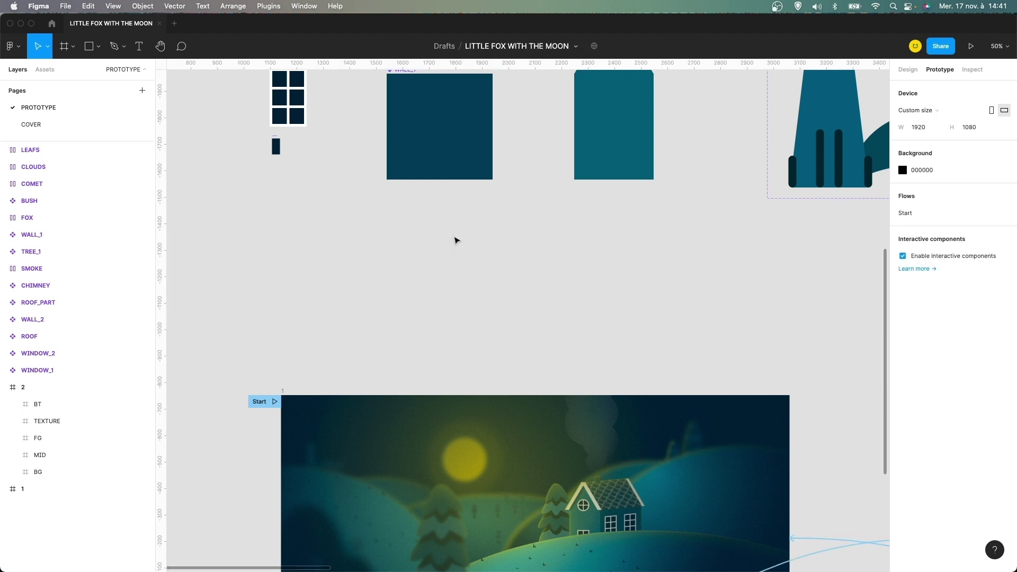
{"action": "scroll", "coordinate": [508, 221], "scroll_direction": "up", "scroll_amount": 5}
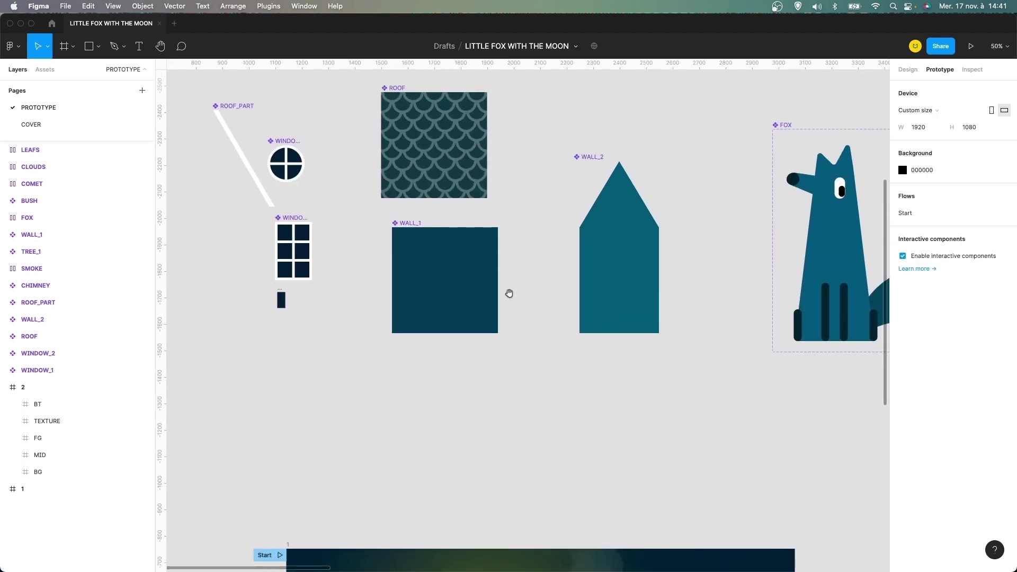
{"action": "left_click", "coordinate": [510, 311]}
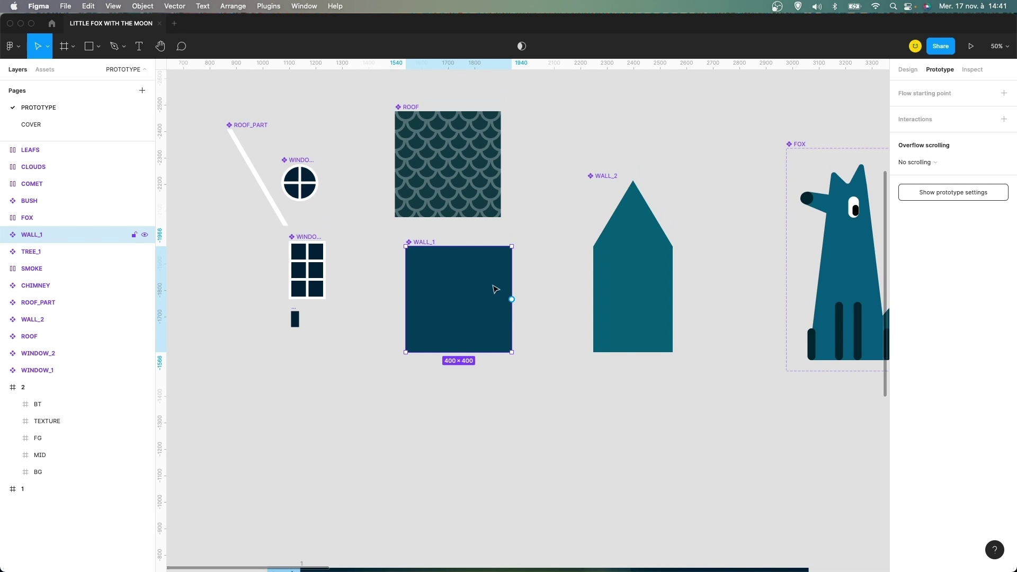
{"action": "scroll", "coordinate": [561, 309], "scroll_direction": "down", "scroll_amount": 2}
{"action": "scroll", "coordinate": [561, 310], "scroll_direction": "down", "scroll_amount": 4}
{"action": "scroll", "coordinate": [628, 406], "scroll_direction": "up", "scroll_amount": 5}
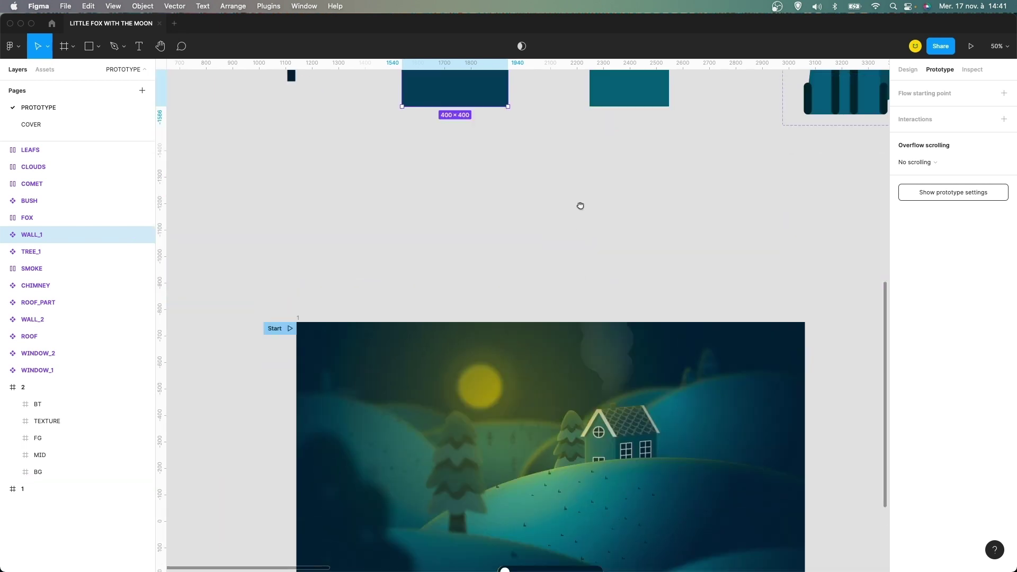
{"action": "left_click", "coordinate": [621, 209]}
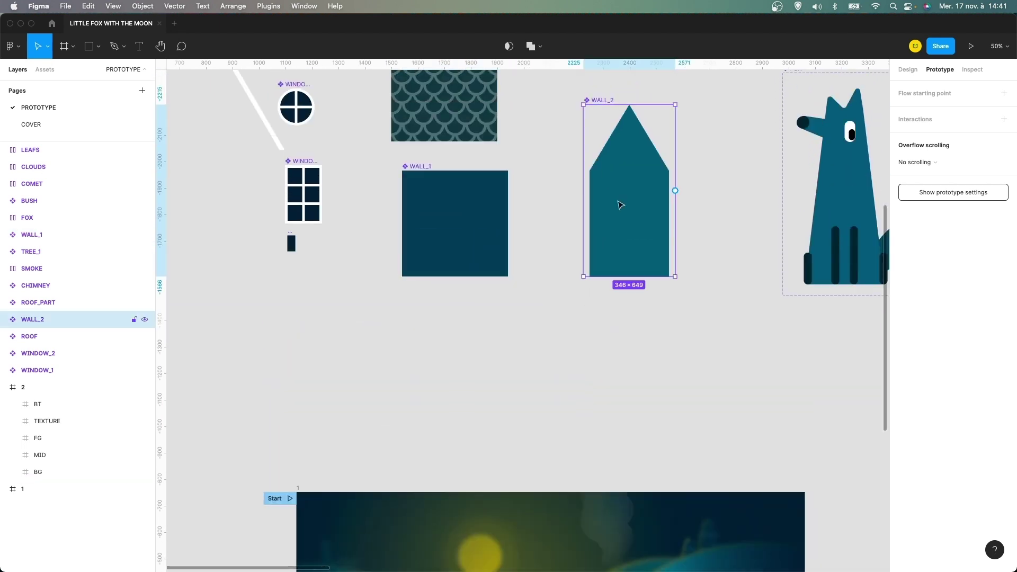
{"action": "scroll", "coordinate": [542, 180], "scroll_direction": "up", "scroll_amount": 2}
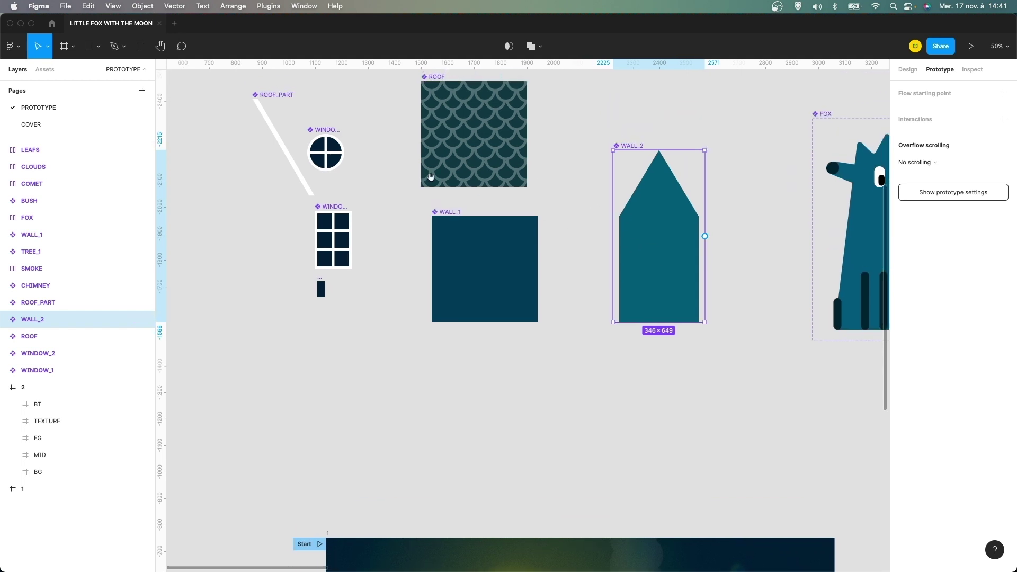
{"action": "left_click", "coordinate": [332, 153]}
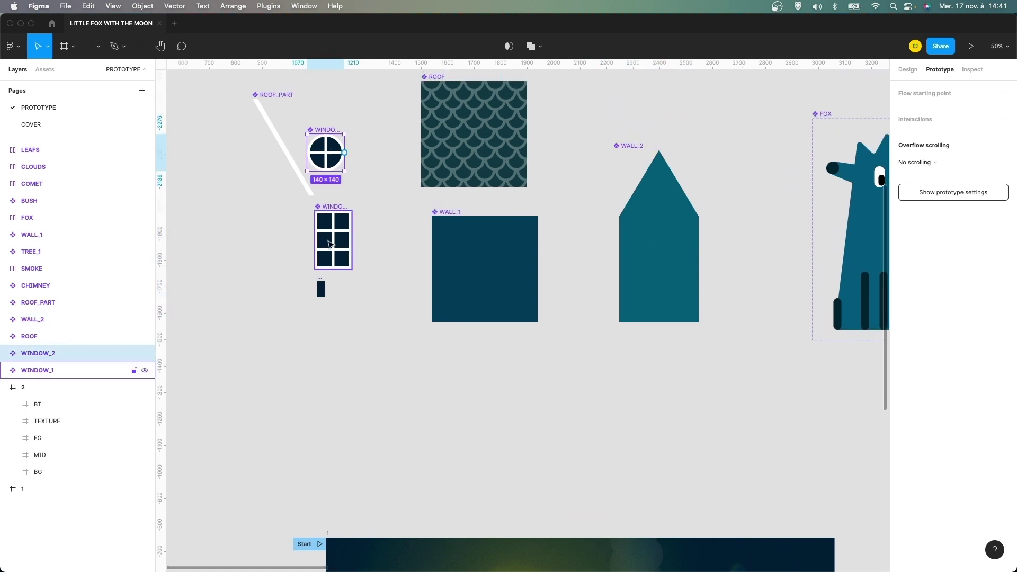
{"action": "left_click", "coordinate": [329, 243]}
{"action": "left_click", "coordinate": [321, 289]}
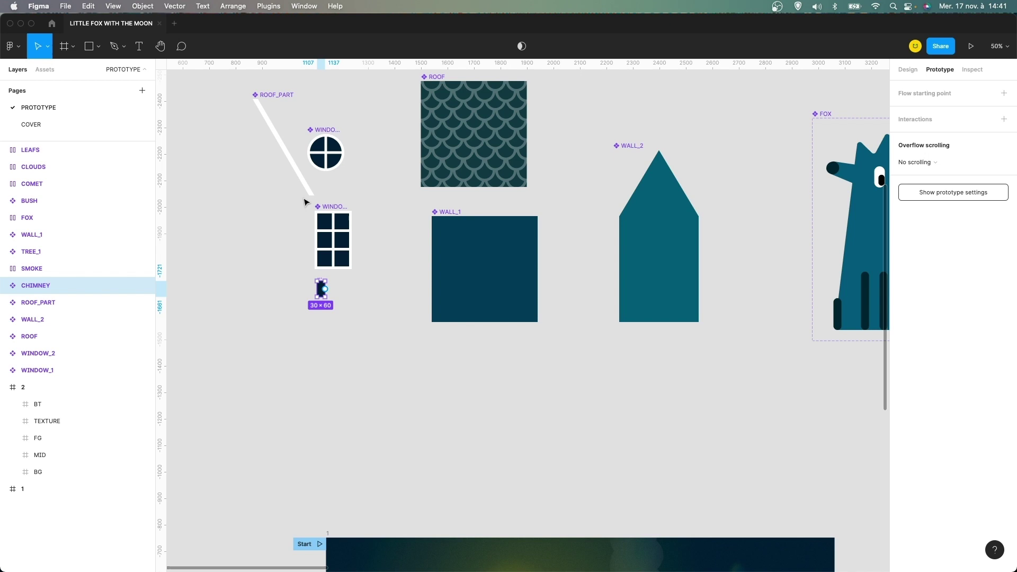
{"action": "left_click", "coordinate": [285, 148]}
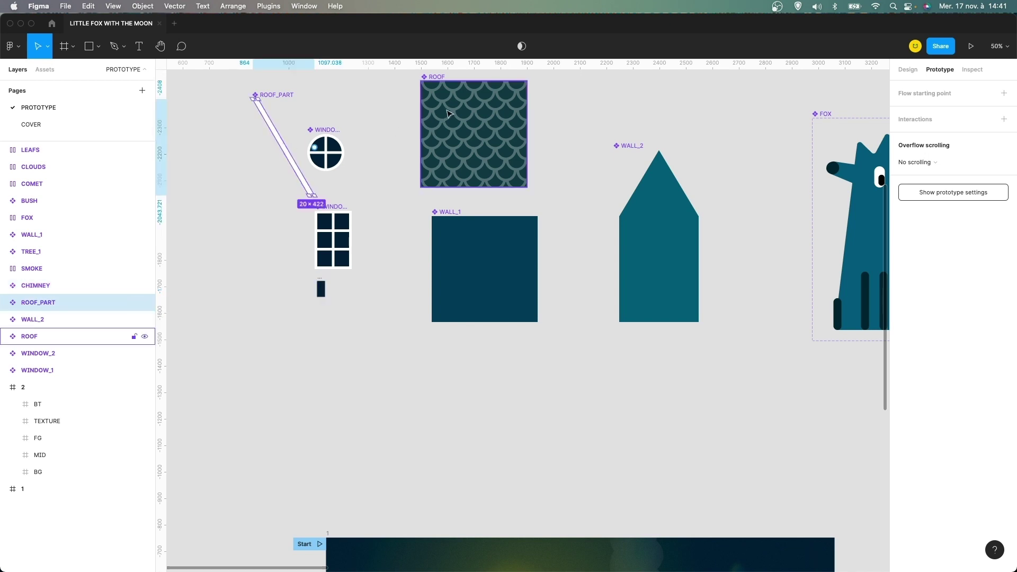
{"action": "left_click", "coordinate": [450, 114]}
{"action": "scroll", "coordinate": [544, 307], "scroll_direction": "down", "scroll_amount": 10}
{"action": "scroll", "coordinate": [544, 307], "scroll_direction": "right", "scroll_amount": 4}
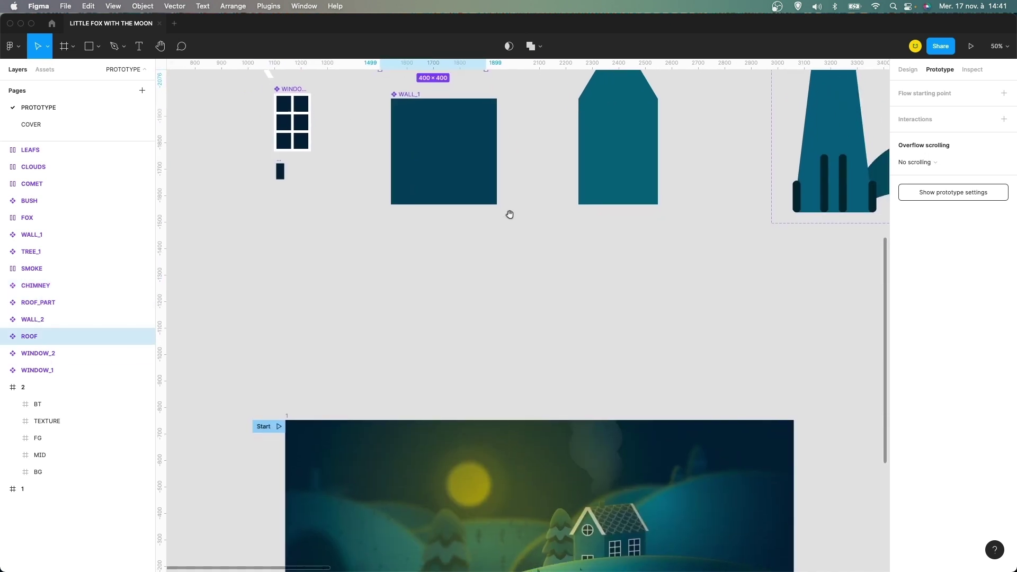
{"action": "key", "text": "shift+0"}
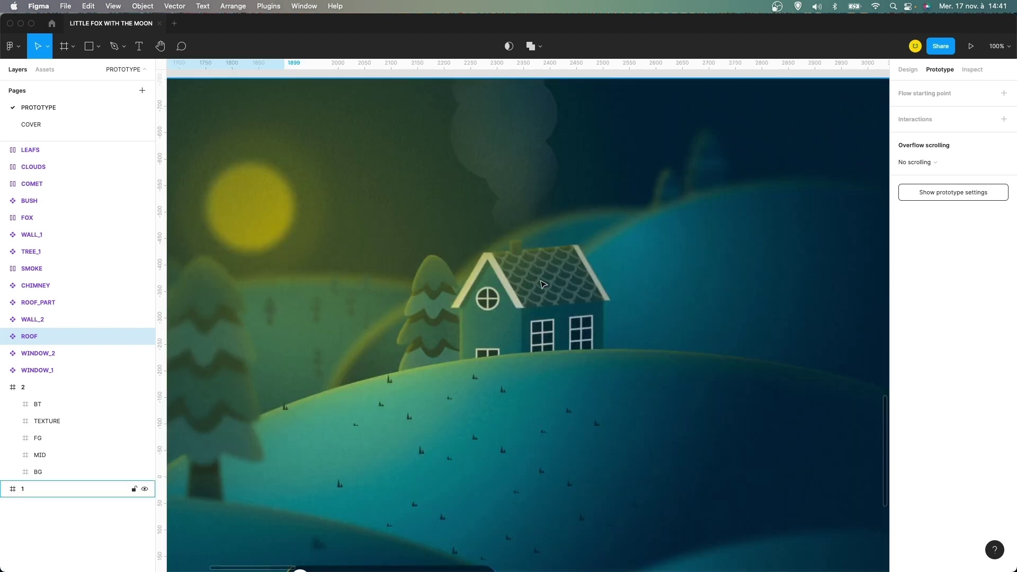
{"action": "key", "text": "minus"}
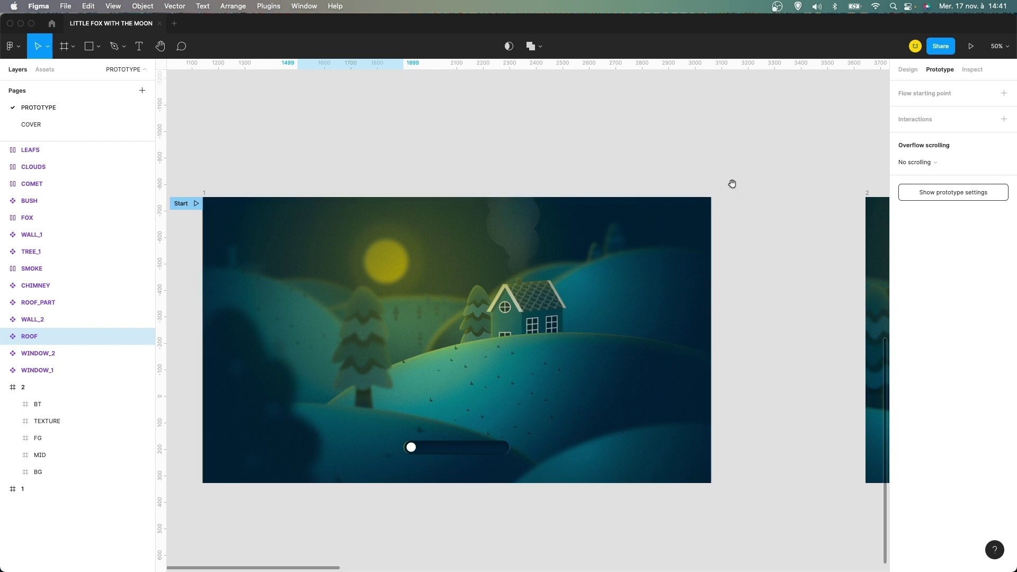
{"action": "scroll", "coordinate": [731, 184], "scroll_direction": "right", "scroll_amount": 10}
{"action": "scroll", "coordinate": [585, 224], "scroll_direction": "right", "scroll_amount": 7}
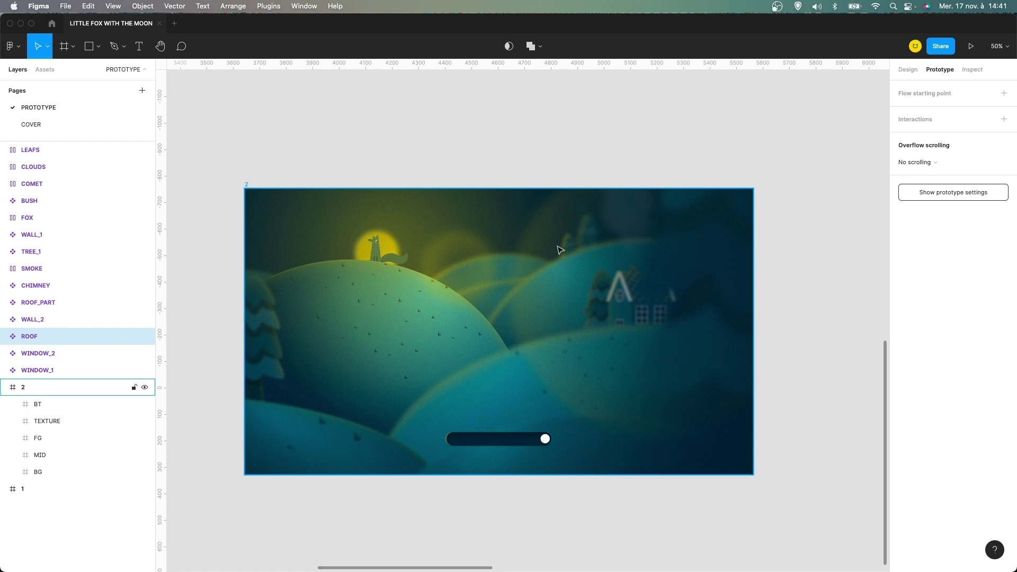
{"action": "scroll", "coordinate": [560, 249], "scroll_direction": "left", "scroll_amount": 10}
{"action": "scroll", "coordinate": [560, 250], "scroll_direction": "up", "scroll_amount": 9}
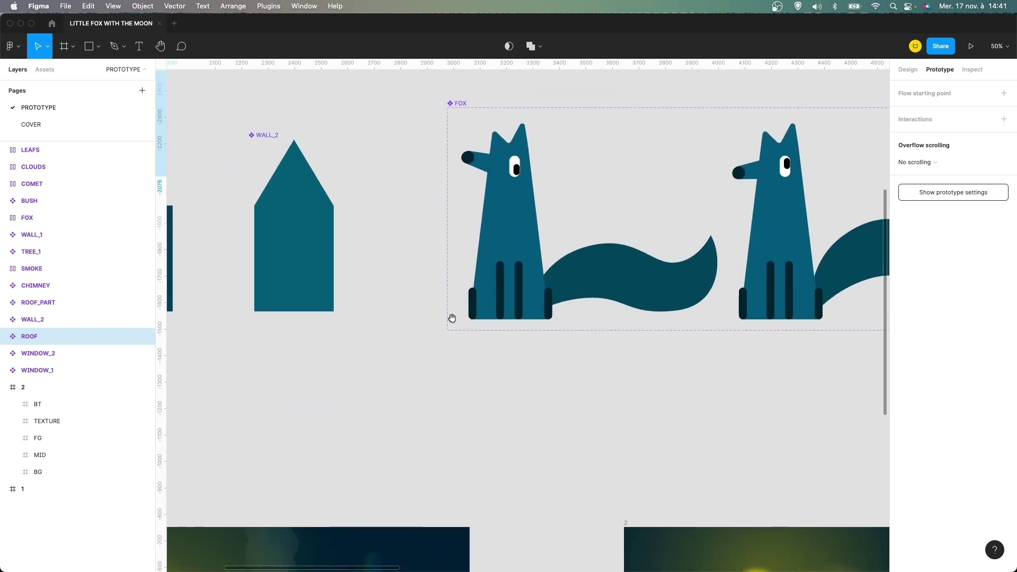
{"action": "scroll", "coordinate": [452, 318], "scroll_direction": "right", "scroll_amount": 5}
{"action": "scroll", "coordinate": [452, 318], "scroll_direction": "up", "scroll_amount": 2}
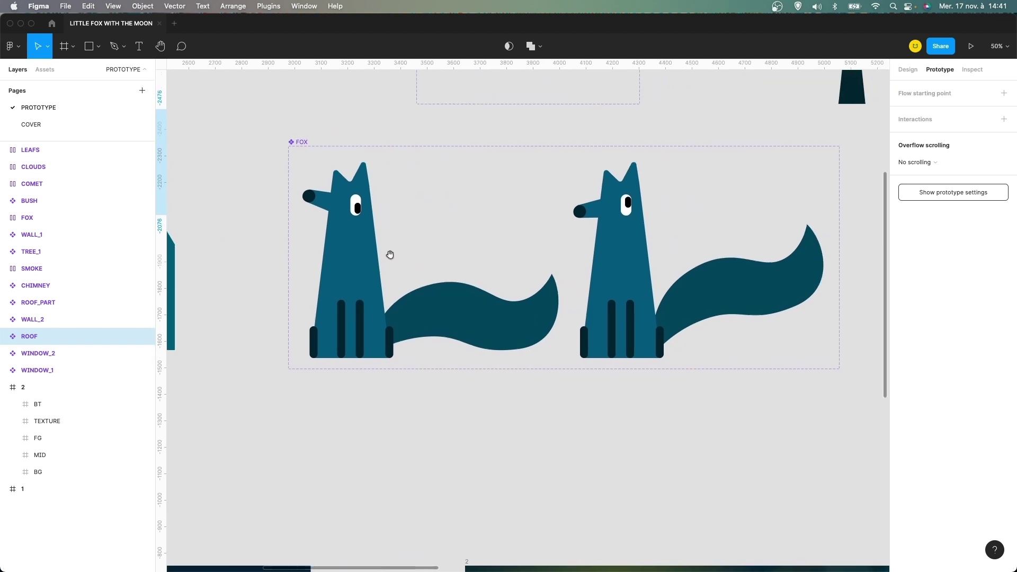
{"action": "left_click", "coordinate": [319, 205]}
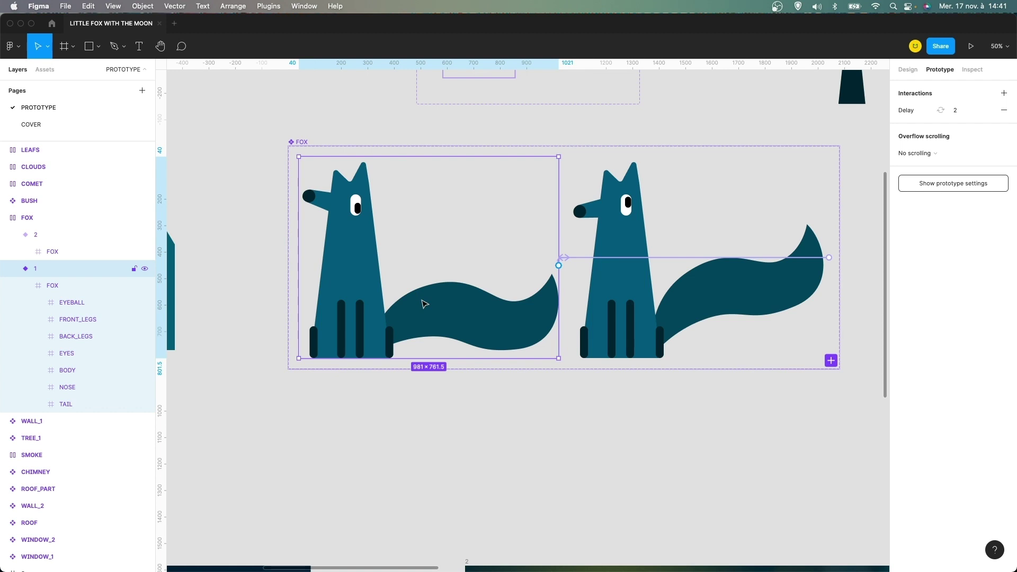
{"action": "left_click", "coordinate": [559, 263]}
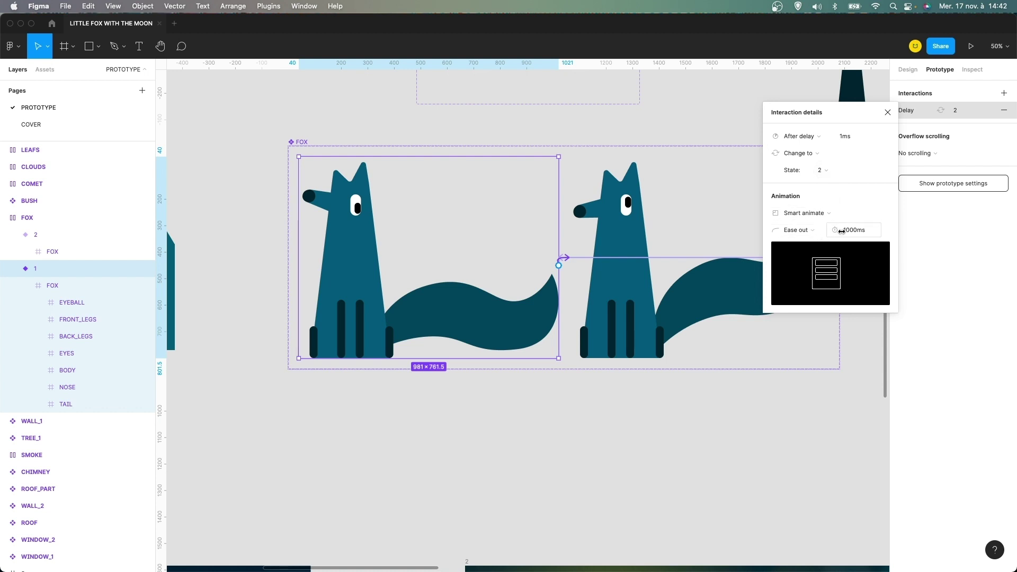
{"action": "left_click", "coordinate": [895, 111]}
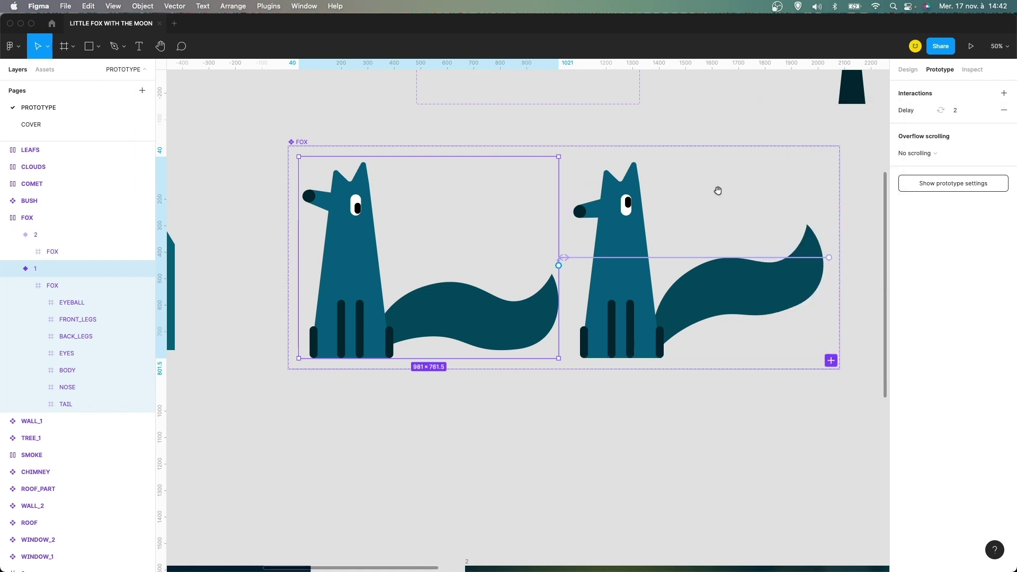
{"action": "scroll", "coordinate": [717, 191], "scroll_direction": "right", "scroll_amount": 4}
{"action": "left_click", "coordinate": [548, 194]}
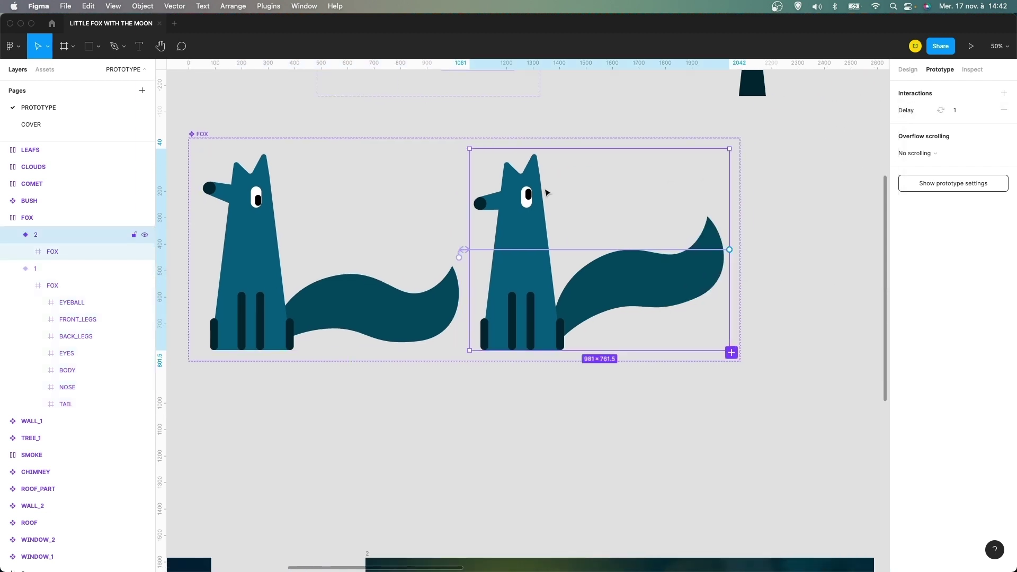
{"action": "left_click", "coordinate": [548, 250]}
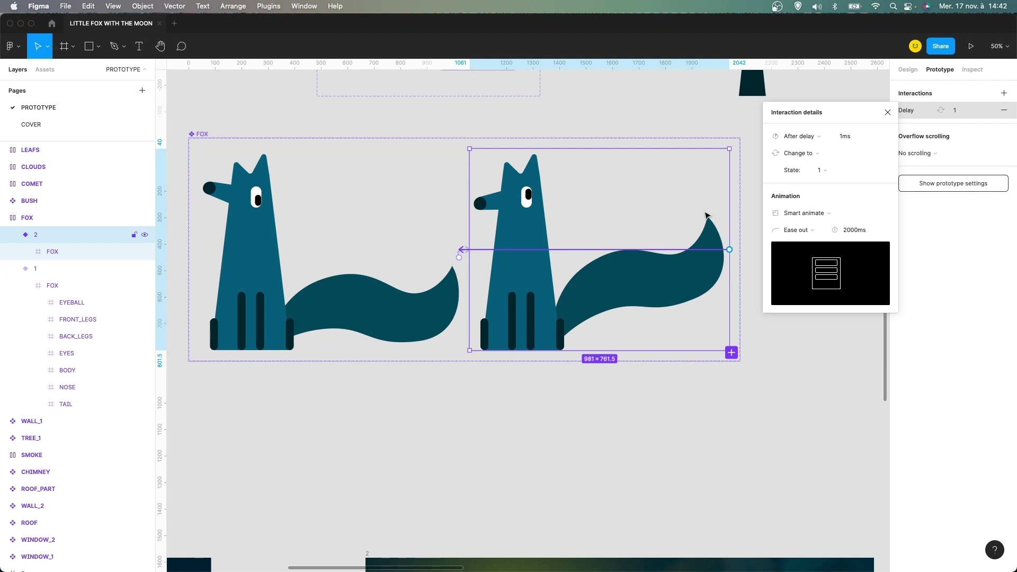
{"action": "left_click", "coordinate": [888, 113]}
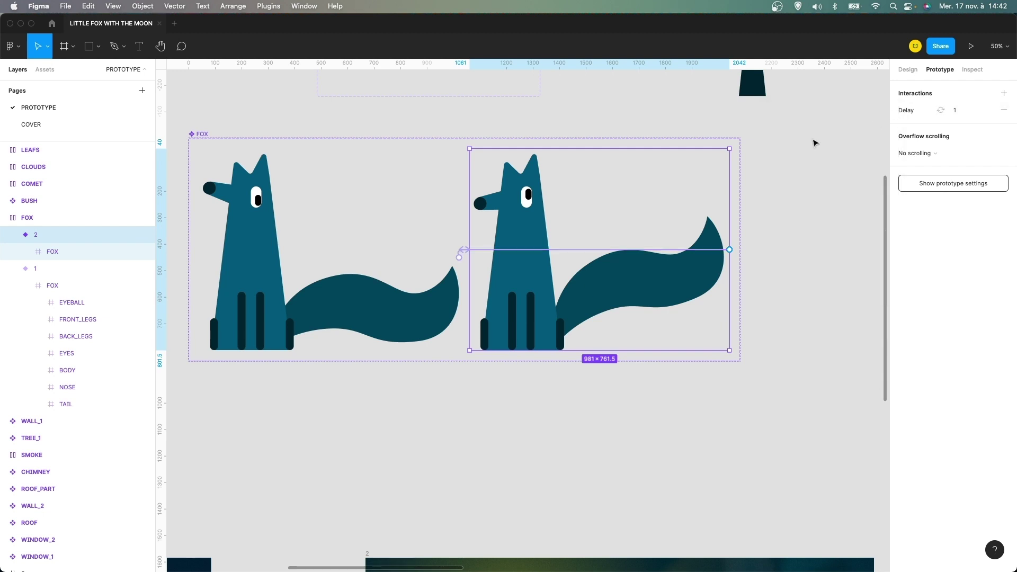
{"action": "scroll", "coordinate": [432, 110], "scroll_direction": "up", "scroll_amount": 3}
{"action": "scroll", "coordinate": [432, 111], "scroll_direction": "left", "scroll_amount": 15}
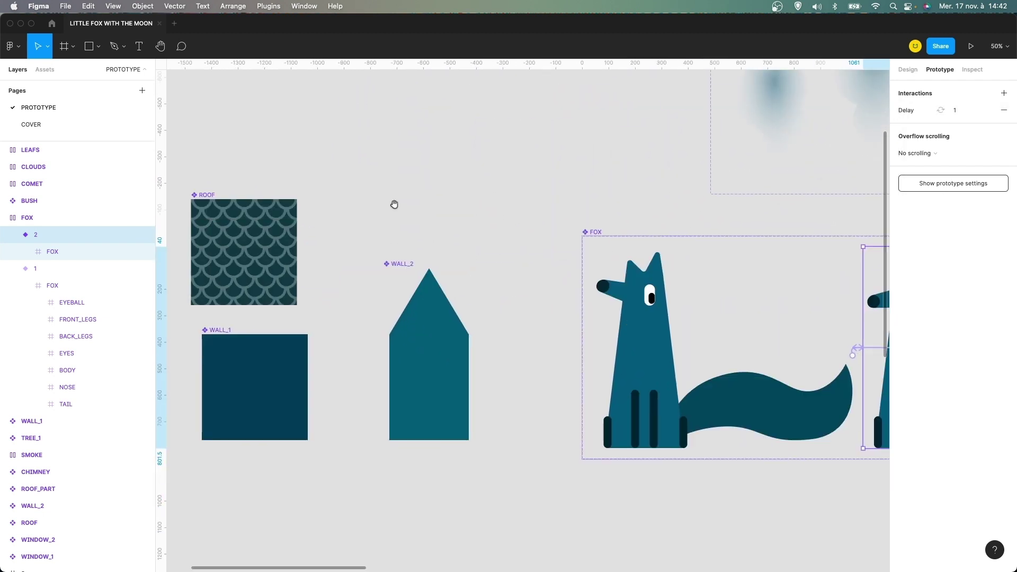
{"action": "scroll", "coordinate": [430, 230], "scroll_direction": "up", "scroll_amount": 4}
{"action": "scroll", "coordinate": [430, 230], "scroll_direction": "right", "scroll_amount": 20}
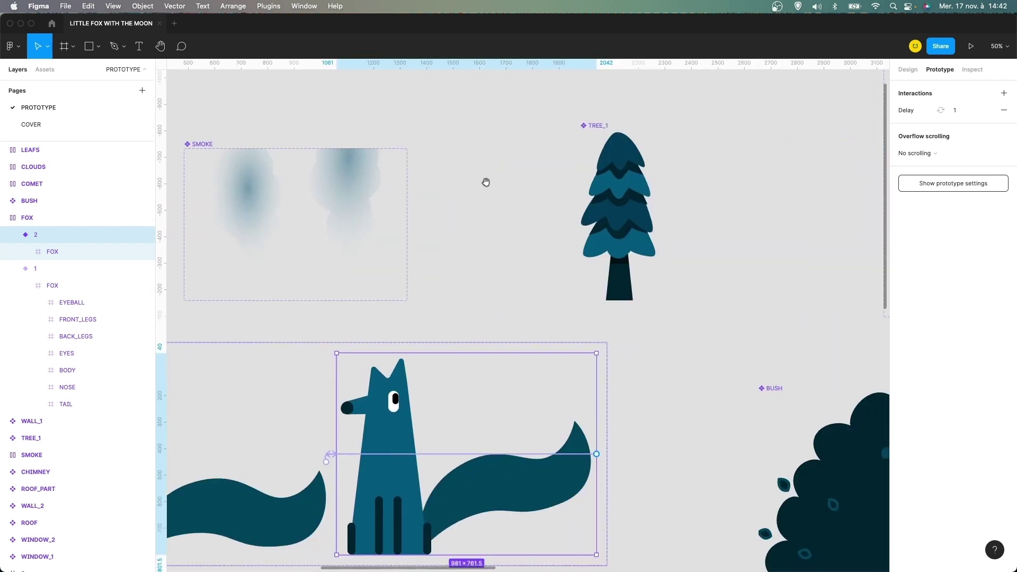
{"action": "scroll", "coordinate": [481, 193], "scroll_direction": "right", "scroll_amount": 12}
{"action": "scroll", "coordinate": [583, 208], "scroll_direction": "up", "scroll_amount": 3}
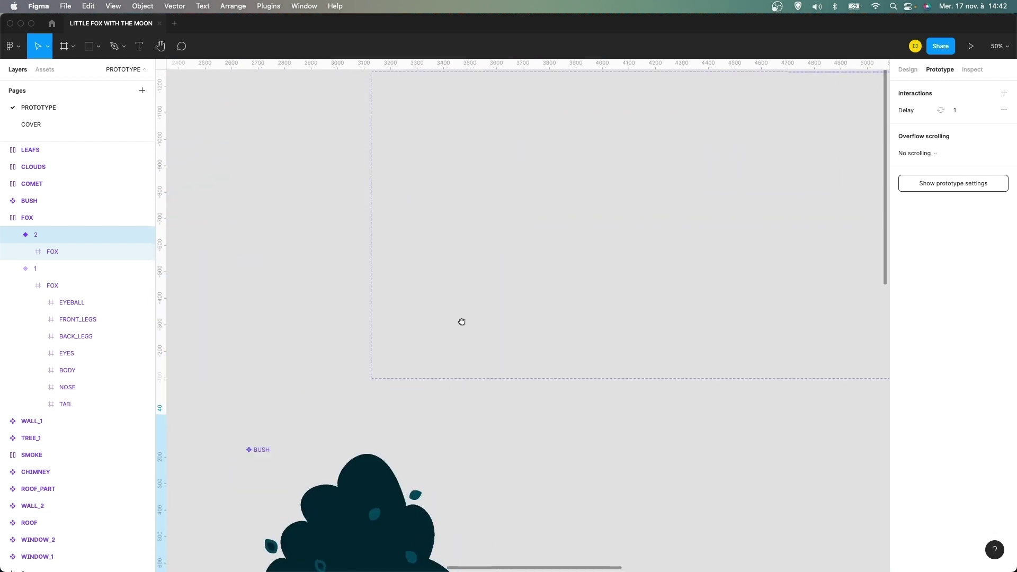
Expand COMET variant 1 and select its COMET and COMET_2 layers at 25% zoom
{"action": "left_click", "coordinate": [483, 223]}
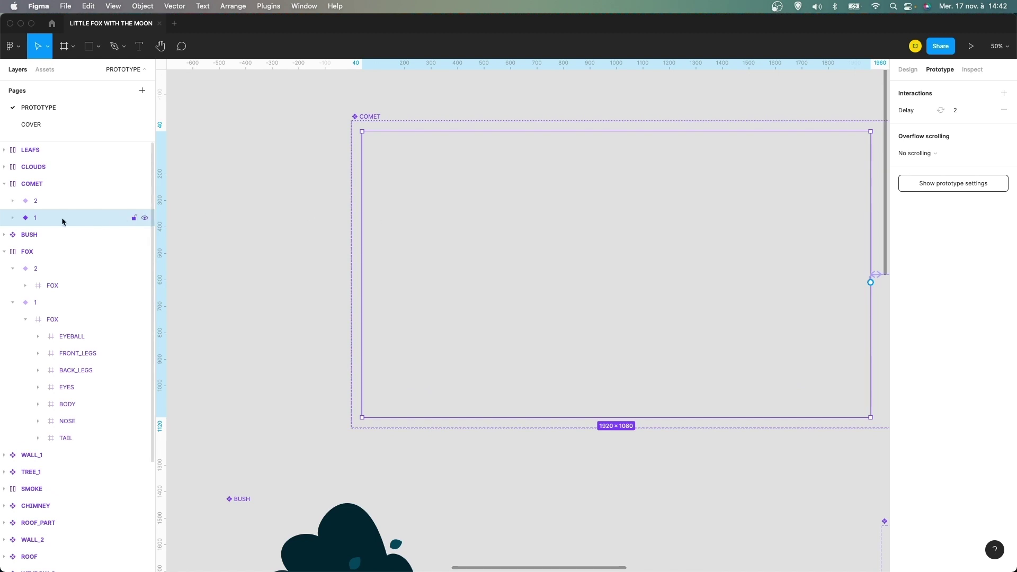
{"action": "left_click", "coordinate": [12, 218]}
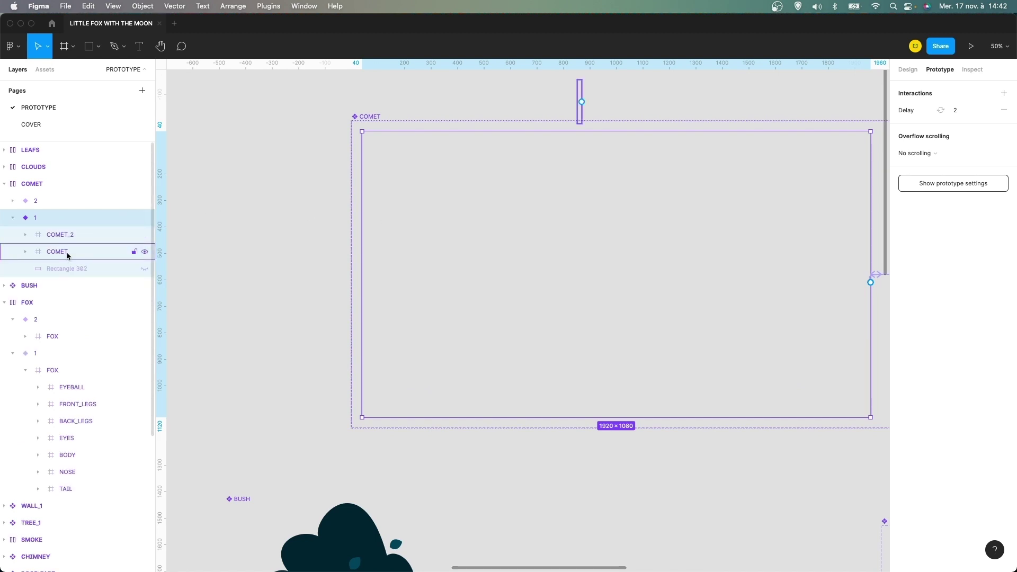
{"action": "key", "text": "super+minus"}
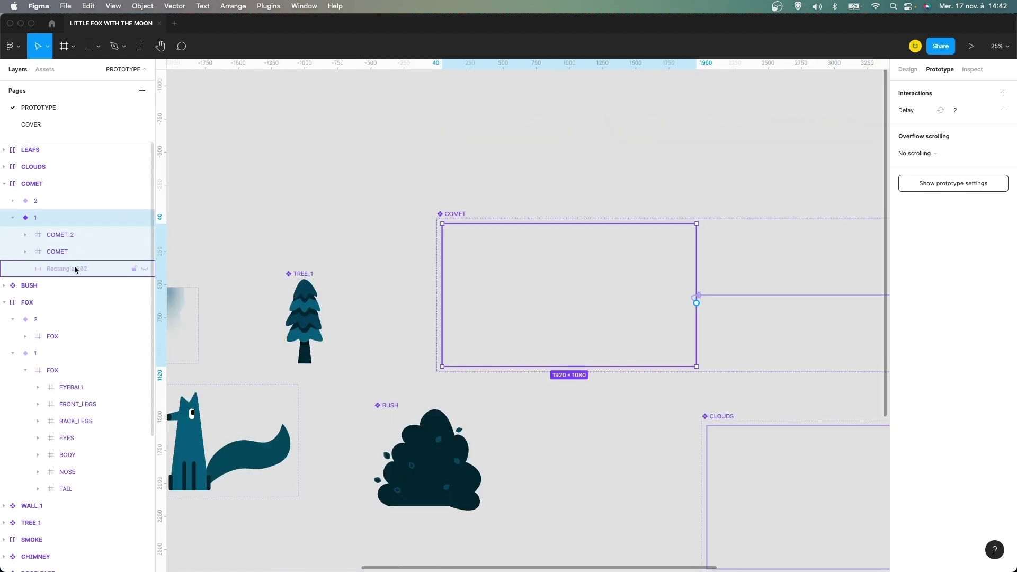
{"action": "left_click", "coordinate": [69, 252]}
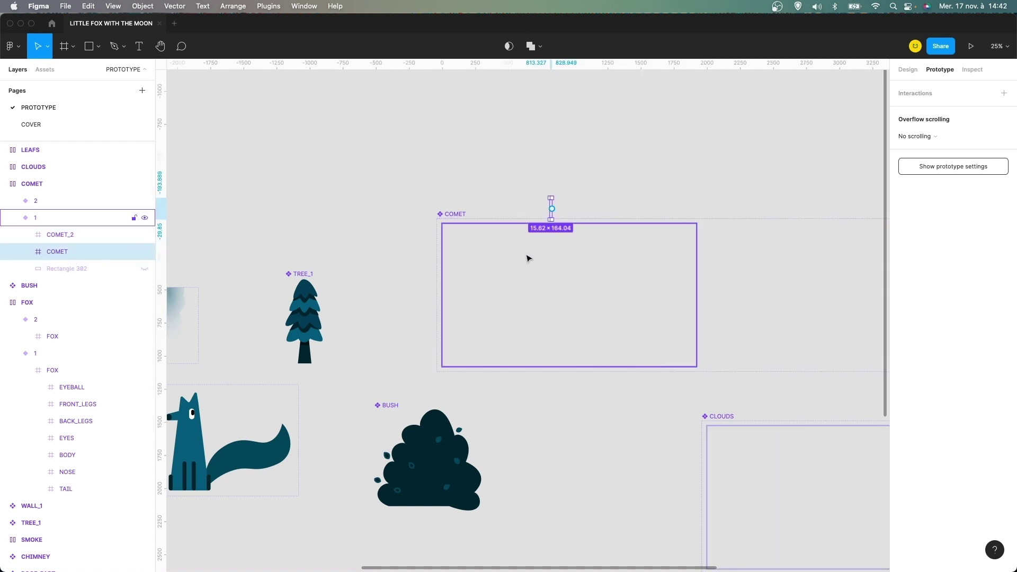
{"action": "left_click", "coordinate": [81, 237]}
{"action": "left_click", "coordinate": [91, 254]}
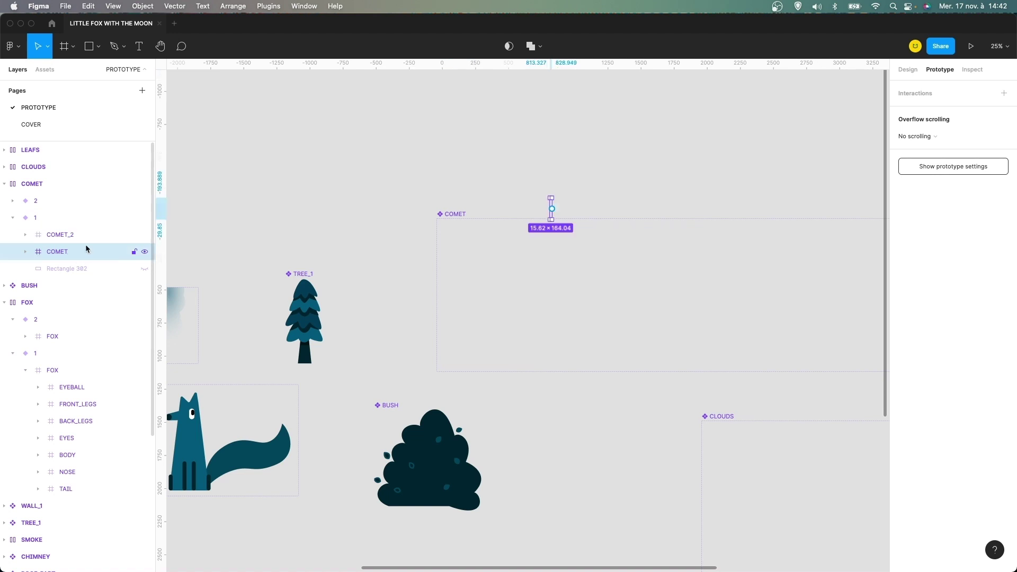
{"action": "left_click", "coordinate": [78, 234], "text": "shift"}
{"action": "scroll", "coordinate": [544, 141], "scroll_direction": "up", "scroll_amount": 5}
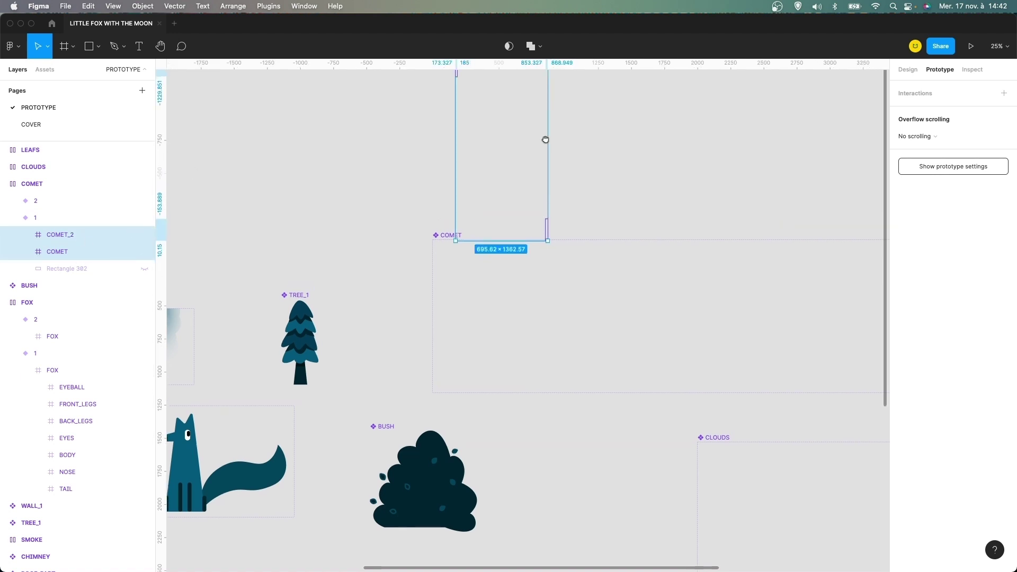
{"action": "scroll", "coordinate": [450, 223], "scroll_direction": "down", "scroll_amount": 2}
Expand COMET variant 2 and select its COMET and COMET_2 layers
{"action": "left_click", "coordinate": [283, 280]}
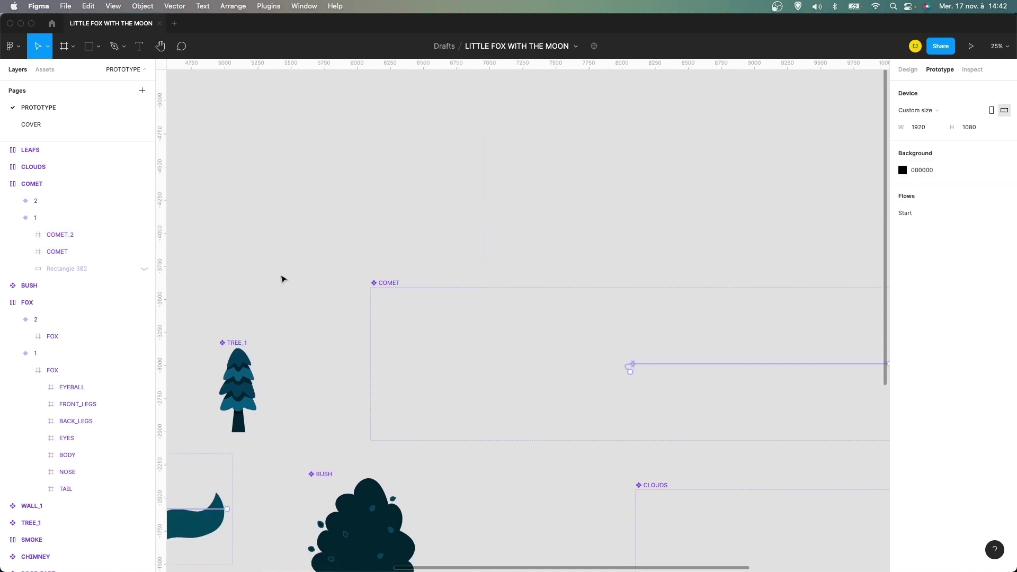
{"action": "left_click", "coordinate": [421, 338]}
{"action": "scroll", "coordinate": [515, 282], "scroll_direction": "right", "scroll_amount": 3}
{"action": "scroll", "coordinate": [515, 282], "scroll_direction": "down", "scroll_amount": 1}
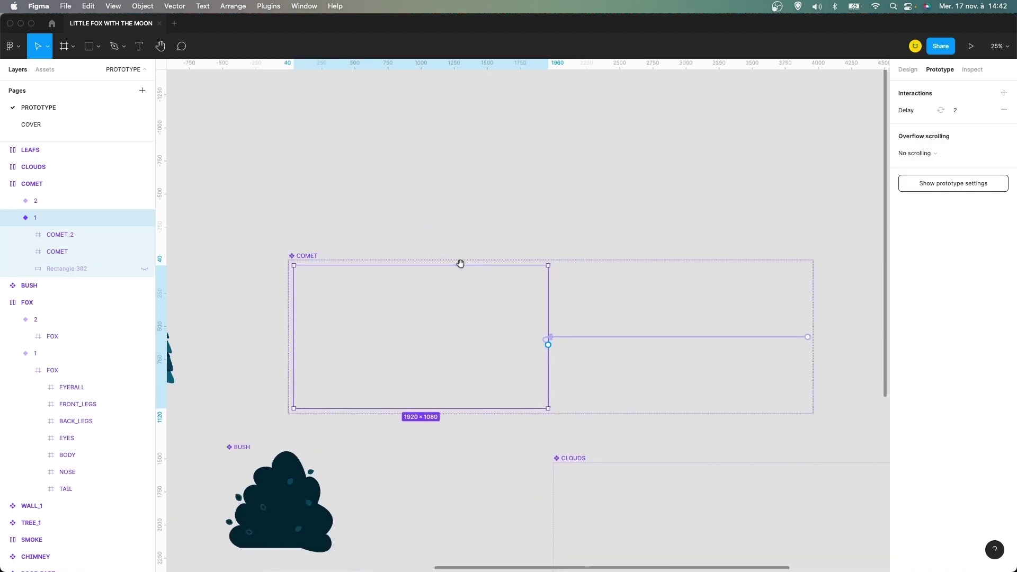
{"action": "left_click", "coordinate": [634, 315]}
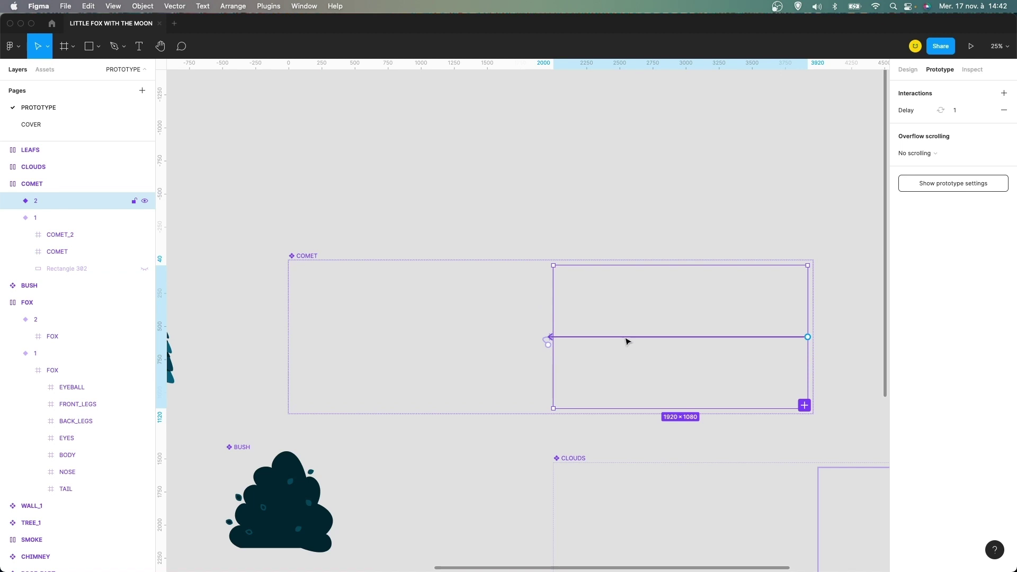
{"action": "left_click", "coordinate": [13, 202]}
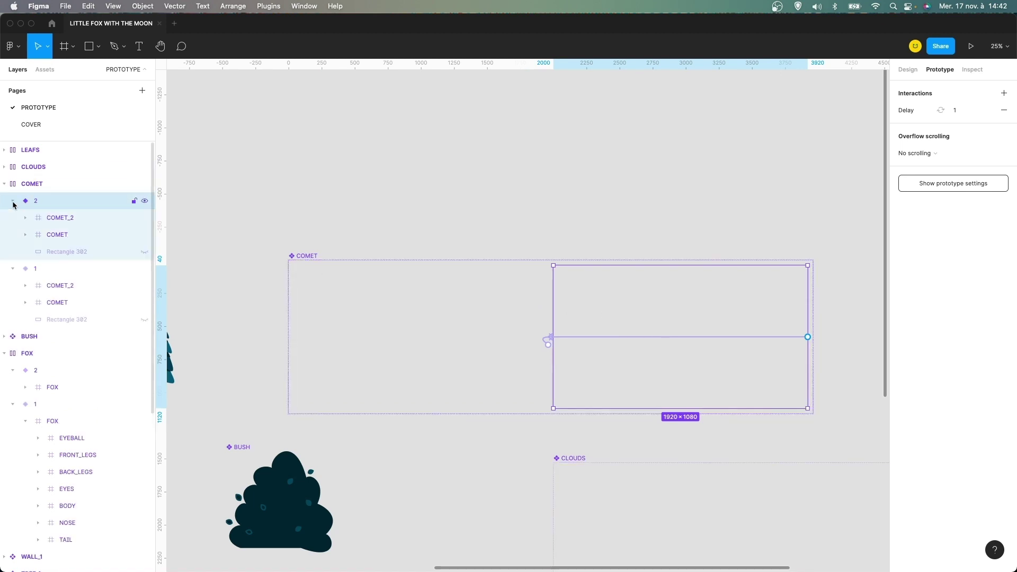
{"action": "left_click", "coordinate": [58, 234]}
{"action": "left_click", "coordinate": [60, 219], "text": "shift"}
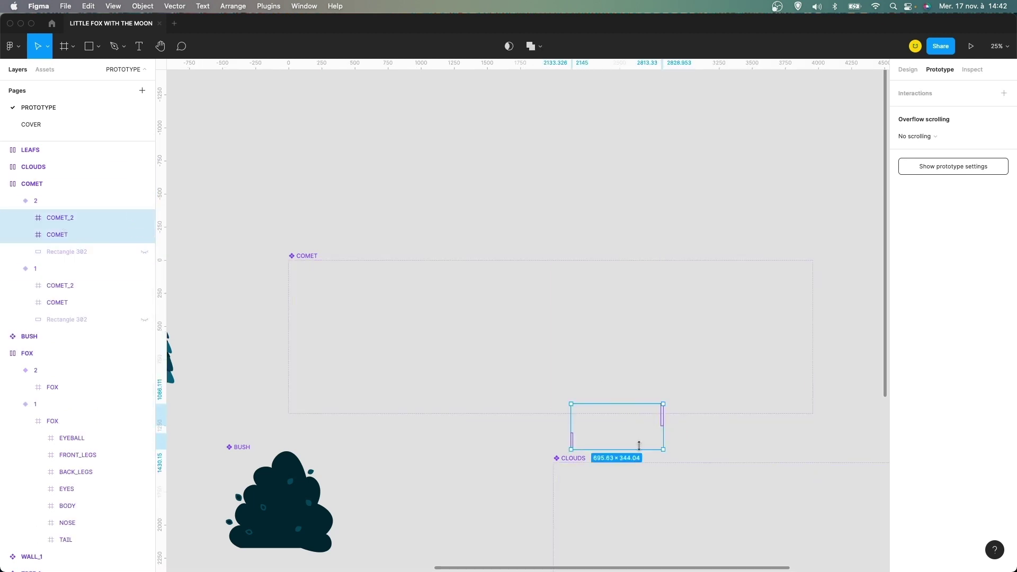
Deselect the comet layers and scroll back to scene frames 1 and 2
{"action": "left_click", "coordinate": [516, 453]}
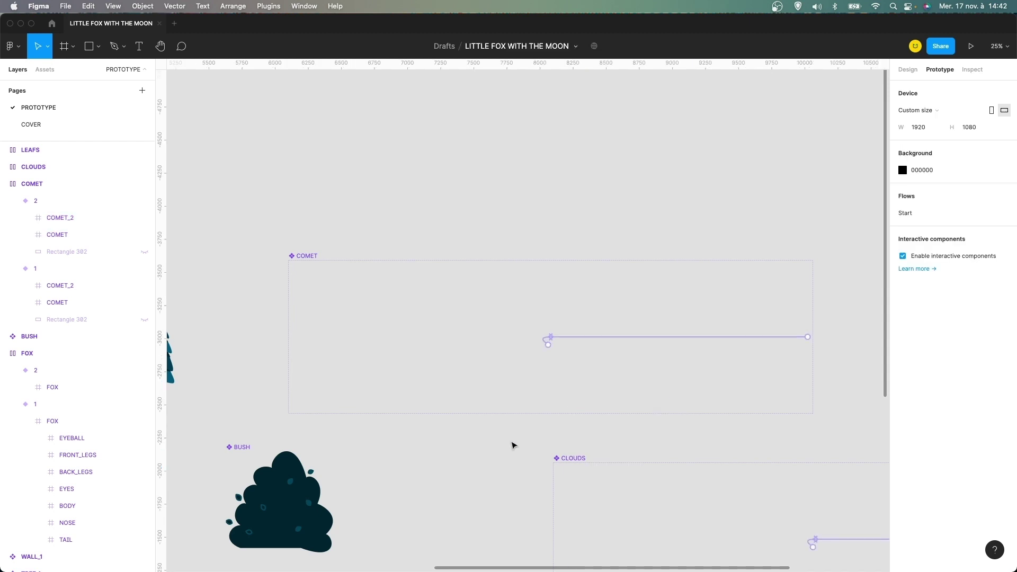
{"action": "scroll", "coordinate": [445, 451], "scroll_direction": "left", "scroll_amount": 10}
{"action": "scroll", "coordinate": [444, 451], "scroll_direction": "down", "scroll_amount": 8}
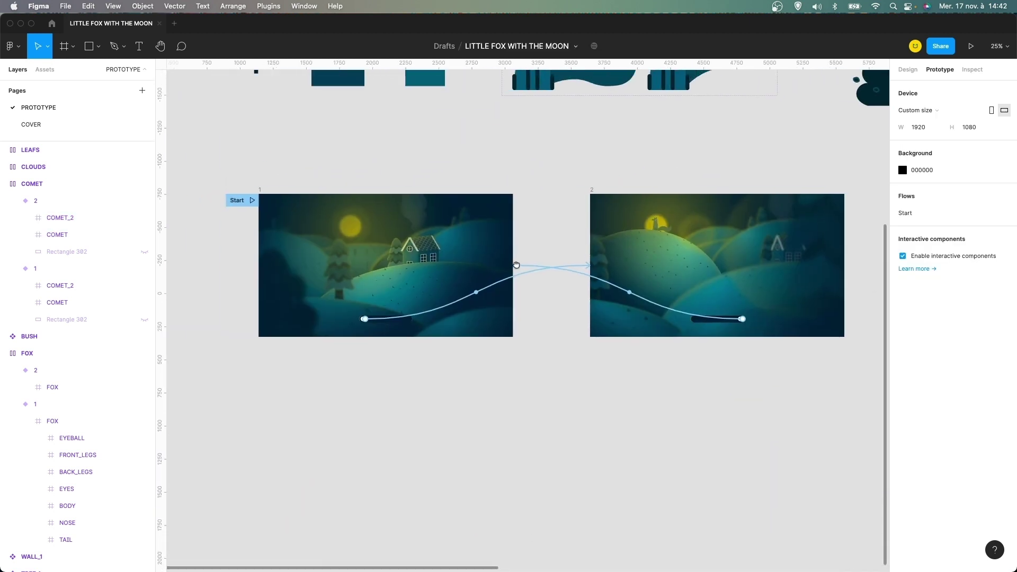
In frame 1's layers, check the FG group, then expand BG and select its COMET
{"action": "left_click", "coordinate": [418, 251]}
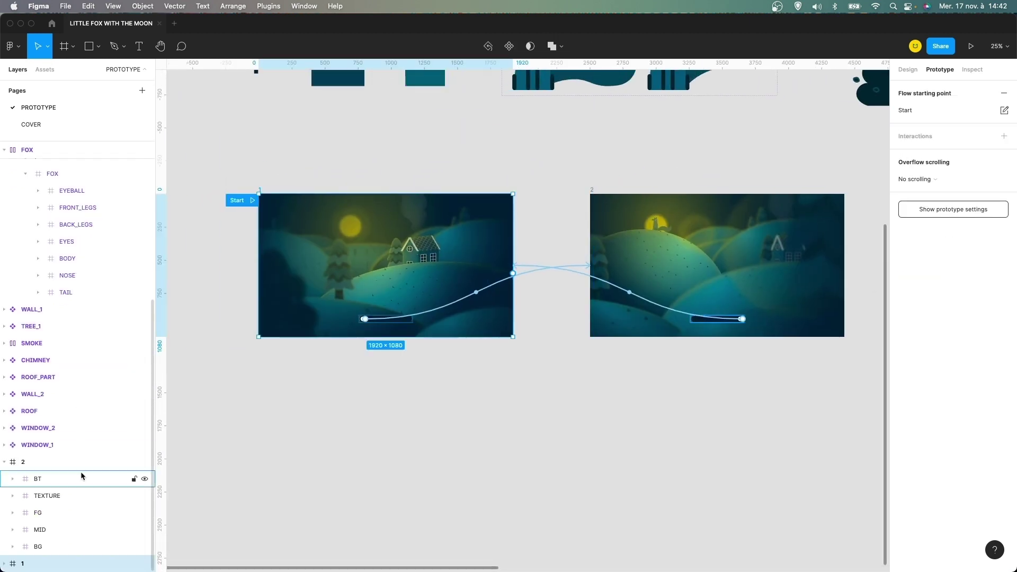
{"action": "left_click", "coordinate": [5, 565]}
{"action": "scroll", "coordinate": [31, 477], "scroll_direction": "down", "scroll_amount": 3}
{"action": "left_click", "coordinate": [13, 448]}
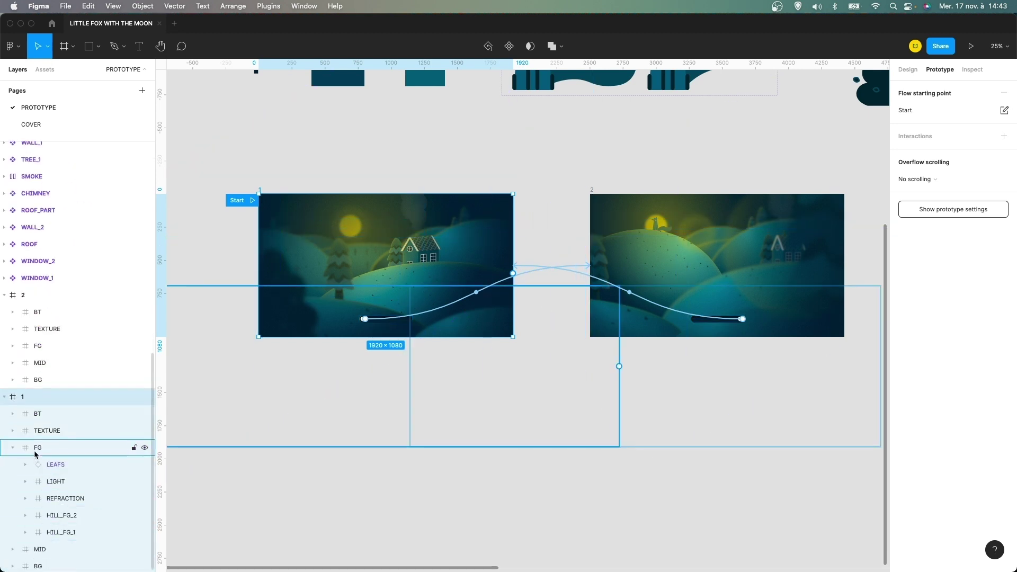
{"action": "left_click", "coordinate": [13, 448]}
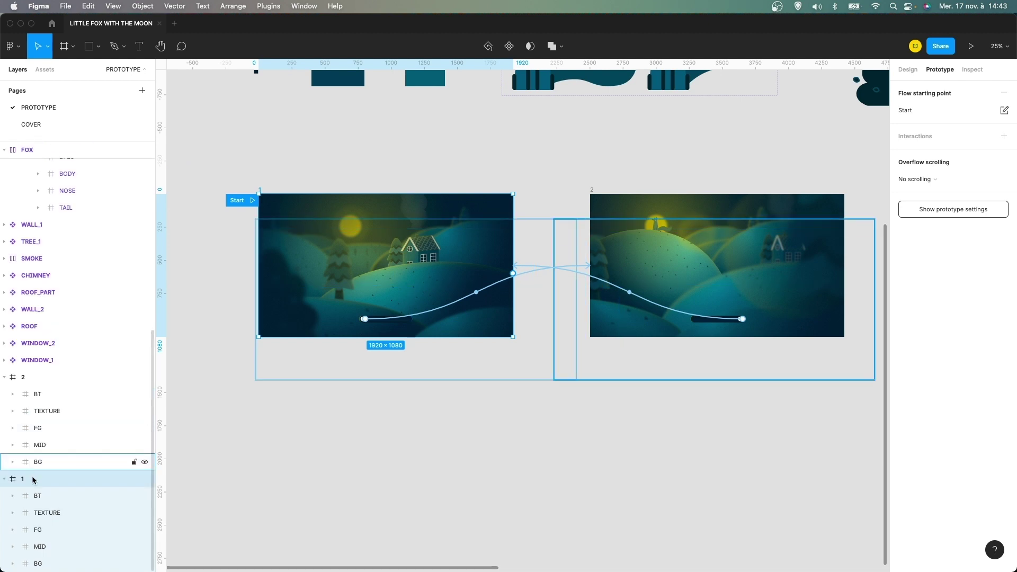
{"action": "left_click", "coordinate": [12, 564]}
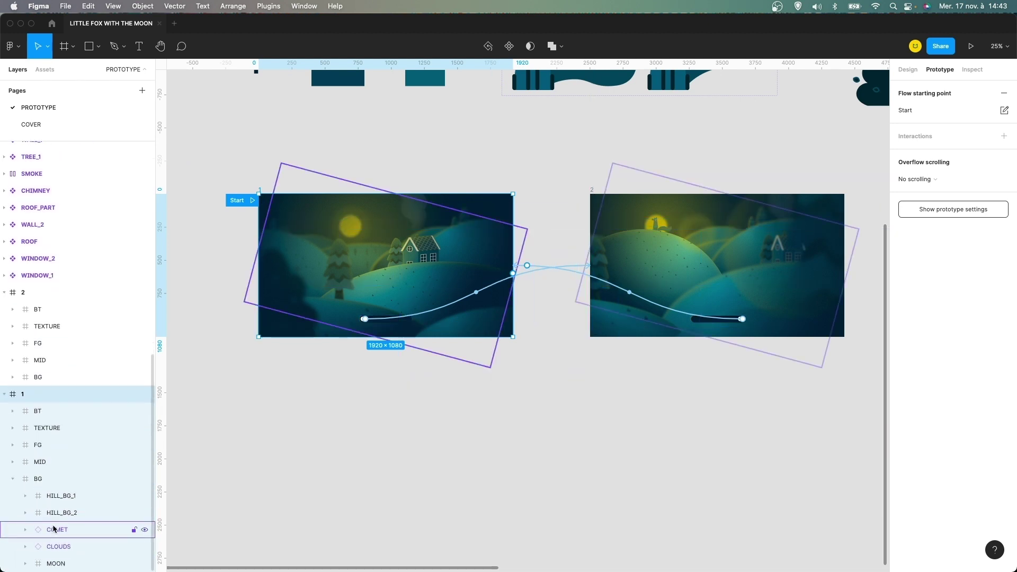
{"action": "left_click", "coordinate": [54, 528]}
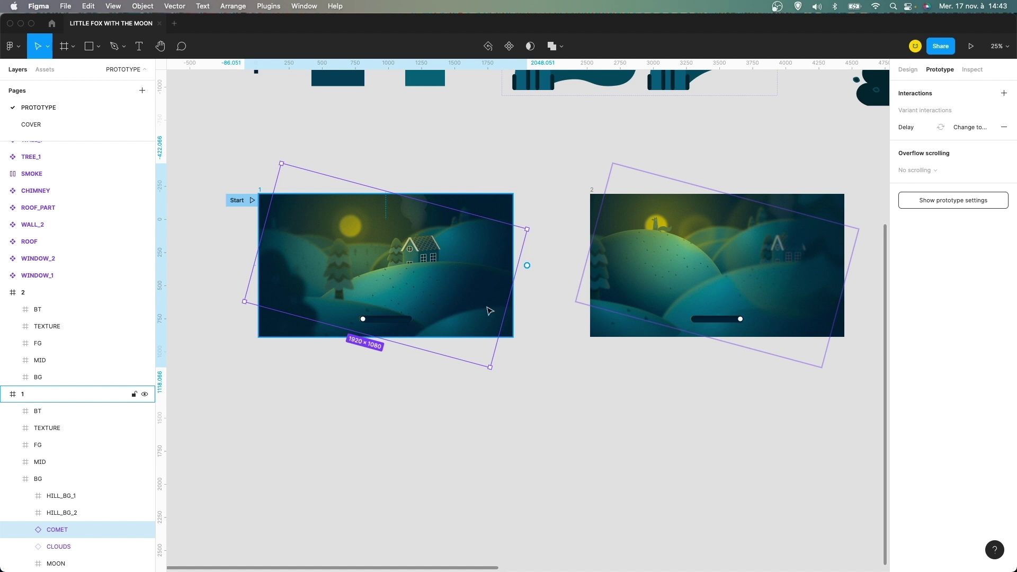
Select the COMET in frame 2's BG group, then deselect and pan toward LEAFS
{"action": "left_click", "coordinate": [536, 336]}
{"action": "key", "text": "Tab"}
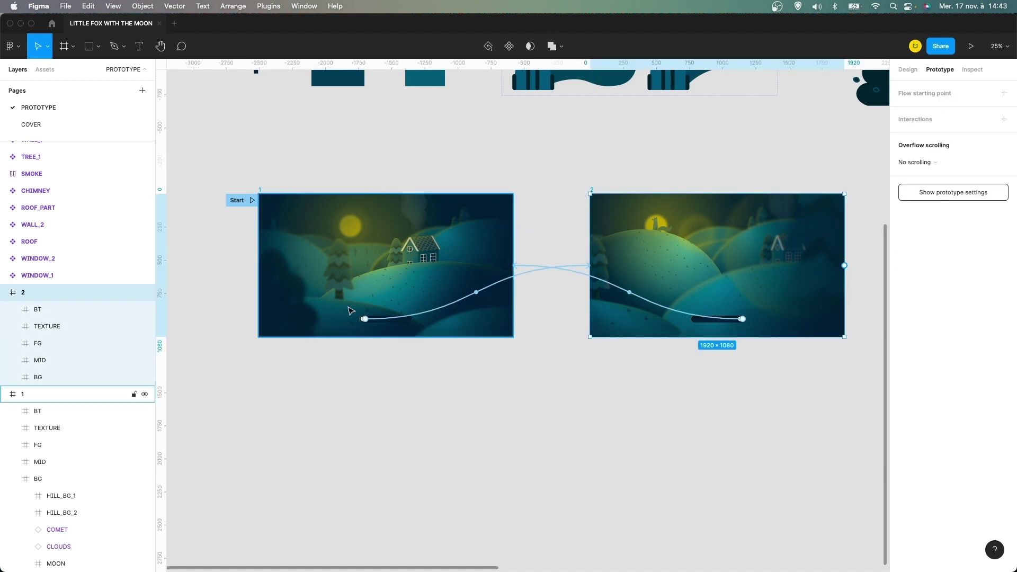
{"action": "left_click", "coordinate": [14, 377]}
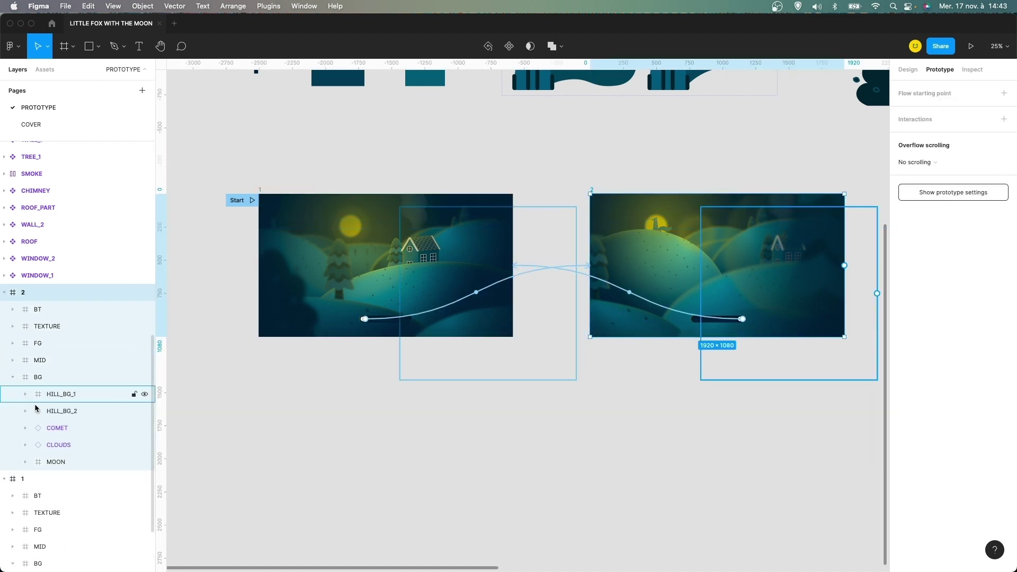
{"action": "left_click", "coordinate": [54, 427]}
{"action": "scroll", "coordinate": [432, 276], "scroll_direction": "right", "scroll_amount": 2}
{"action": "scroll", "coordinate": [432, 276], "scroll_direction": "right", "scroll_amount": 2}
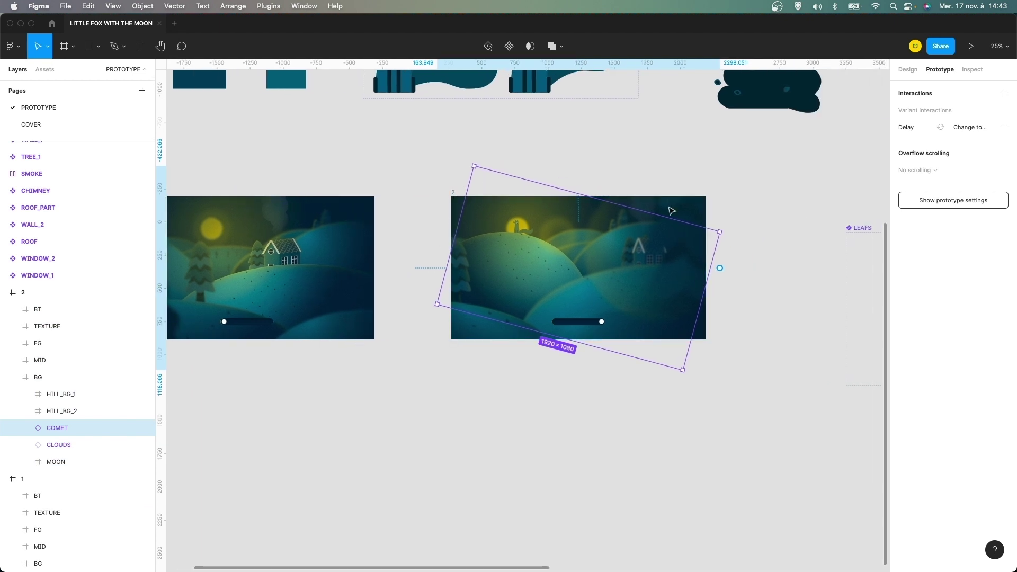
{"action": "left_click", "coordinate": [636, 179]}
{"action": "scroll", "coordinate": [633, 180], "scroll_direction": "right", "scroll_amount": 10}
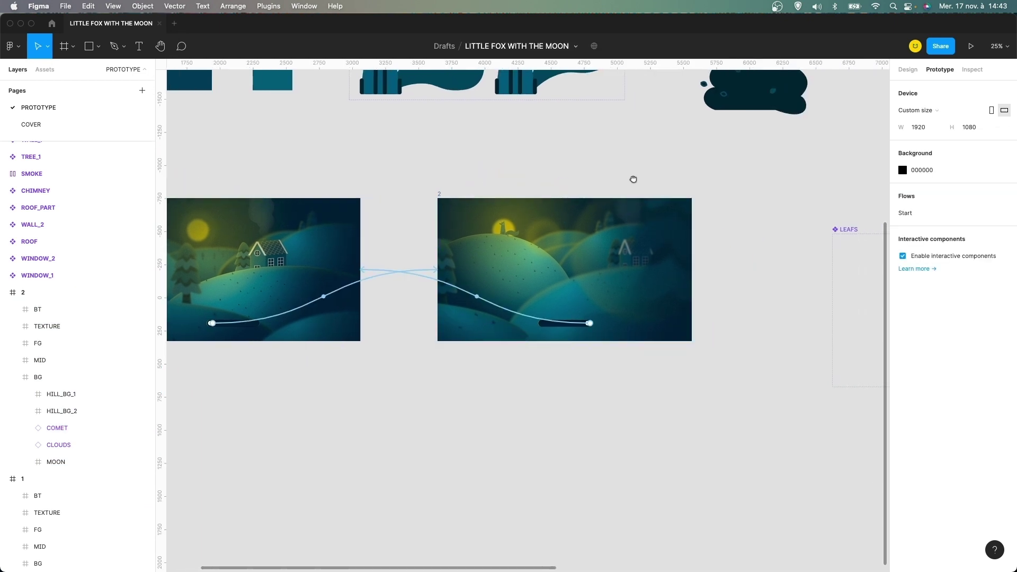
Expand LEAFS variant 1 and inspect leaves 8, 5 and 3
{"action": "scroll", "coordinate": [485, 209], "scroll_direction": "right", "scroll_amount": 2}
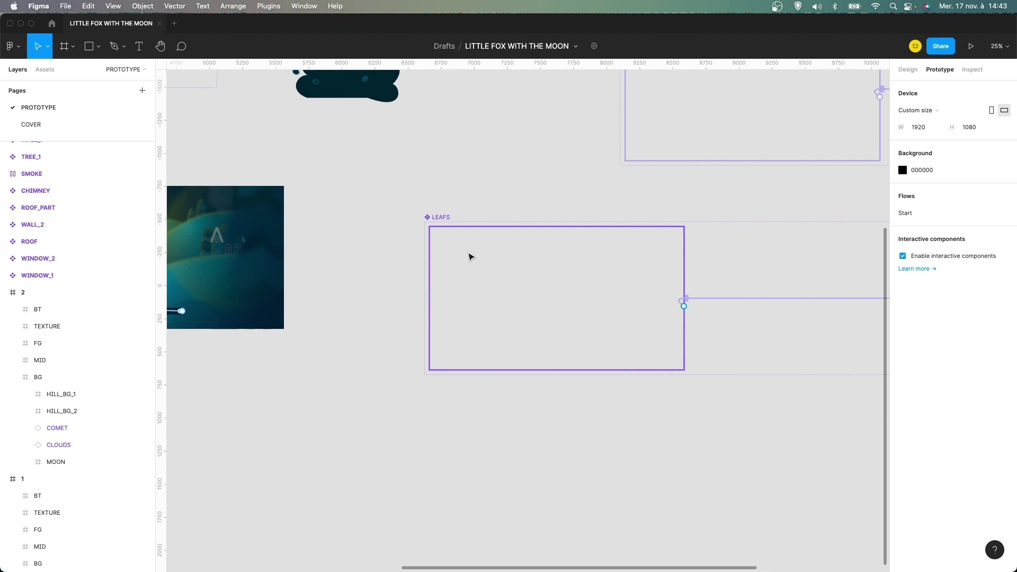
{"action": "left_click", "coordinate": [470, 257]}
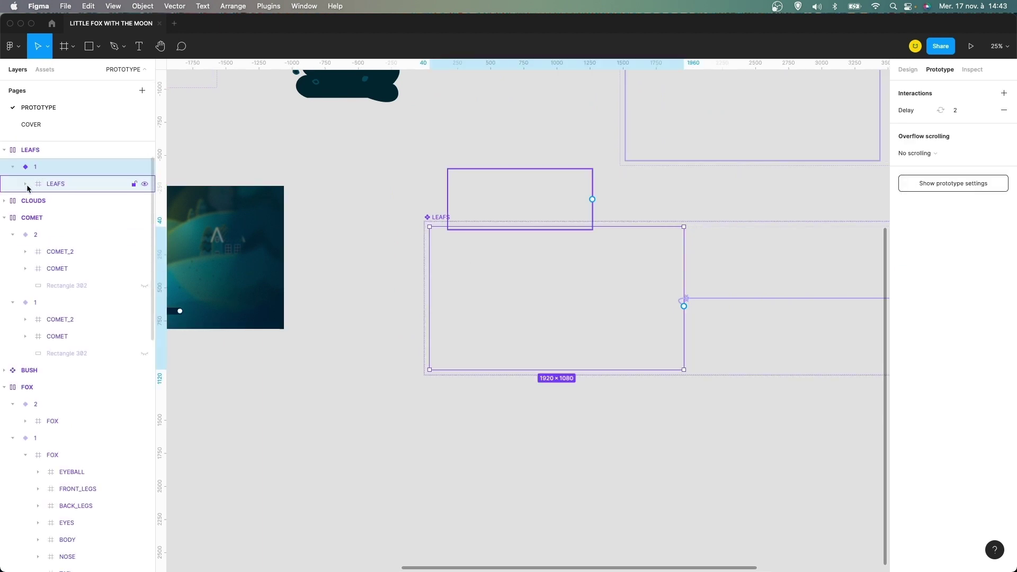
{"action": "left_click", "coordinate": [39, 183]}
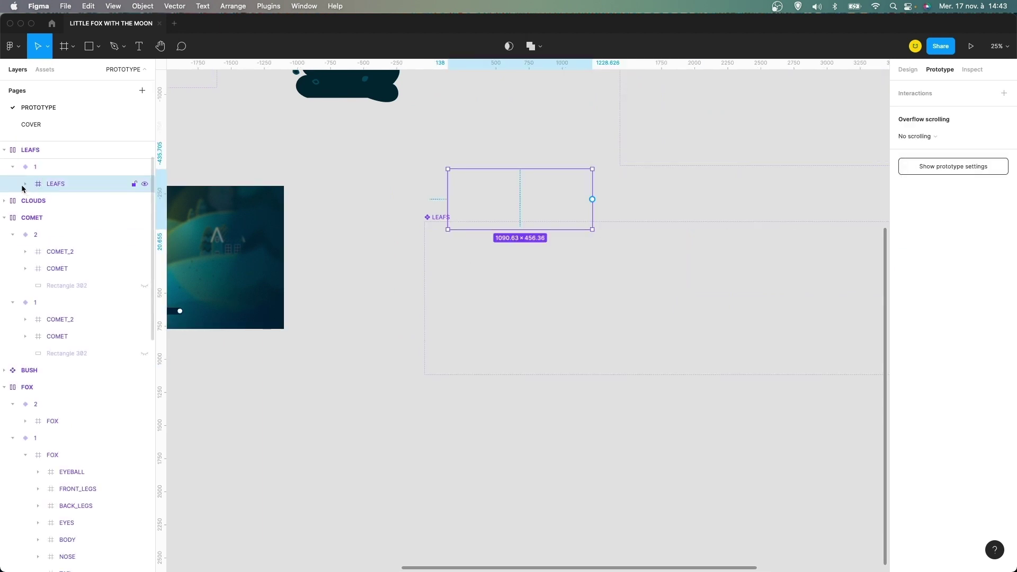
{"action": "left_click", "coordinate": [25, 184]}
{"action": "left_click", "coordinate": [62, 201]}
{"action": "left_click", "coordinate": [72, 251]}
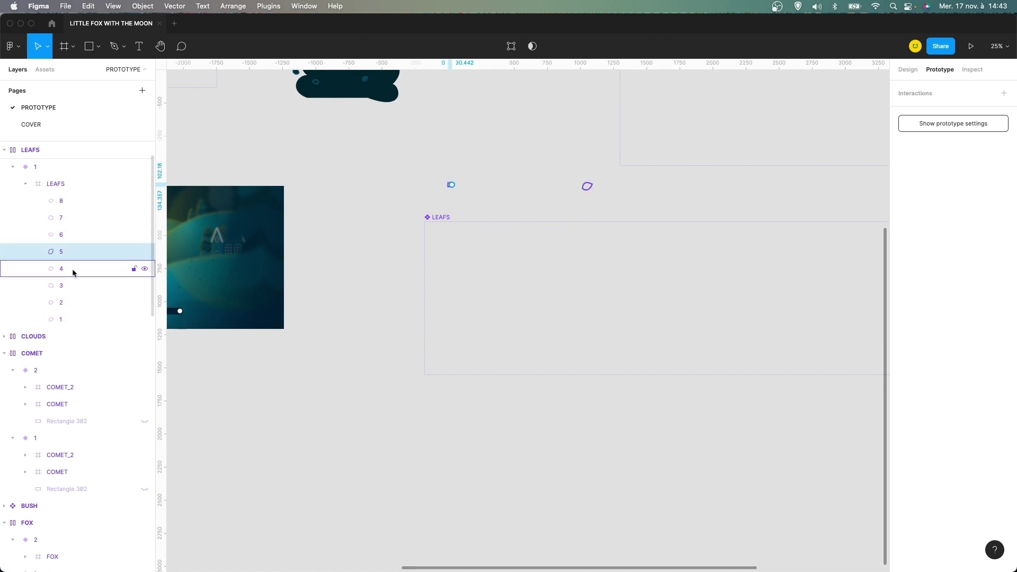
{"action": "left_click", "coordinate": [74, 285]}
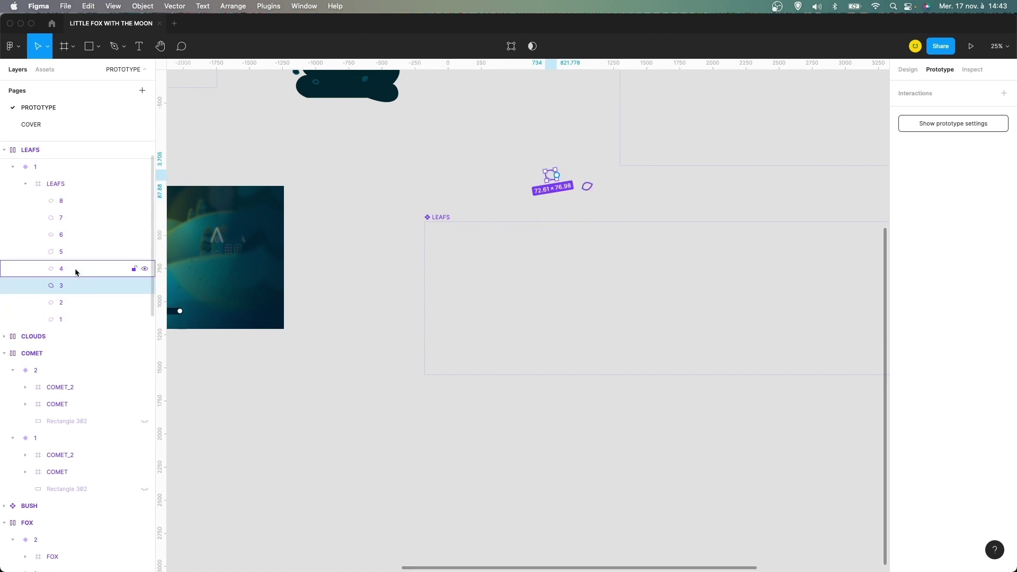
{"action": "left_click", "coordinate": [25, 184]}
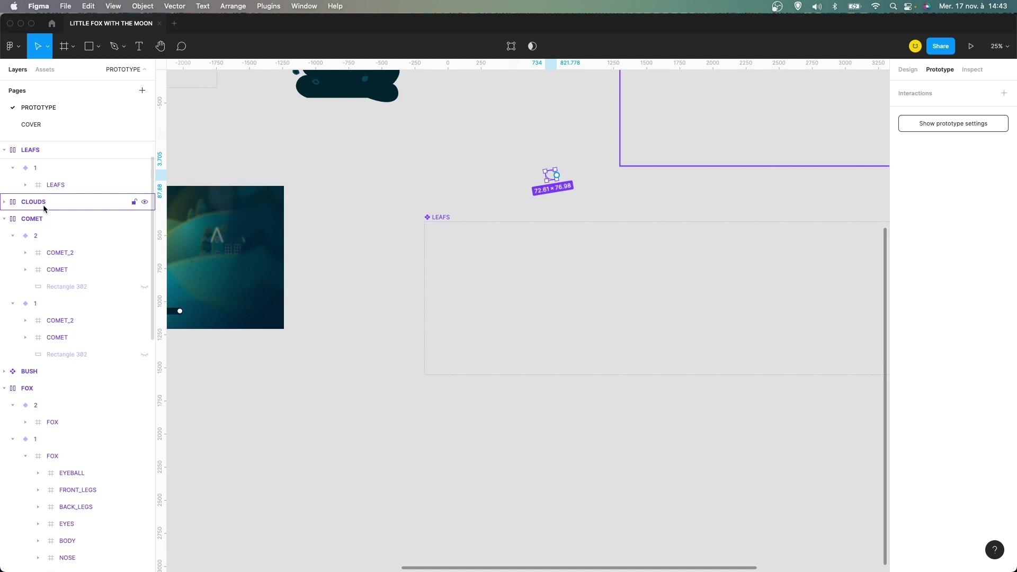
Inspect variant 2's leaf 8, then view variant 1's Delay interaction: smart animate, ease out 4000ms
{"action": "scroll", "coordinate": [43, 209], "scroll_direction": "up", "scroll_amount": 1}
{"action": "left_click", "coordinate": [50, 183]}
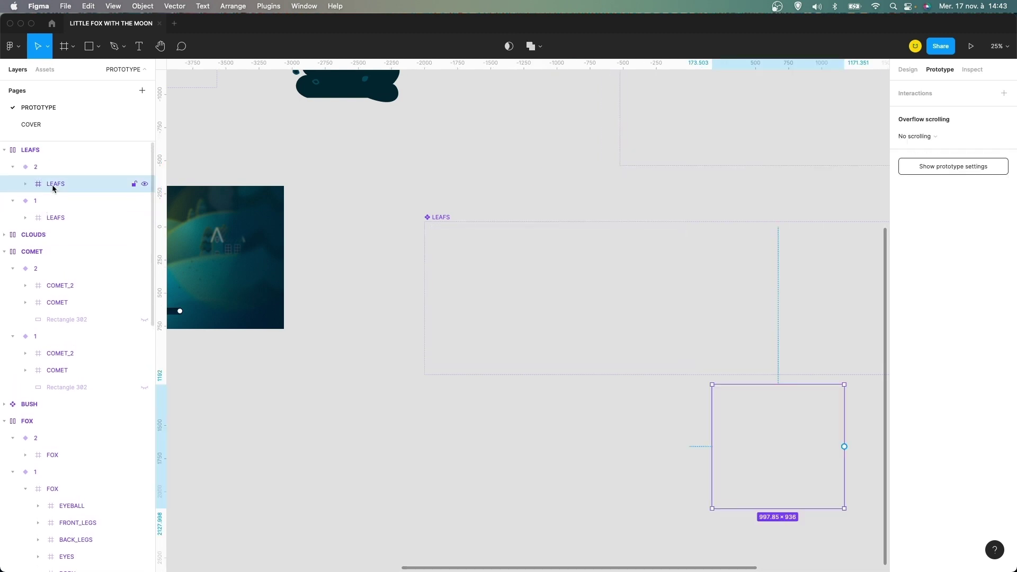
{"action": "scroll", "coordinate": [648, 233], "scroll_direction": "right", "scroll_amount": 5}
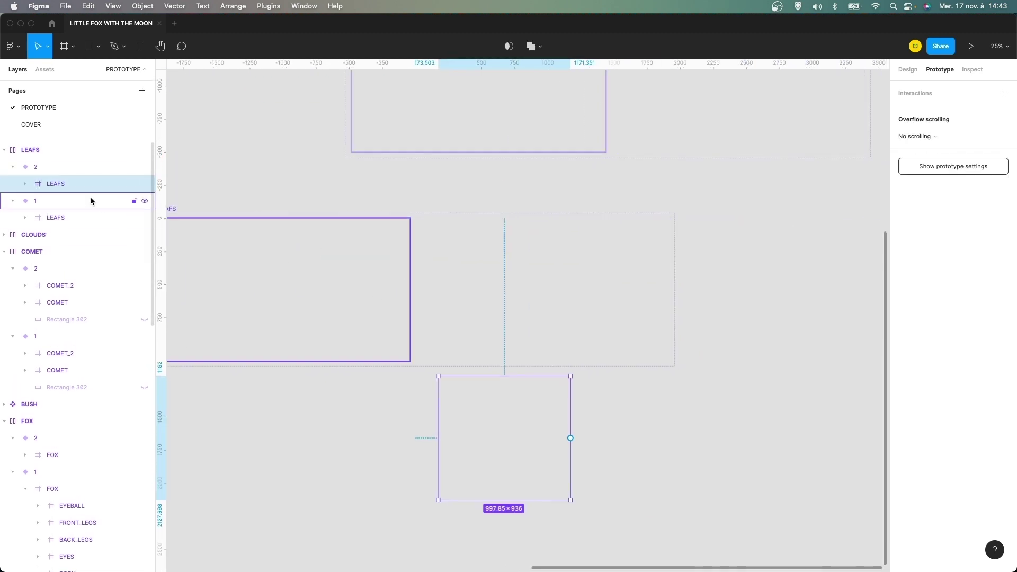
{"action": "left_click", "coordinate": [28, 183]}
{"action": "left_click", "coordinate": [55, 200]}
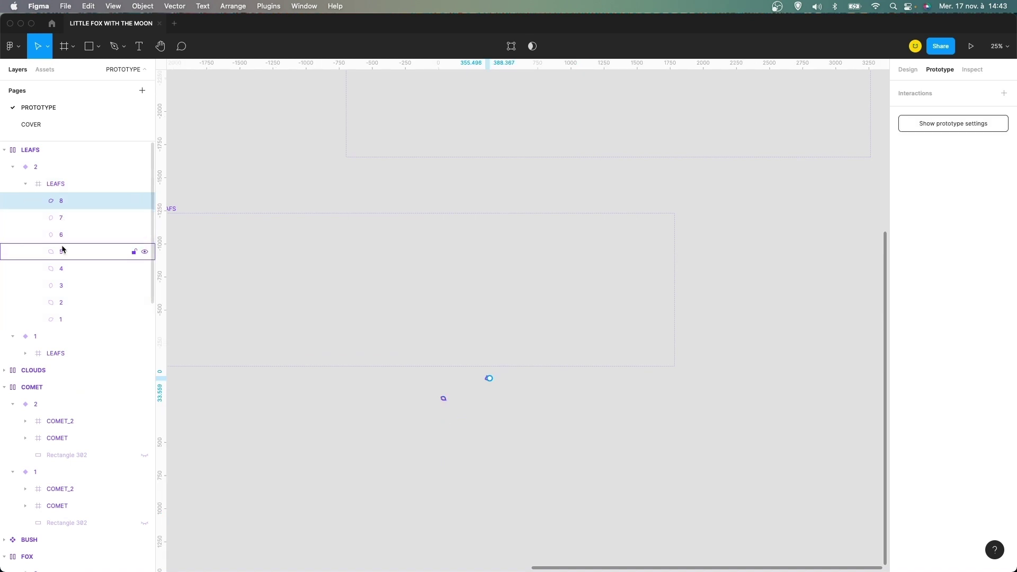
{"action": "left_click", "coordinate": [26, 184]}
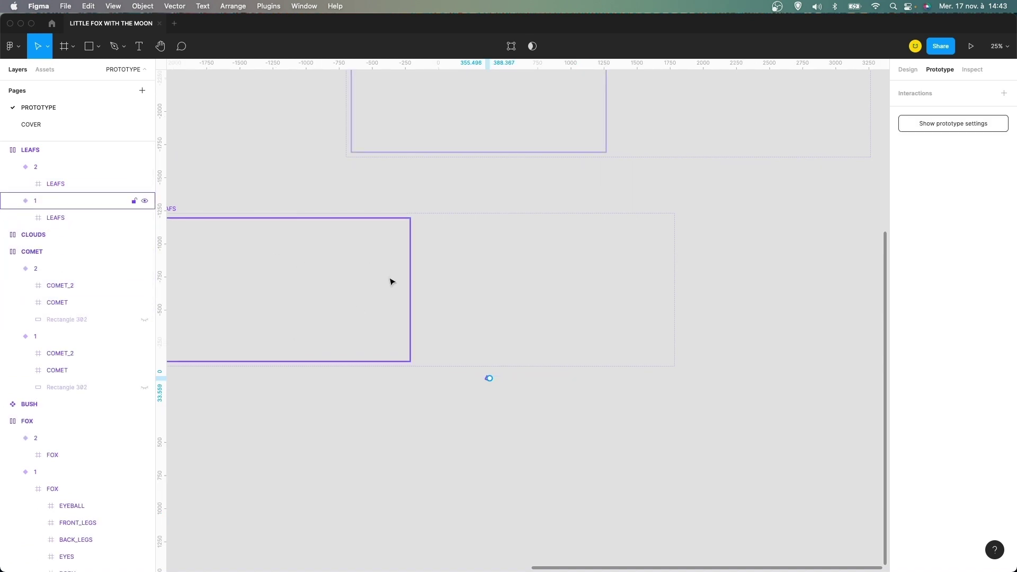
{"action": "left_click", "coordinate": [329, 278]}
{"action": "left_click", "coordinate": [409, 291]}
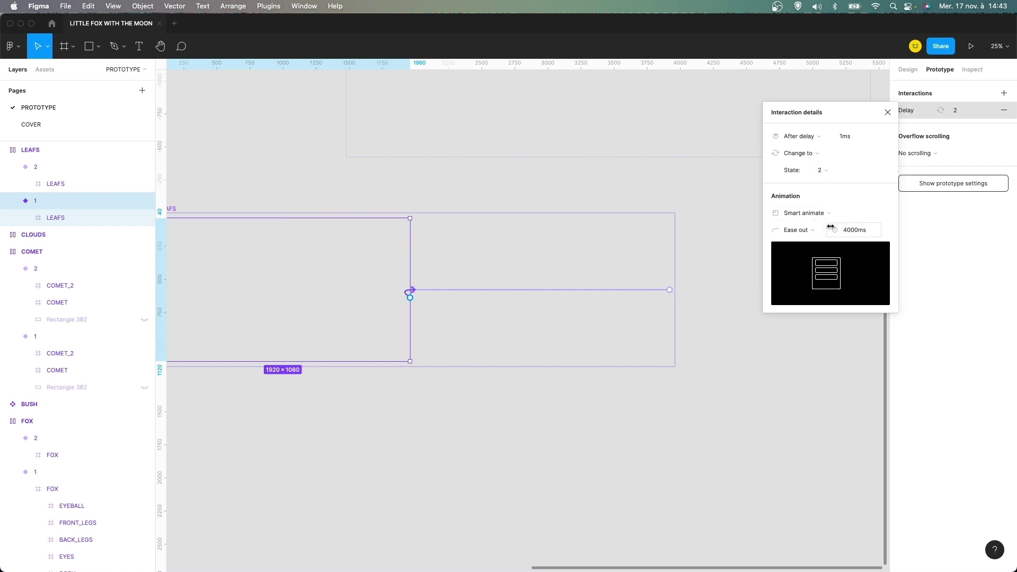
Inspect LEAFS variant 2's Delay interaction returning instantly to state 1 after 2000ms, then scroll back
{"action": "left_click", "coordinate": [888, 112]}
{"action": "left_click", "coordinate": [537, 286]}
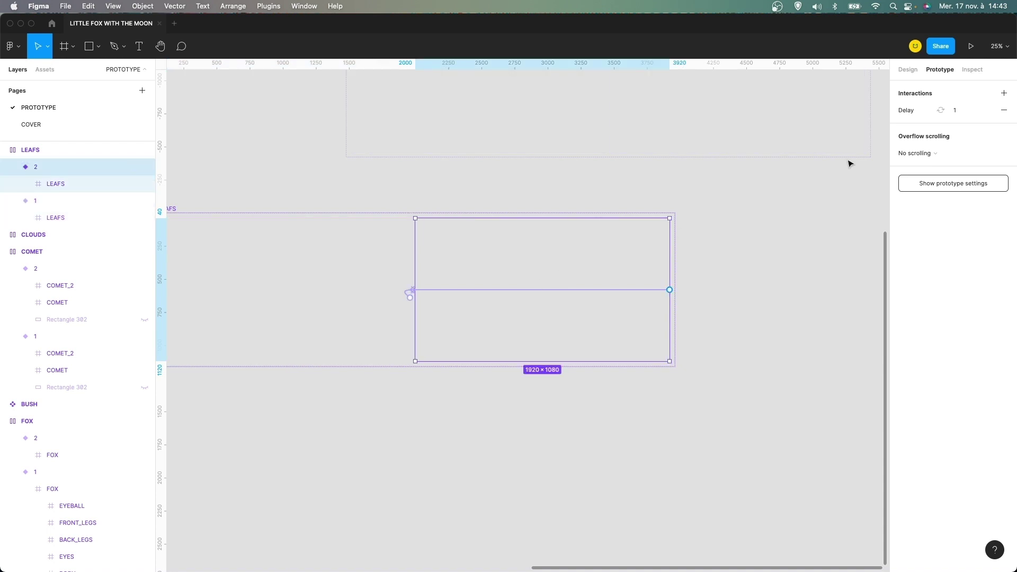
{"action": "left_click", "coordinate": [906, 110]}
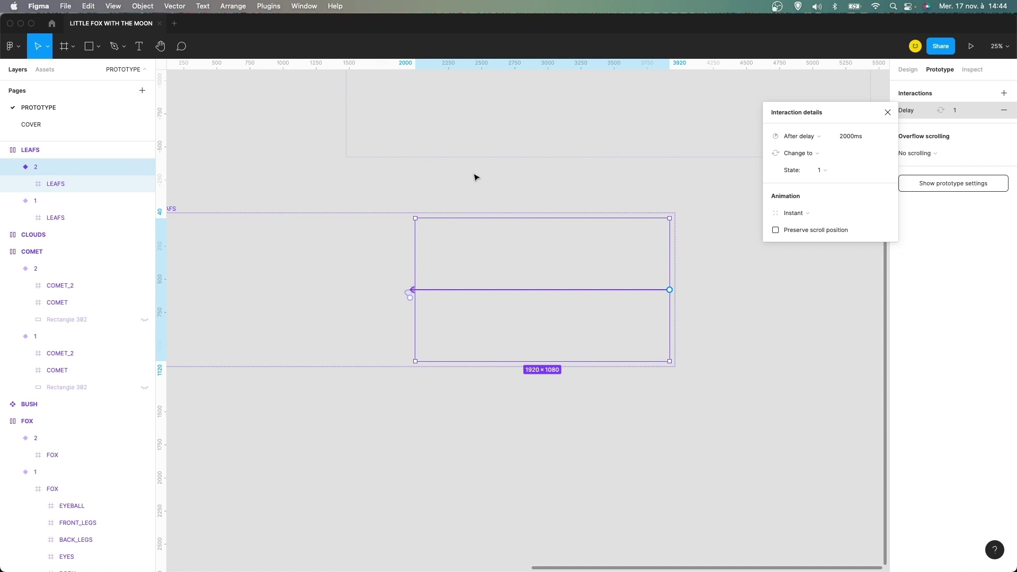
{"action": "left_click", "coordinate": [887, 112]}
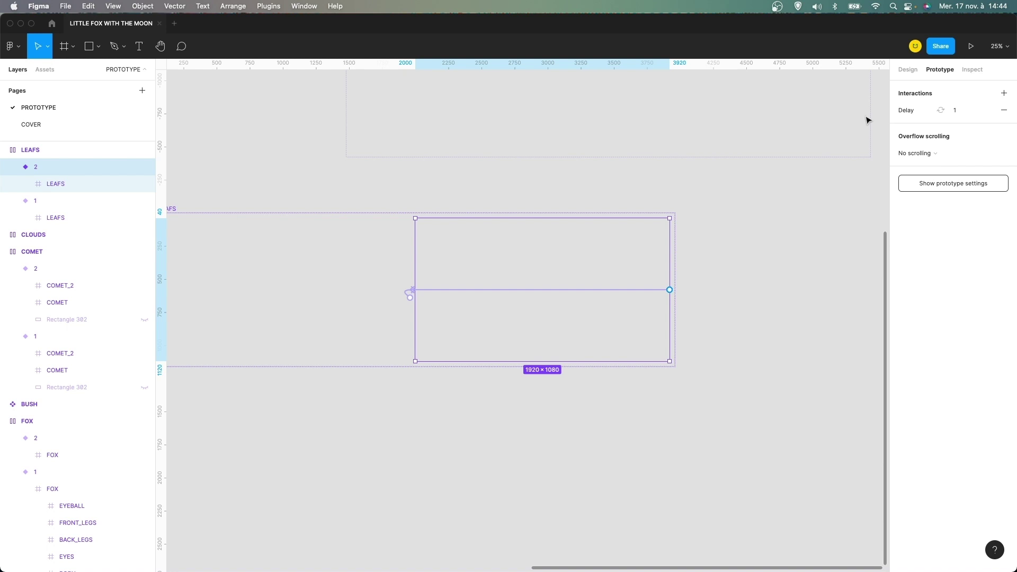
{"action": "scroll", "coordinate": [359, 204], "scroll_direction": "left", "scroll_amount": 10}
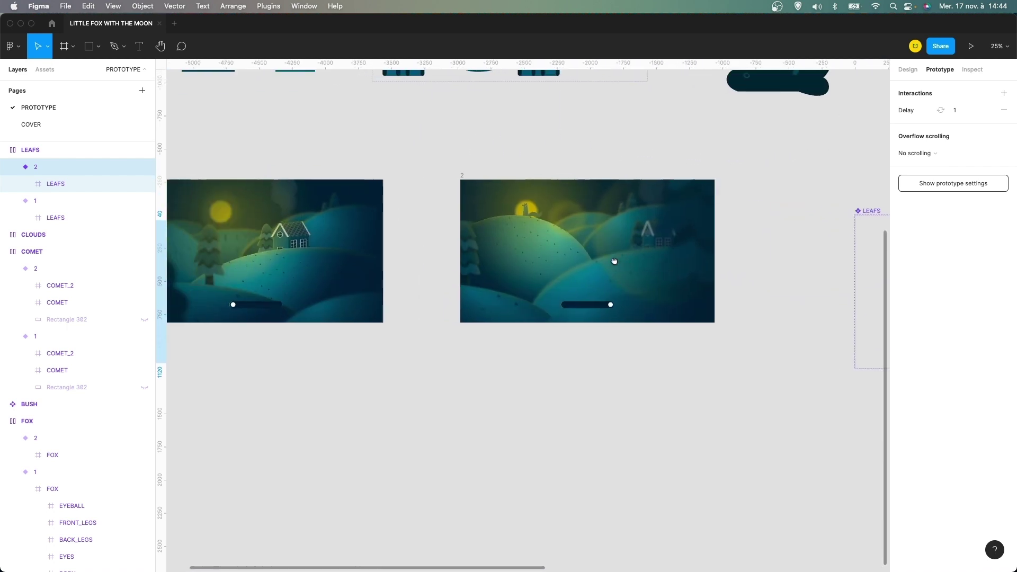
Collapse frame 2's BG group and select the LEAFS instance in its FG group
{"action": "left_click", "coordinate": [614, 261]}
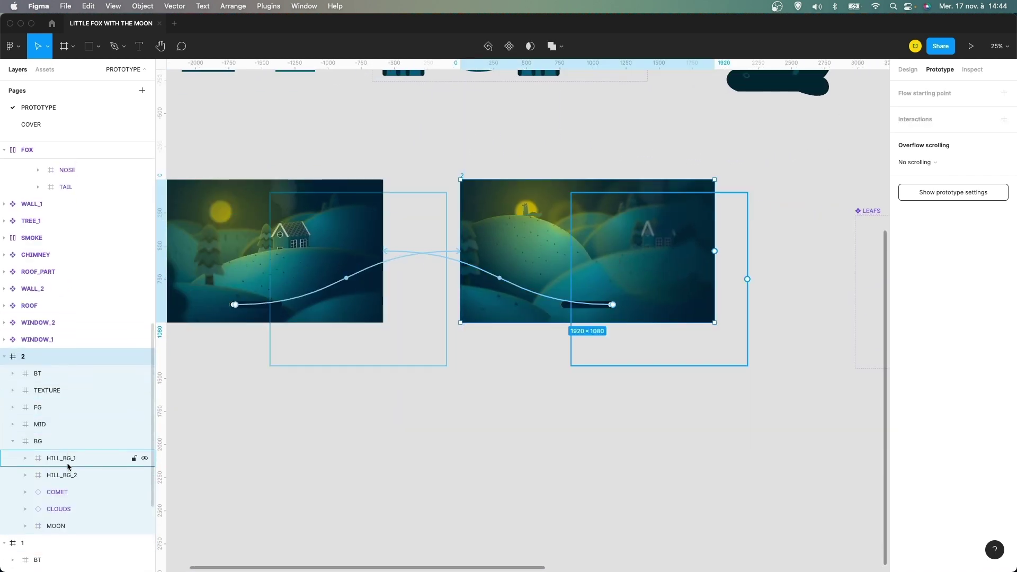
{"action": "scroll", "coordinate": [68, 466], "scroll_direction": "down", "scroll_amount": 5}
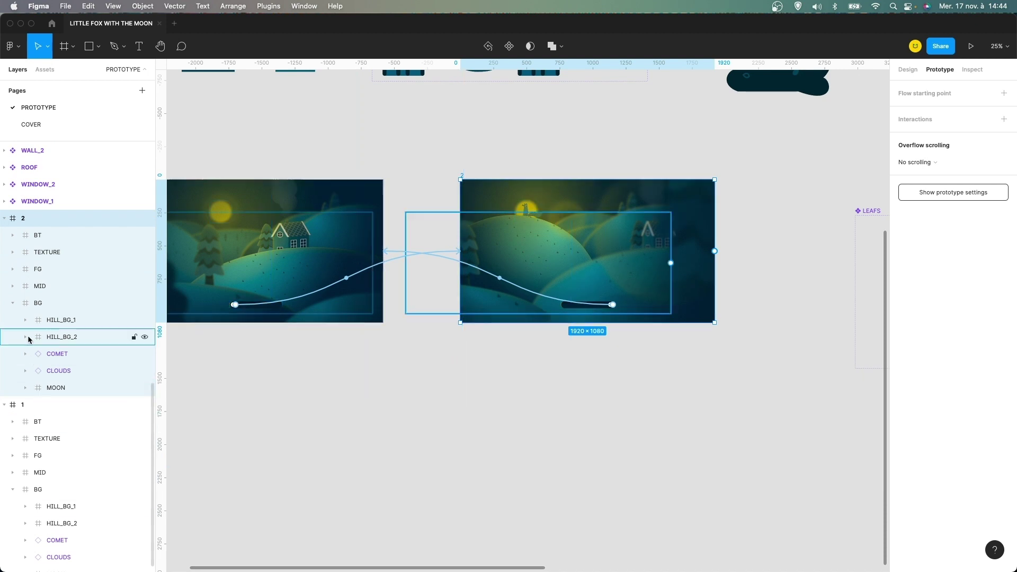
{"action": "left_click", "coordinate": [12, 303]}
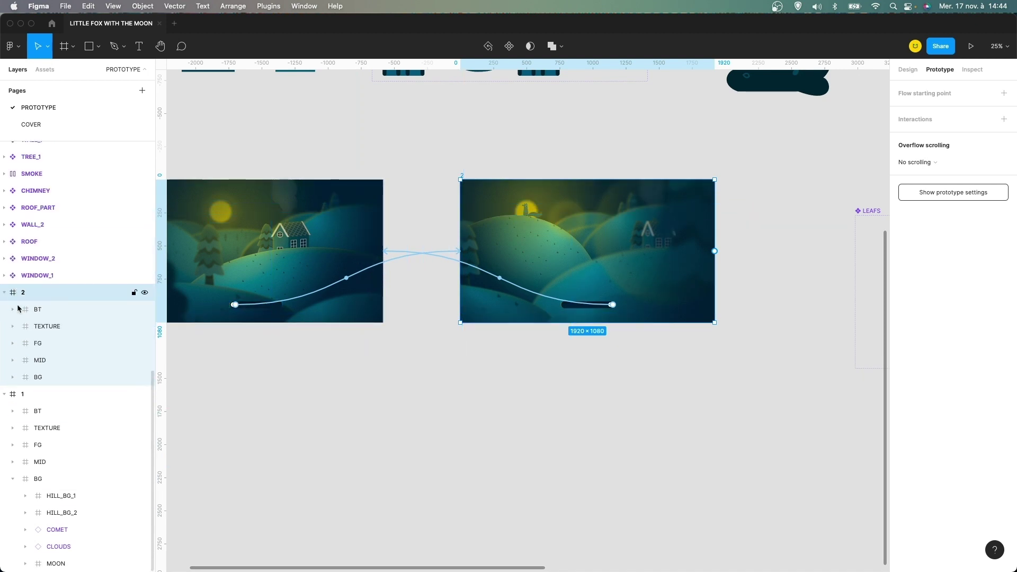
{"action": "left_click", "coordinate": [12, 343]}
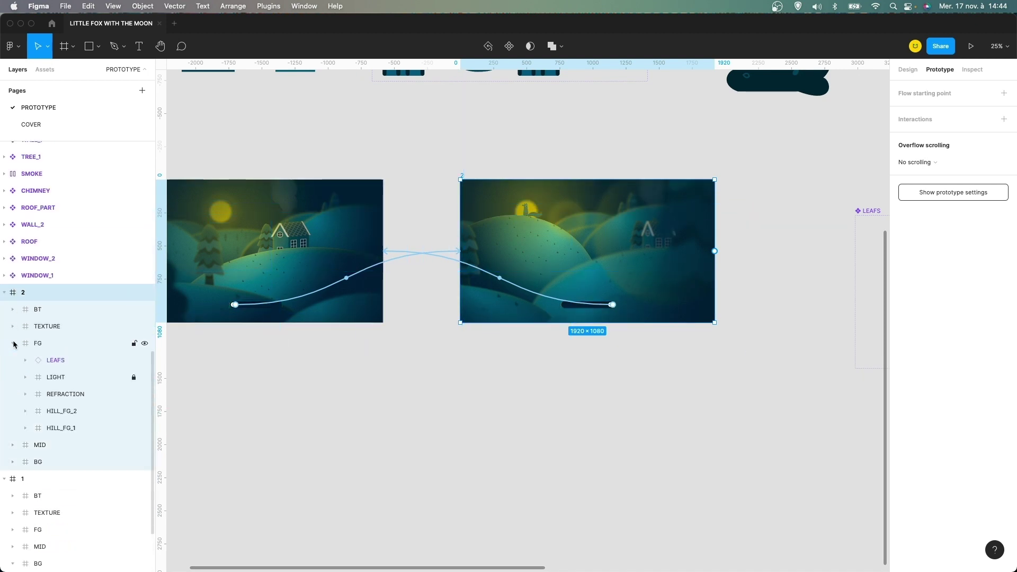
{"action": "left_click", "coordinate": [48, 362]}
{"action": "scroll", "coordinate": [506, 182], "scroll_direction": "up", "scroll_amount": 3}
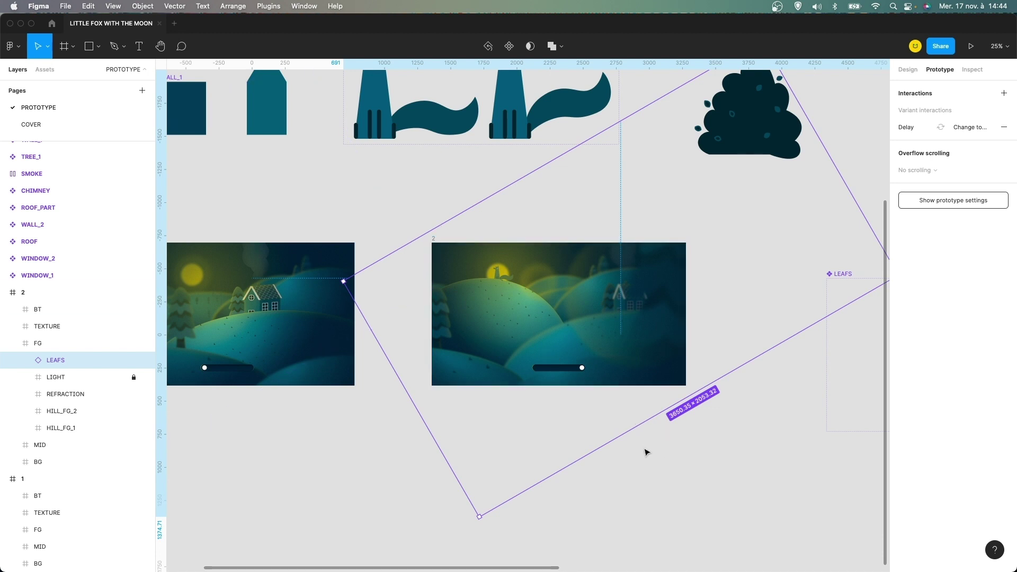
Collapse FG, deselect, and scroll over to the COMET, CLOUDS and LEAFS components
{"action": "left_click", "coordinate": [18, 344]}
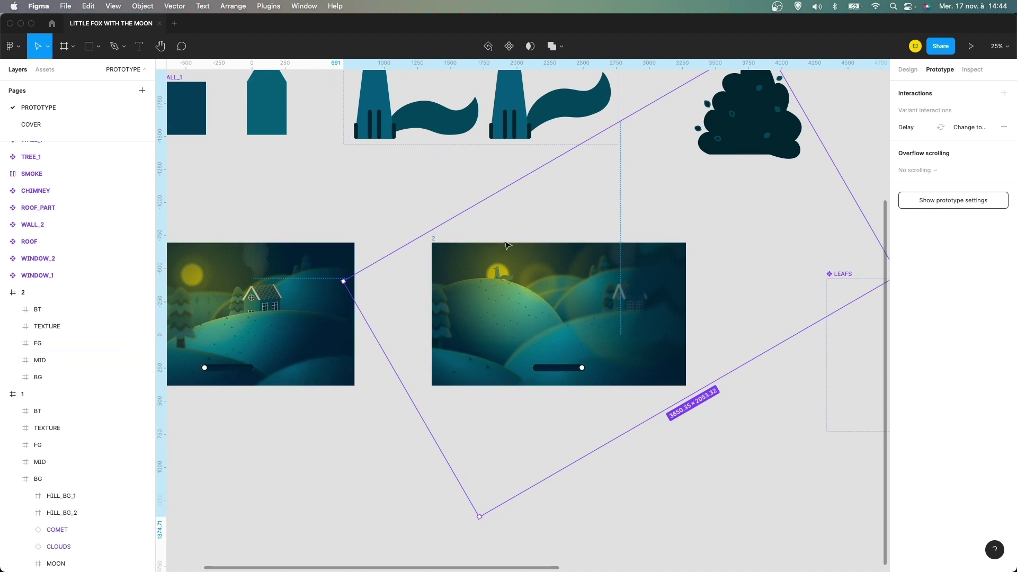
{"action": "left_click", "coordinate": [449, 190]}
{"action": "scroll", "coordinate": [482, 312], "scroll_direction": "right", "scroll_amount": 10}
{"action": "scroll", "coordinate": [482, 311], "scroll_direction": "up", "scroll_amount": 6}
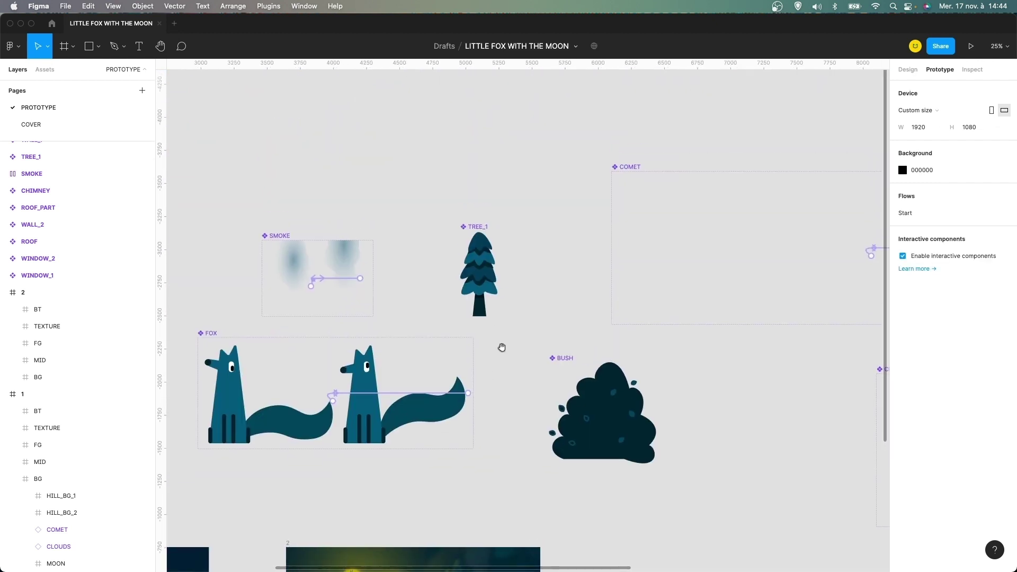
{"action": "scroll", "coordinate": [464, 252], "scroll_direction": "right", "scroll_amount": 8}
{"action": "scroll", "coordinate": [464, 253], "scroll_direction": "down", "scroll_amount": 4}
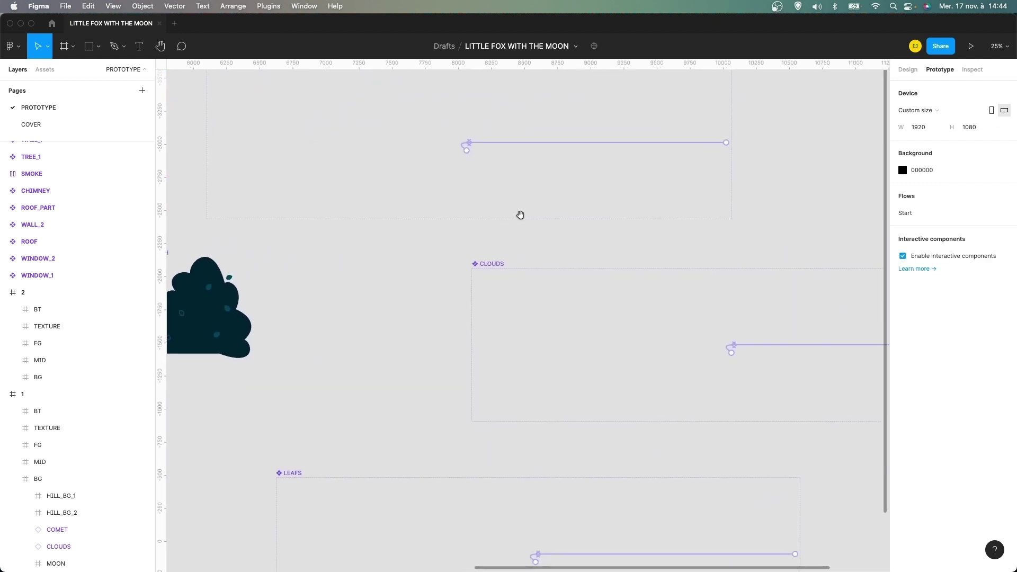
Expand CLOUDS variant 1 and select its Vector 49 and Vector 512 clouds
{"action": "left_click", "coordinate": [530, 292]}
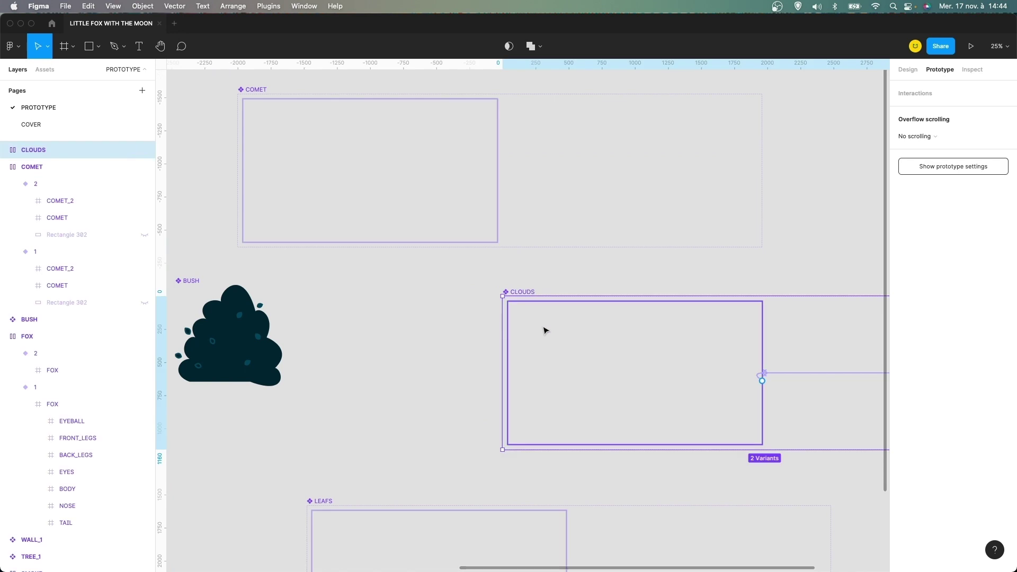
{"action": "left_click", "coordinate": [546, 332]}
{"action": "left_click_drag", "start_coordinate": [613, 336], "coordinate": [459, 225]}
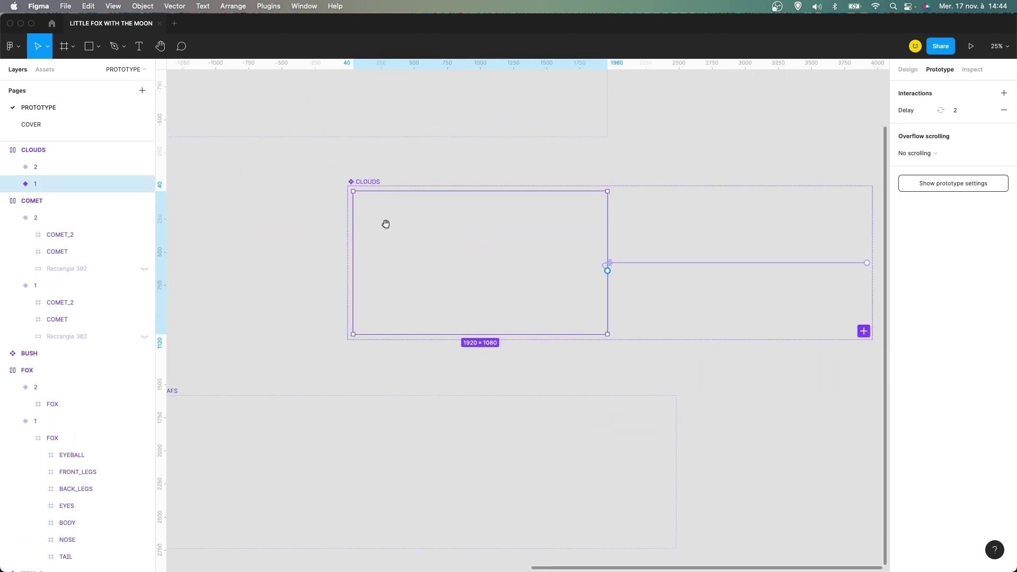
{"action": "left_click", "coordinate": [12, 184]}
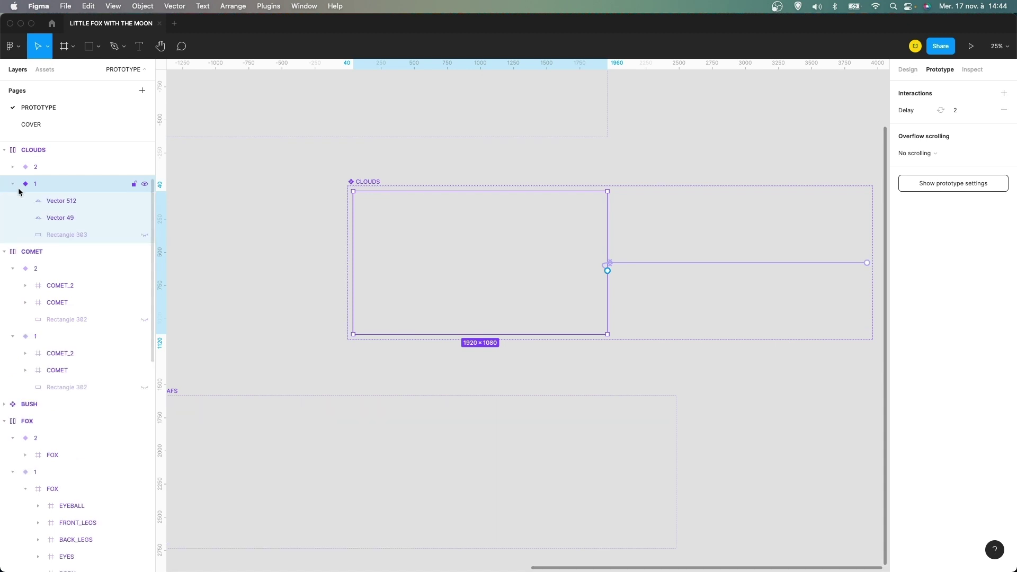
{"action": "left_click", "coordinate": [53, 217]}
{"action": "left_click", "coordinate": [55, 201], "text": "shift"}
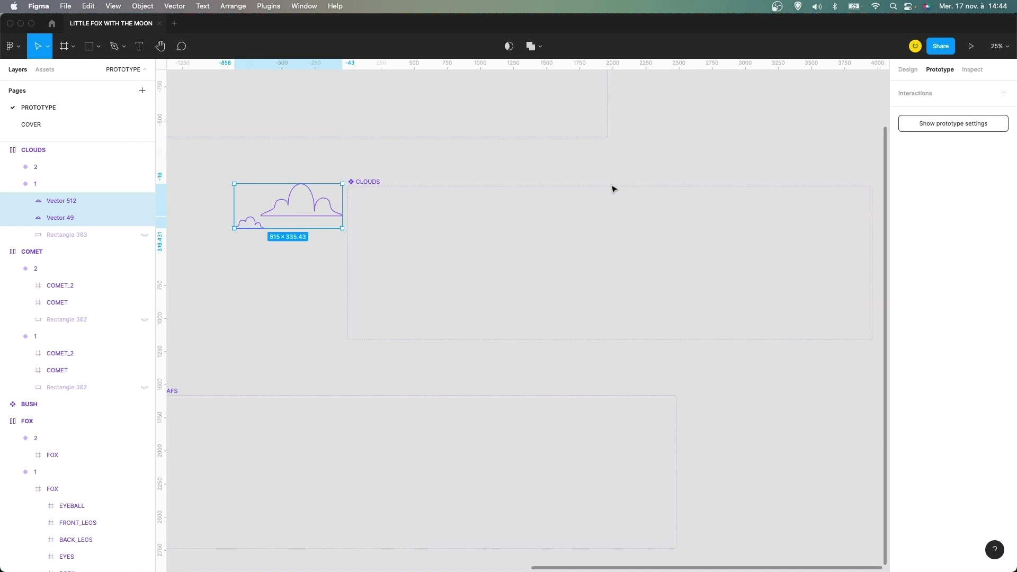
Select variant 2's smaller Vector 512 and Vector 49 clouds for comparison, then deselect
{"action": "left_click", "coordinate": [737, 226]}
{"action": "scroll", "coordinate": [678, 218], "scroll_direction": "right", "scroll_amount": 4}
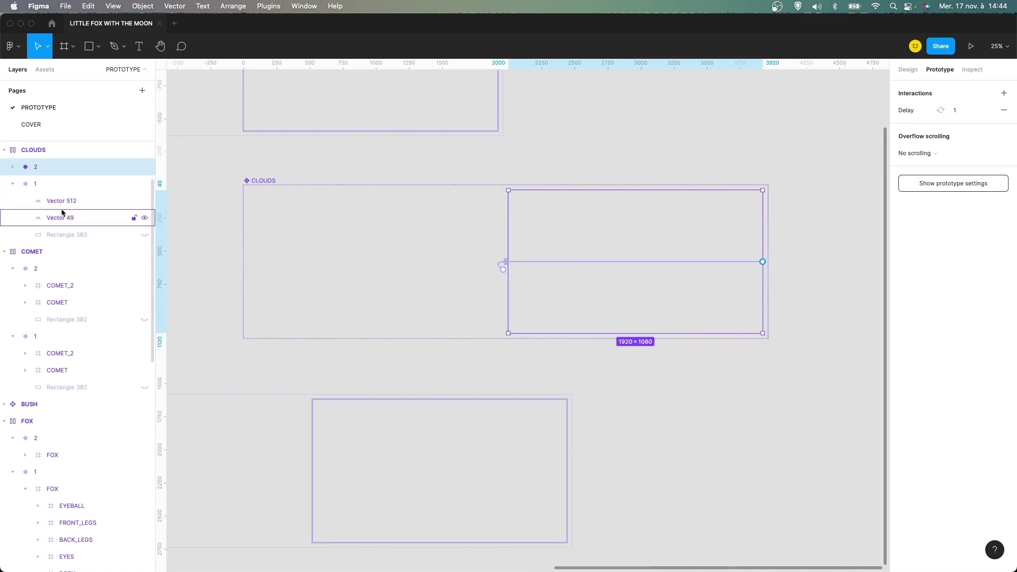
{"action": "left_click", "coordinate": [12, 167]}
{"action": "left_click", "coordinate": [43, 180]}
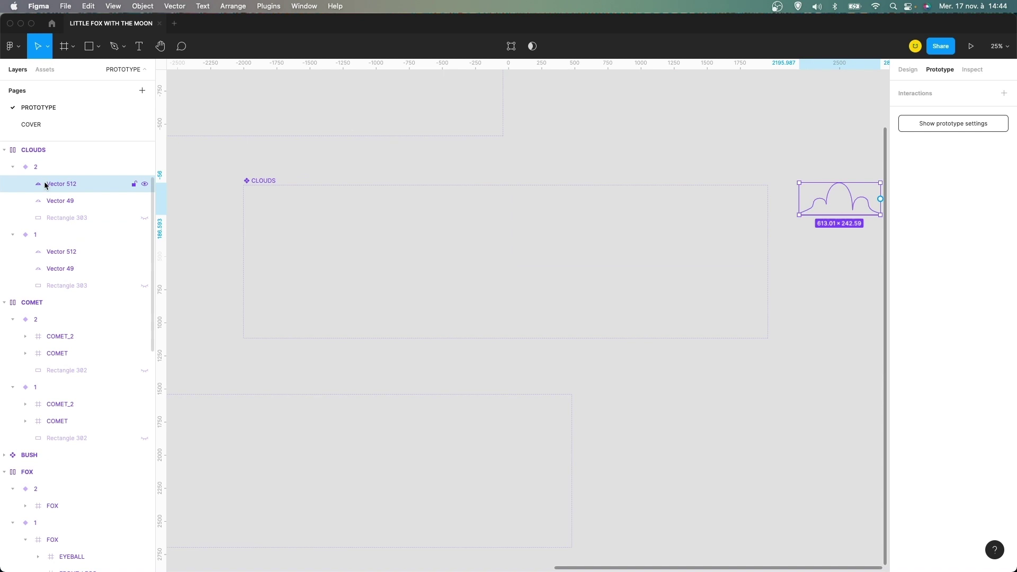
{"action": "left_click", "coordinate": [53, 201], "text": "shift"}
{"action": "scroll", "coordinate": [575, 208], "scroll_direction": "right", "scroll_amount": 10}
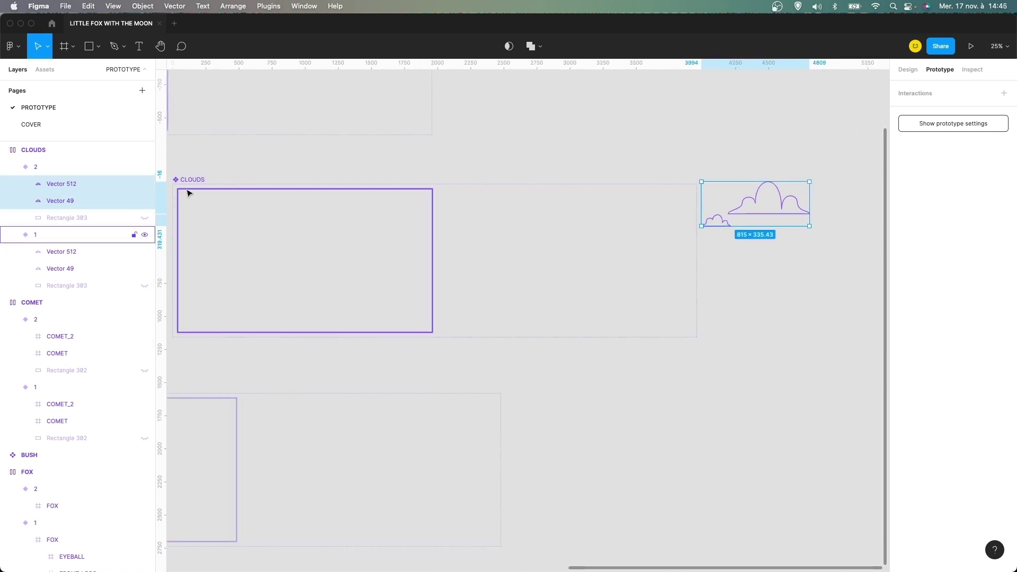
{"action": "left_click", "coordinate": [418, 165]}
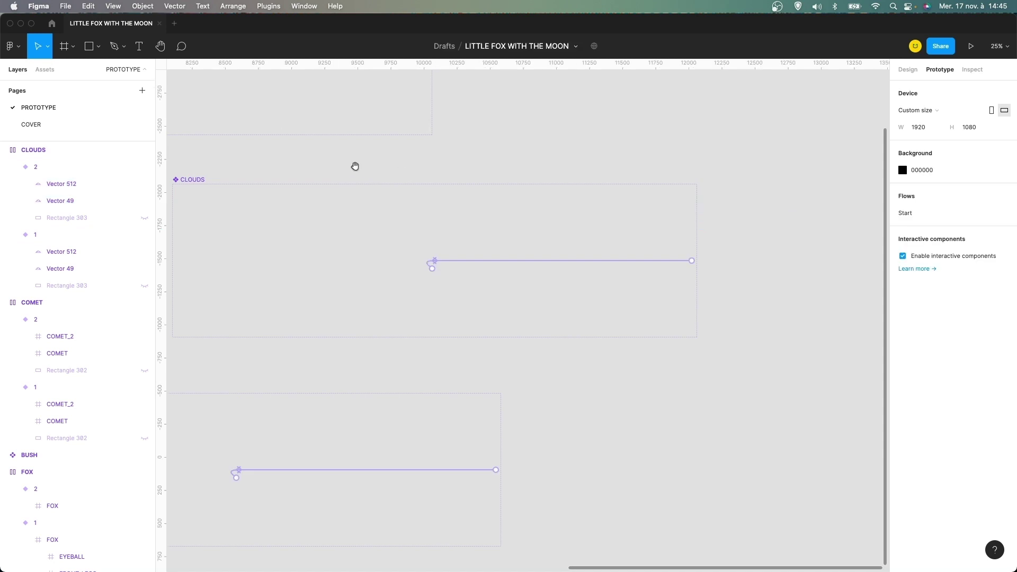
{"action": "scroll", "coordinate": [354, 166], "scroll_direction": "left", "scroll_amount": 6}
Check CLOUDS variant 1's interaction: smart animate to state 2 after 1ms over 10000ms
{"action": "left_click", "coordinate": [438, 234]}
{"action": "scroll", "coordinate": [439, 235], "scroll_direction": "left", "scroll_amount": 2}
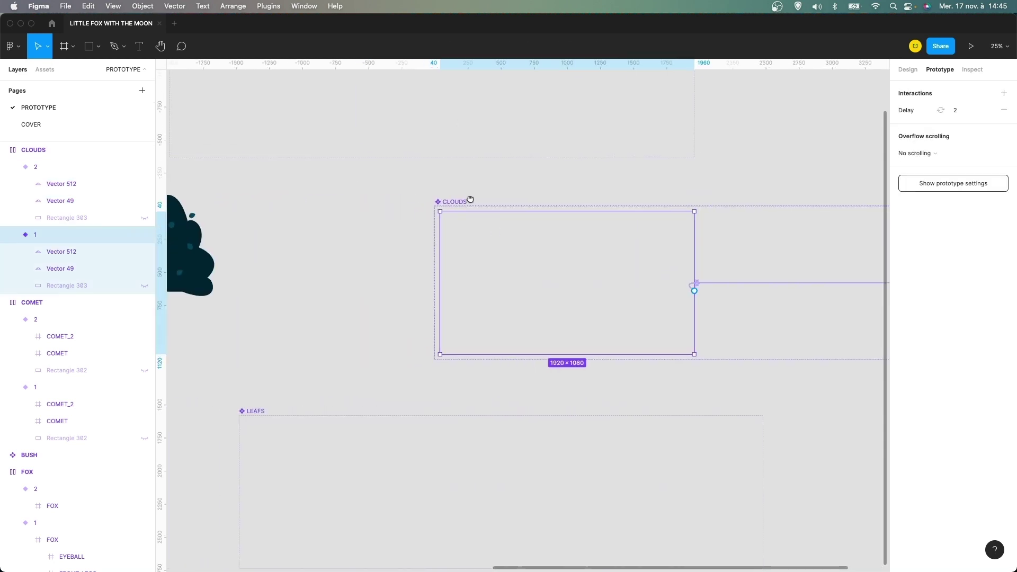
{"action": "left_click", "coordinate": [690, 287]}
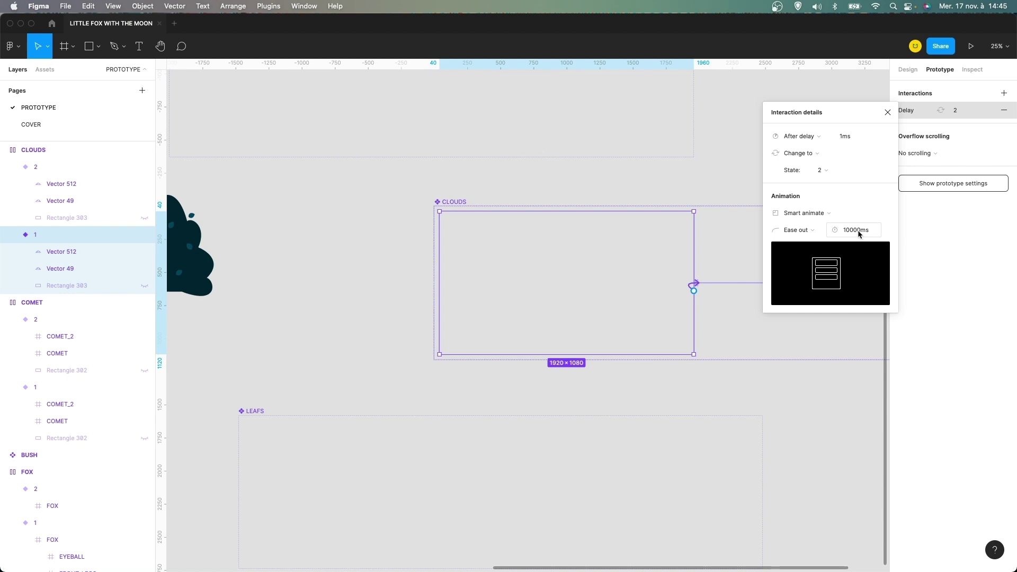
{"action": "left_click", "coordinate": [888, 111]}
Check CLOUDS variant 2's interaction, which switches instantly back to state 1, then deselect
{"action": "scroll", "coordinate": [629, 154], "scroll_direction": "right", "scroll_amount": 5}
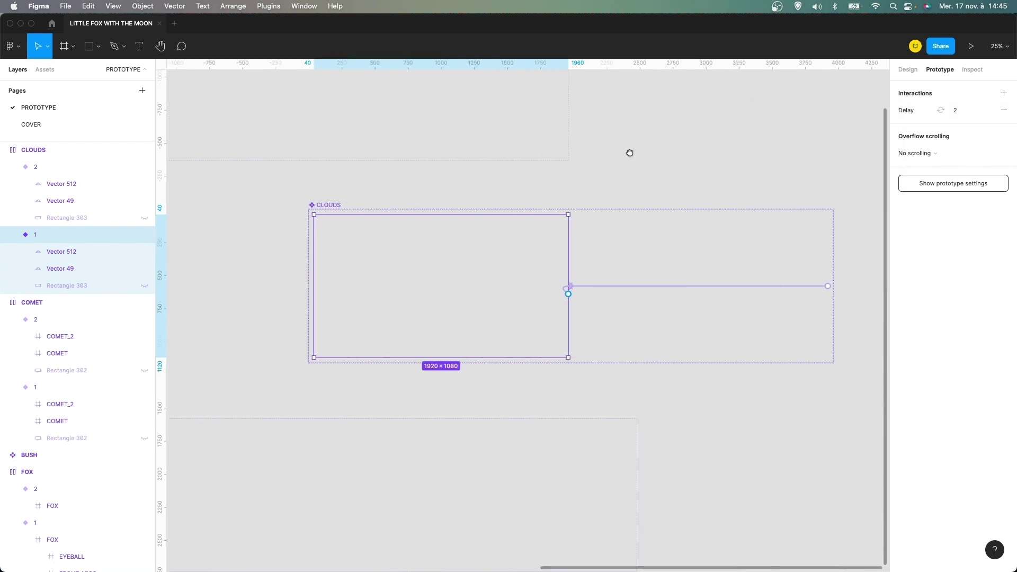
{"action": "left_click", "coordinate": [597, 230]}
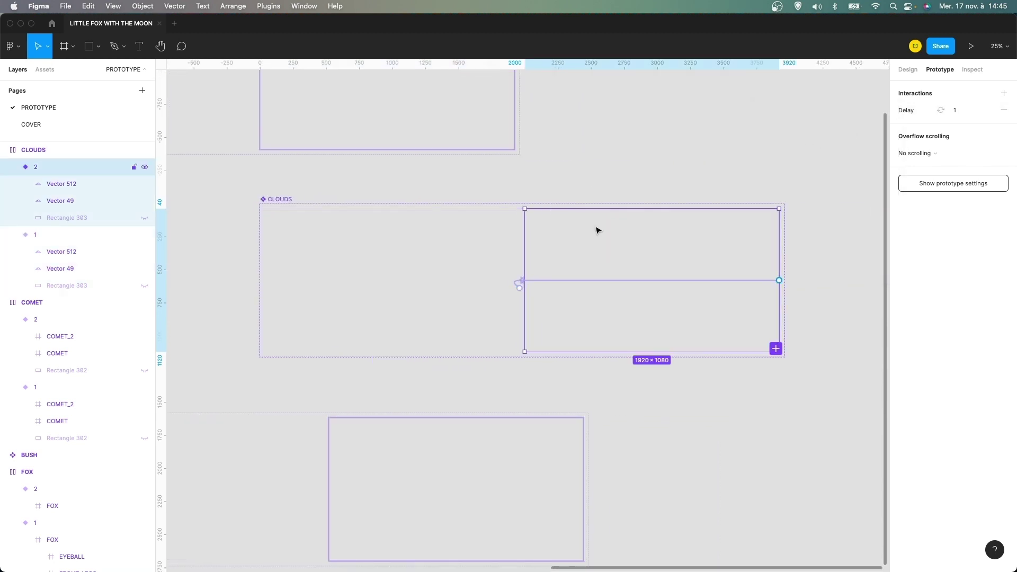
{"action": "left_click", "coordinate": [596, 280]}
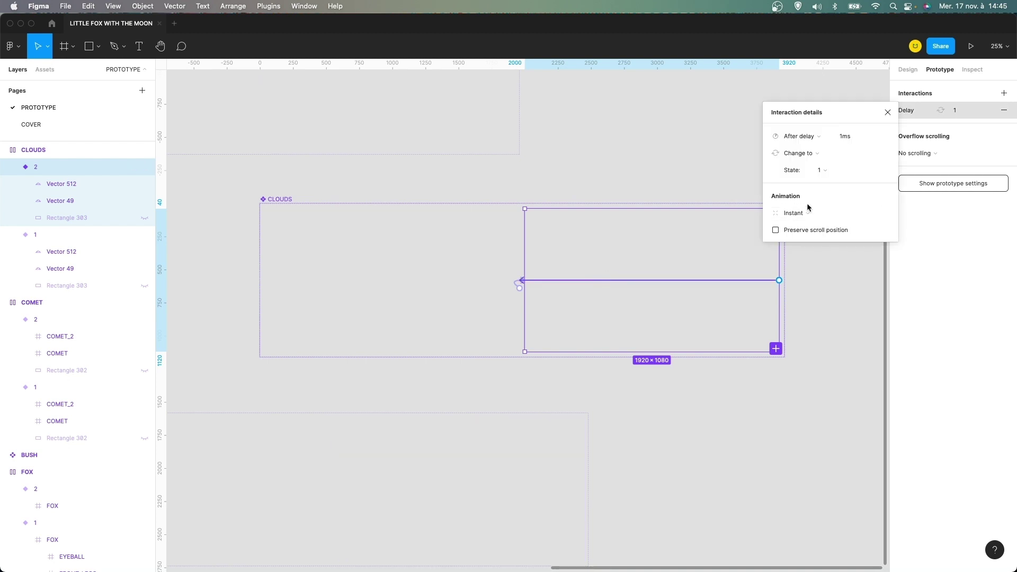
{"action": "left_click", "coordinate": [888, 112]}
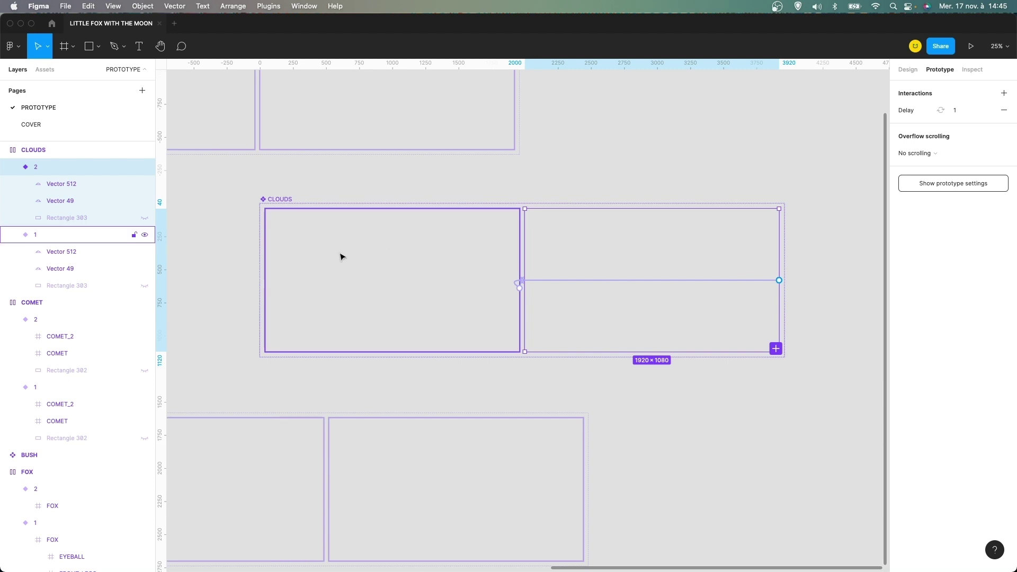
{"action": "left_click", "coordinate": [442, 177]}
{"action": "scroll", "coordinate": [456, 188], "scroll_direction": "left", "scroll_amount": 6}
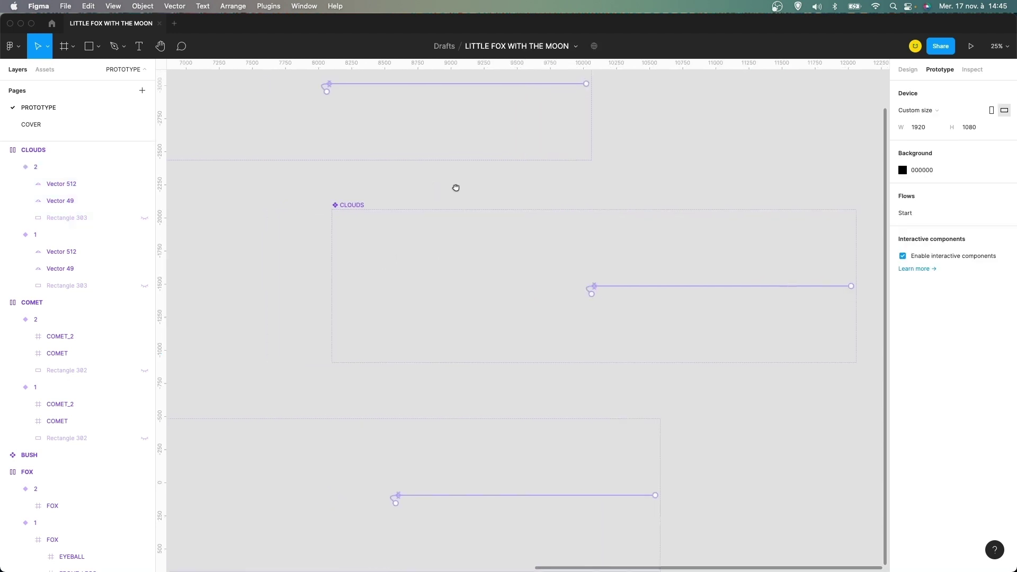
Bring the SMOKE component into view and select its variant 1
{"action": "scroll", "coordinate": [362, 220], "scroll_direction": "left", "scroll_amount": 10}
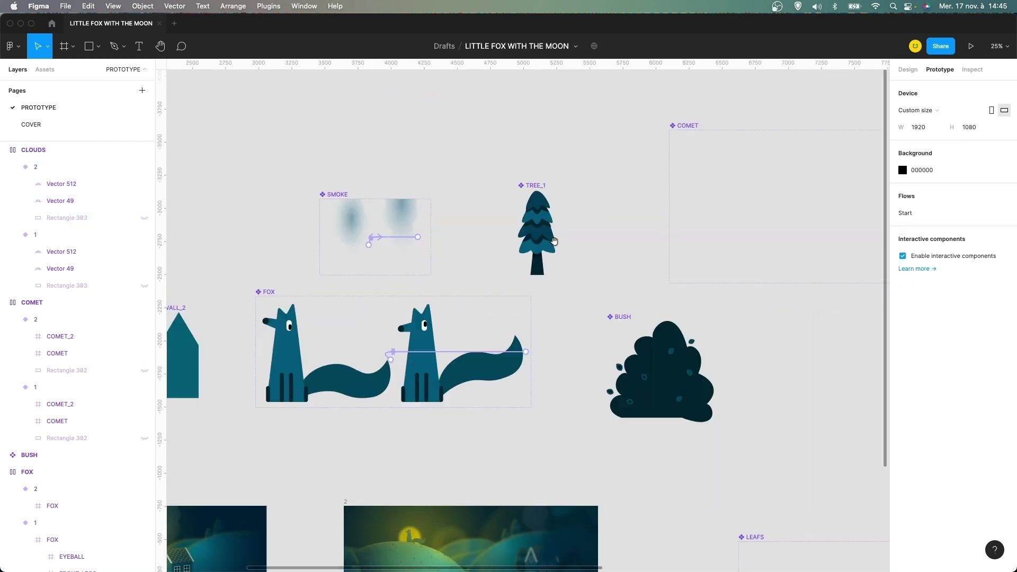
{"action": "scroll", "coordinate": [499, 276], "scroll_direction": "down", "scroll_amount": 3}
{"action": "scroll", "coordinate": [511, 265], "scroll_direction": "up", "scroll_amount": 5}
{"action": "scroll", "coordinate": [511, 265], "scroll_direction": "left", "scroll_amount": 1}
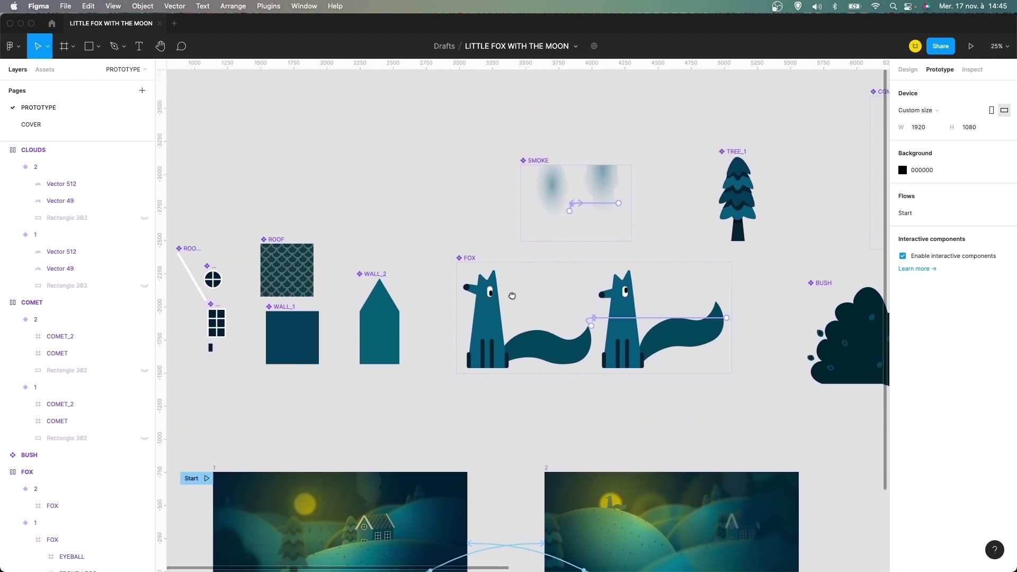
{"action": "left_click", "coordinate": [546, 246]}
{"action": "scroll", "coordinate": [541, 254], "scroll_direction": "up", "scroll_amount": 2}
{"action": "scroll", "coordinate": [540, 254], "scroll_direction": "right", "scroll_amount": 1}
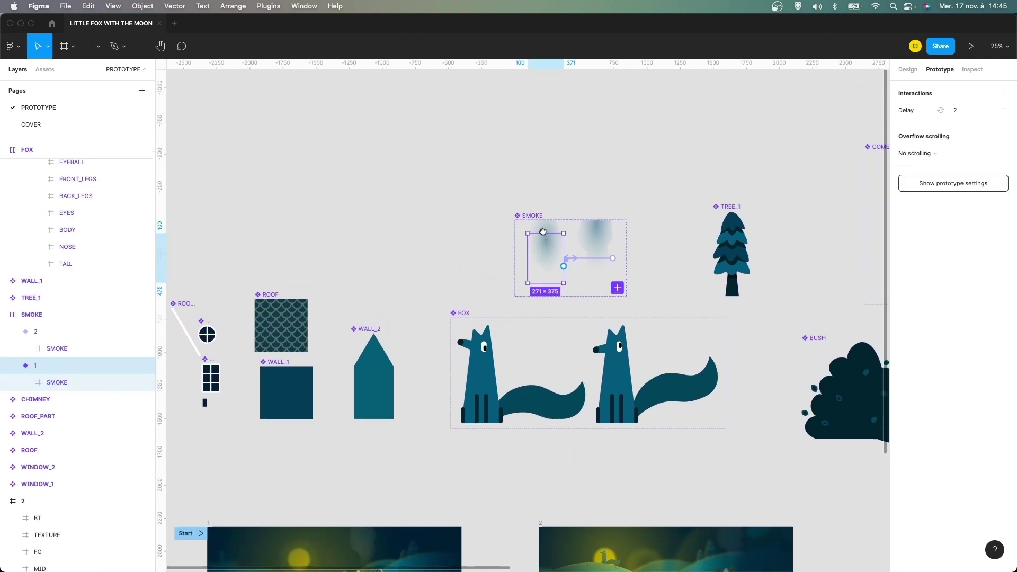
{"action": "scroll", "coordinate": [521, 274], "scroll_direction": "up", "scroll_amount": 3}
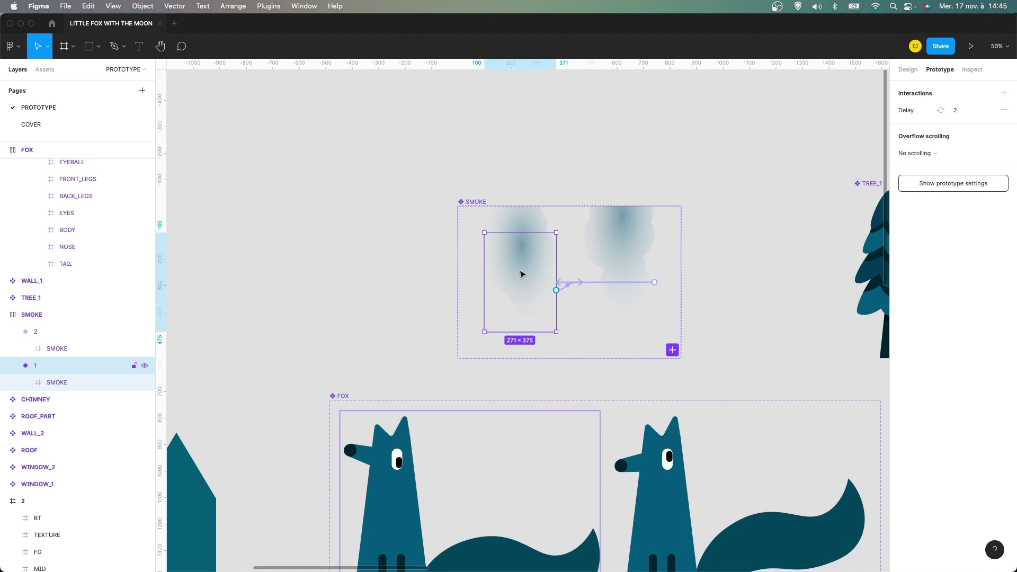
Expand the SMOKE layer and browse the circles inside Frame 15 and Frame 14
{"action": "left_click", "coordinate": [25, 382]}
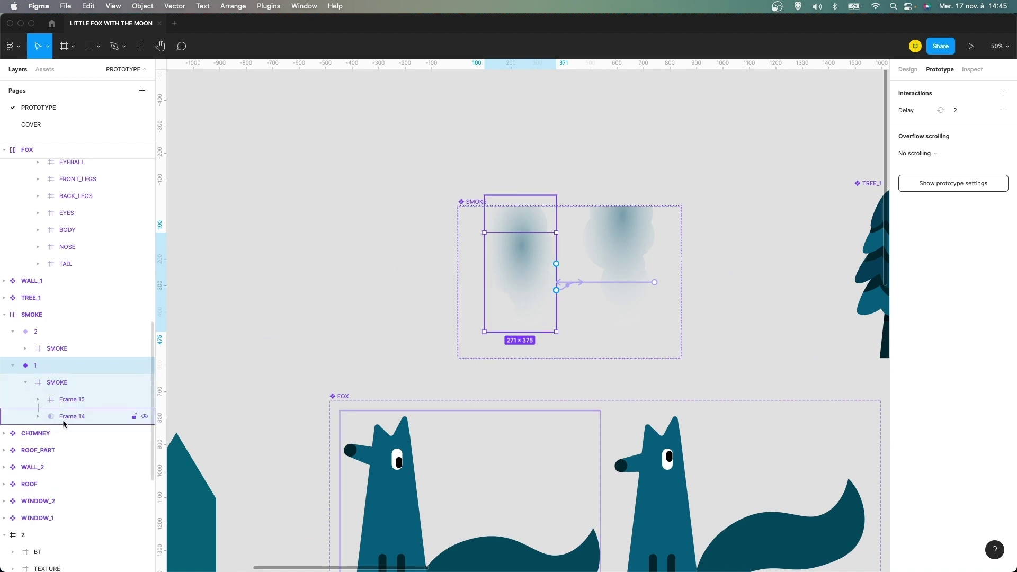
{"action": "left_click", "coordinate": [38, 399]}
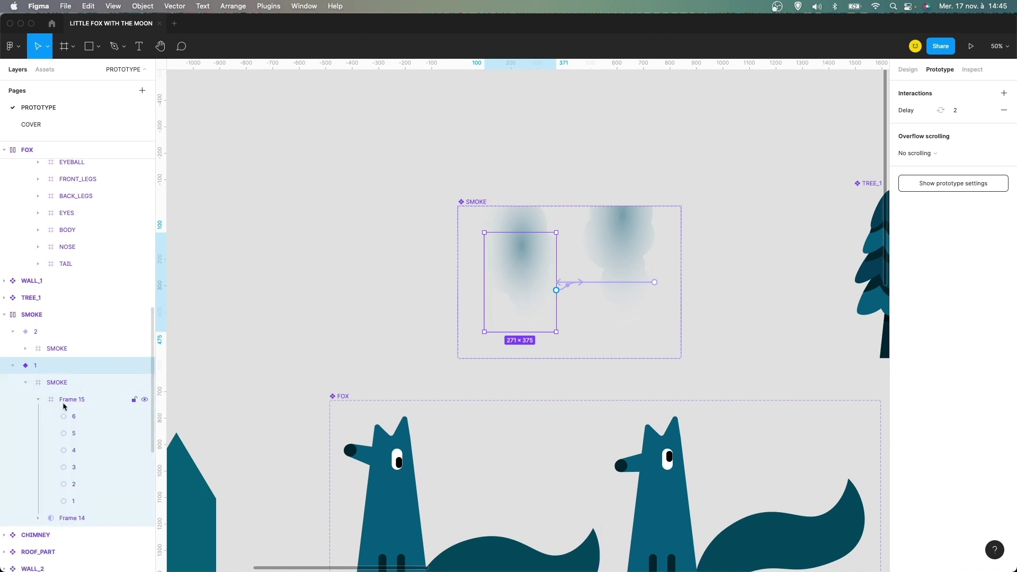
{"action": "left_click", "coordinate": [78, 448]}
{"action": "left_click", "coordinate": [75, 467]}
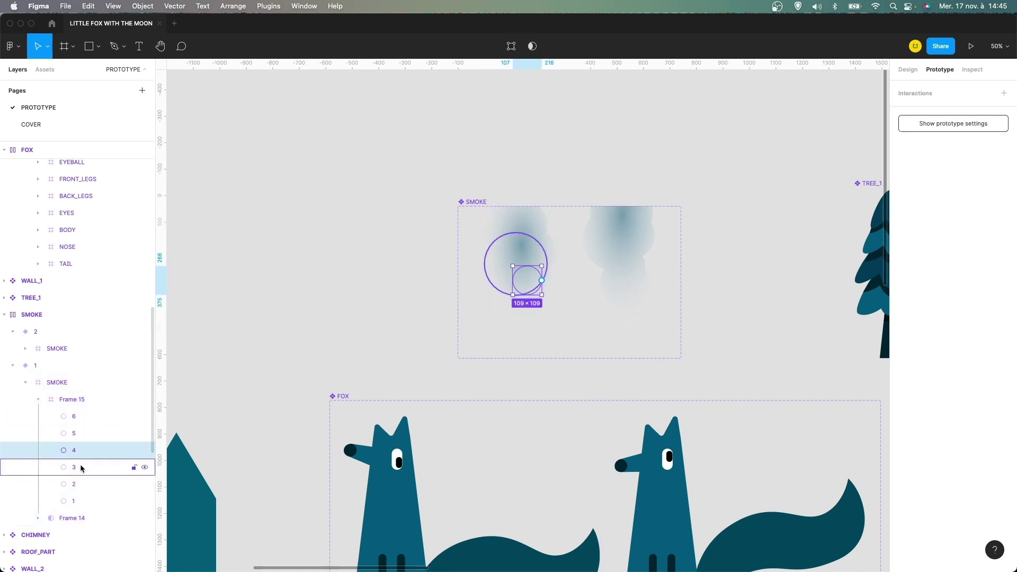
{"action": "left_click", "coordinate": [73, 485]}
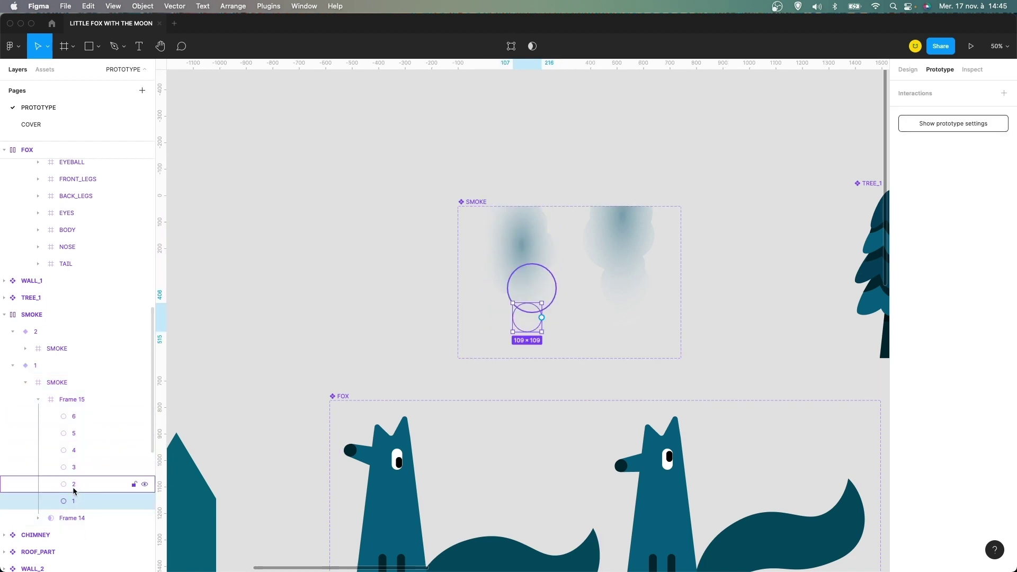
{"action": "left_click", "coordinate": [38, 400]}
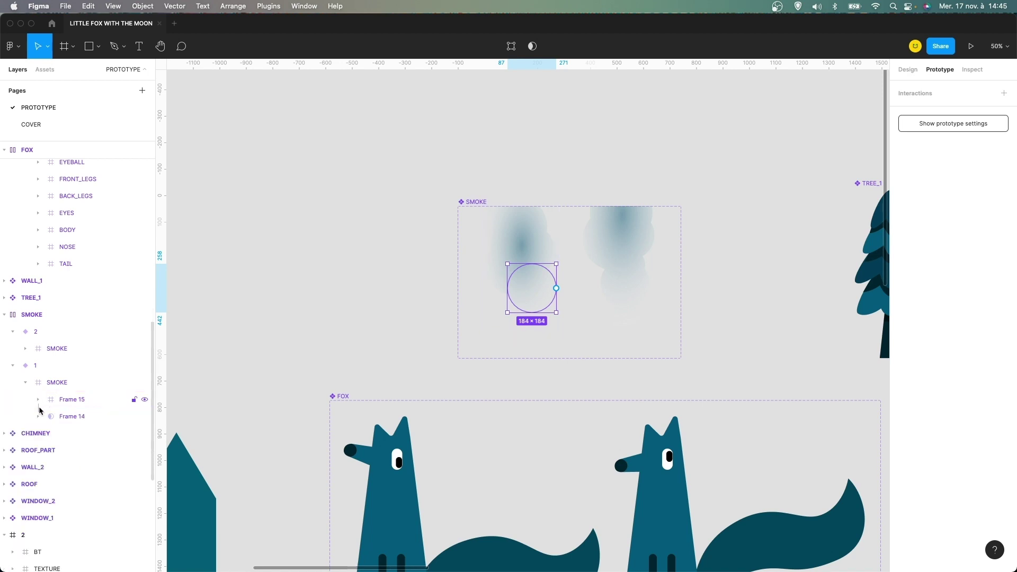
{"action": "left_click", "coordinate": [38, 416]}
{"action": "left_click", "coordinate": [72, 433]}
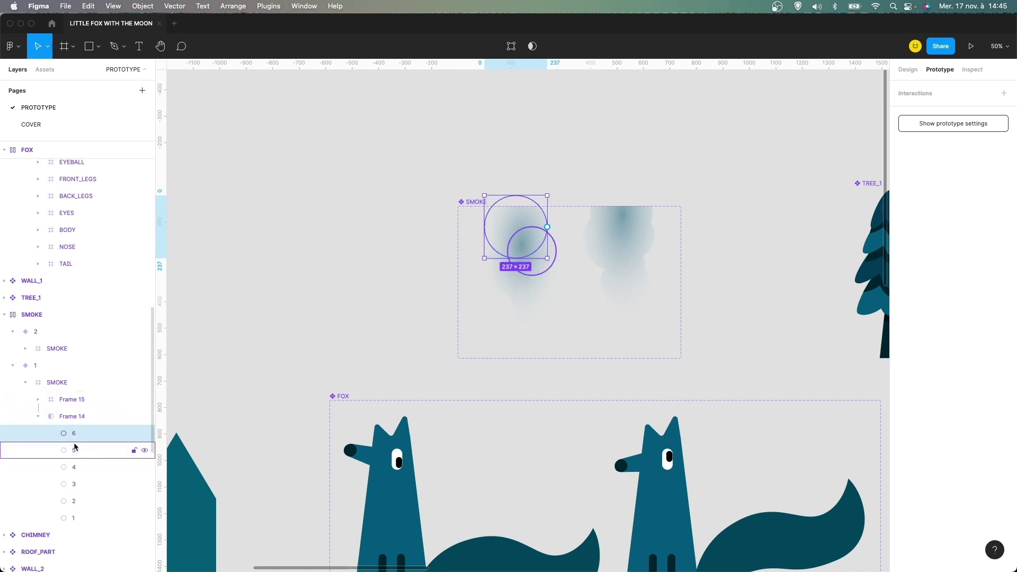
{"action": "left_click", "coordinate": [77, 515], "text": "shift"}
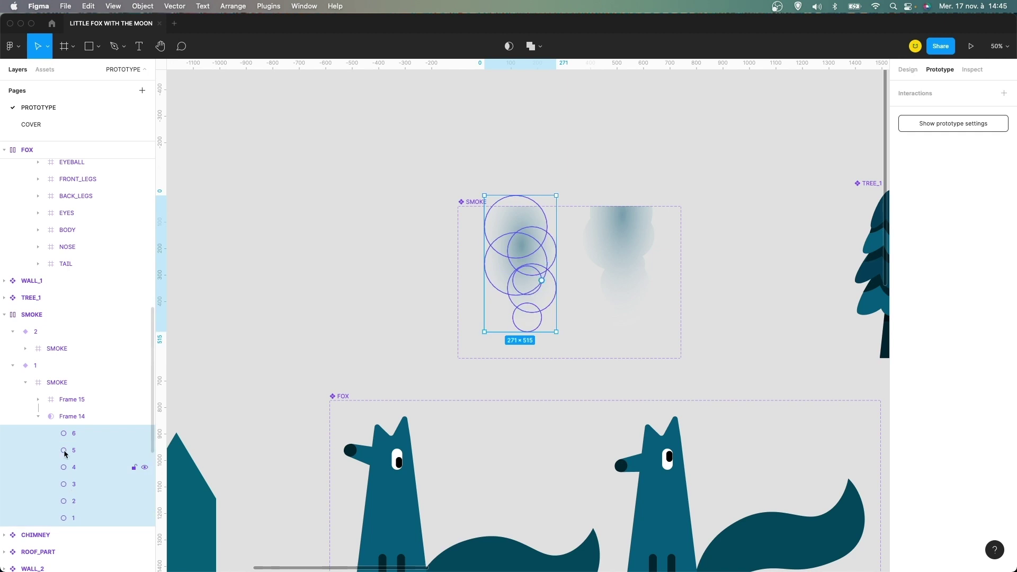
Select the smoke frame holding Frame 15 and Frame 14 and show its Design properties
{"action": "left_click", "coordinate": [72, 418]}
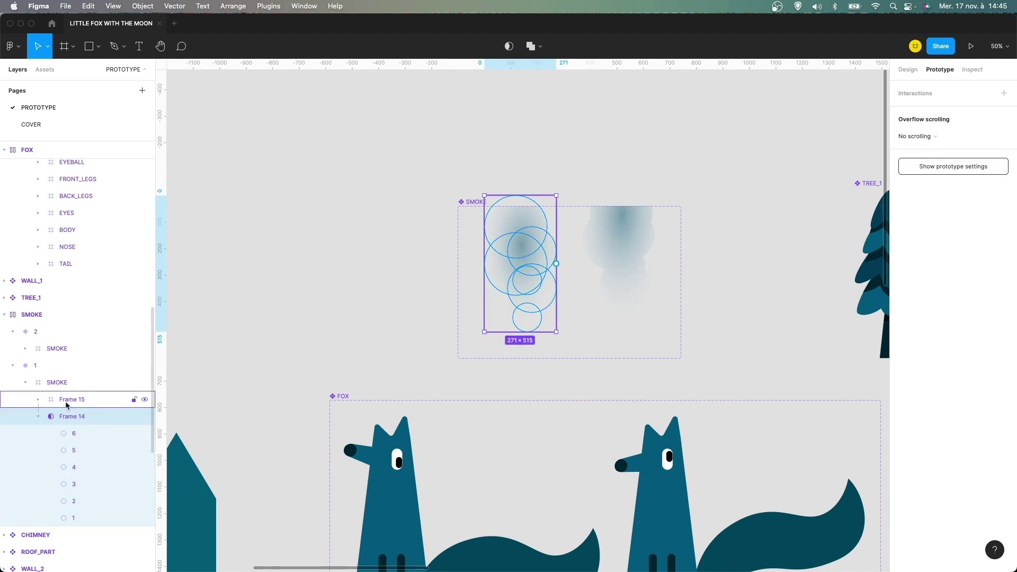
{"action": "left_click", "coordinate": [66, 404]}
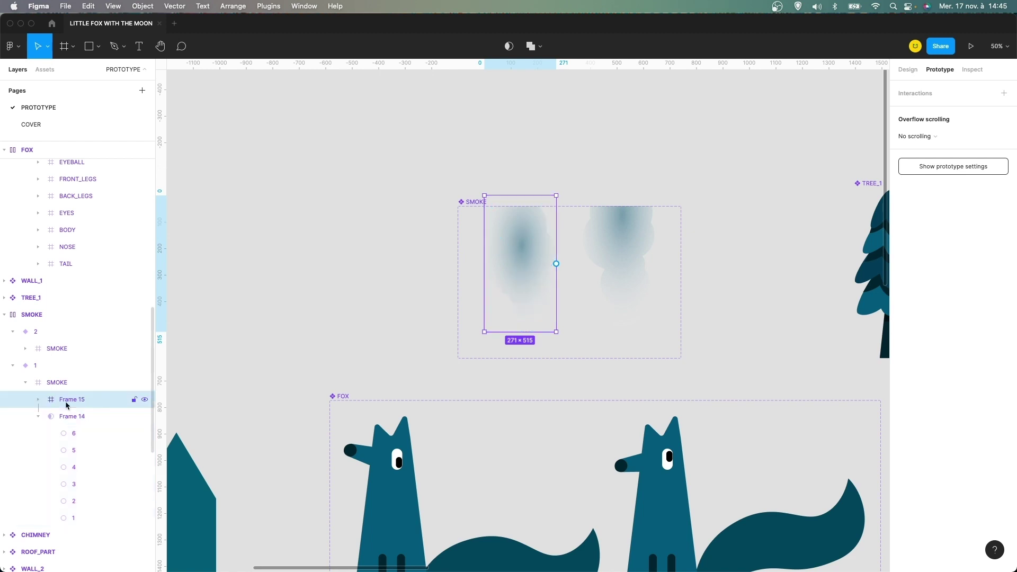
{"action": "left_click", "coordinate": [39, 417]}
{"action": "left_click", "coordinate": [39, 401]}
{"action": "left_click", "coordinate": [38, 400]}
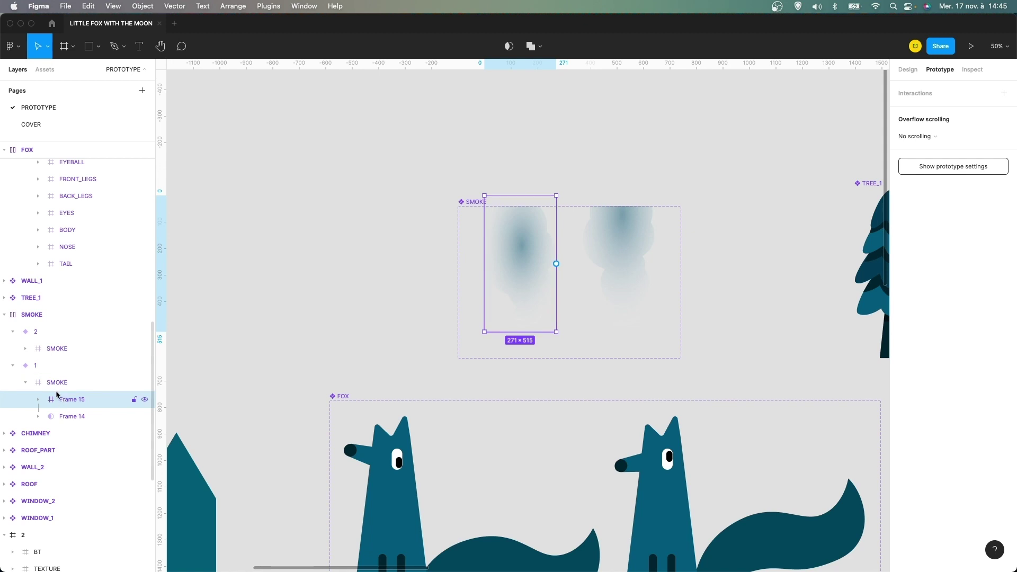
{"action": "left_click", "coordinate": [52, 384]}
{"action": "left_click", "coordinate": [917, 72]}
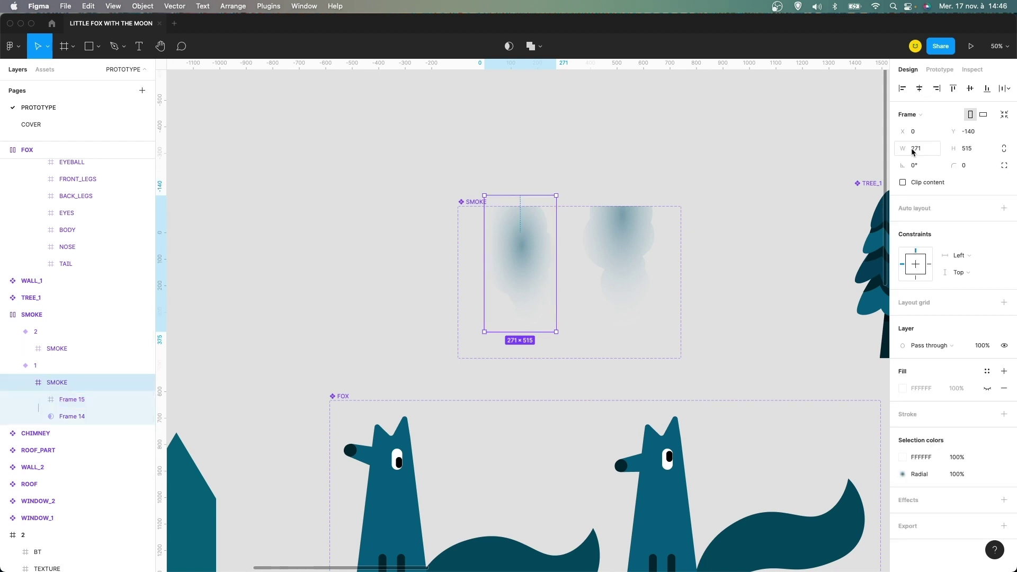
Inspect Frame 15's radial gradient stops, 2B6384 to transparent FFFFFF, then deselect it
{"action": "left_click", "coordinate": [87, 398]}
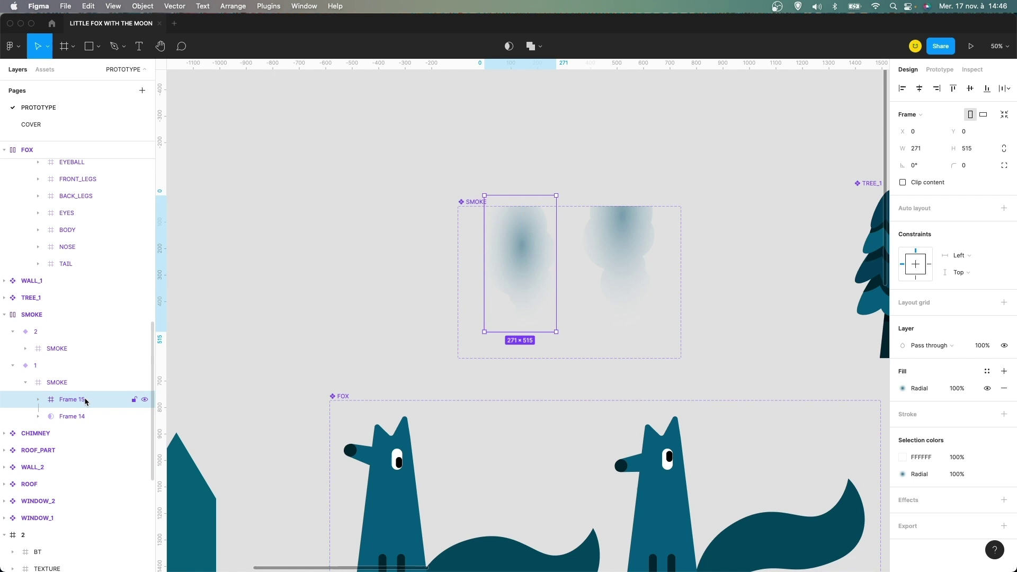
{"action": "left_click", "coordinate": [904, 390]}
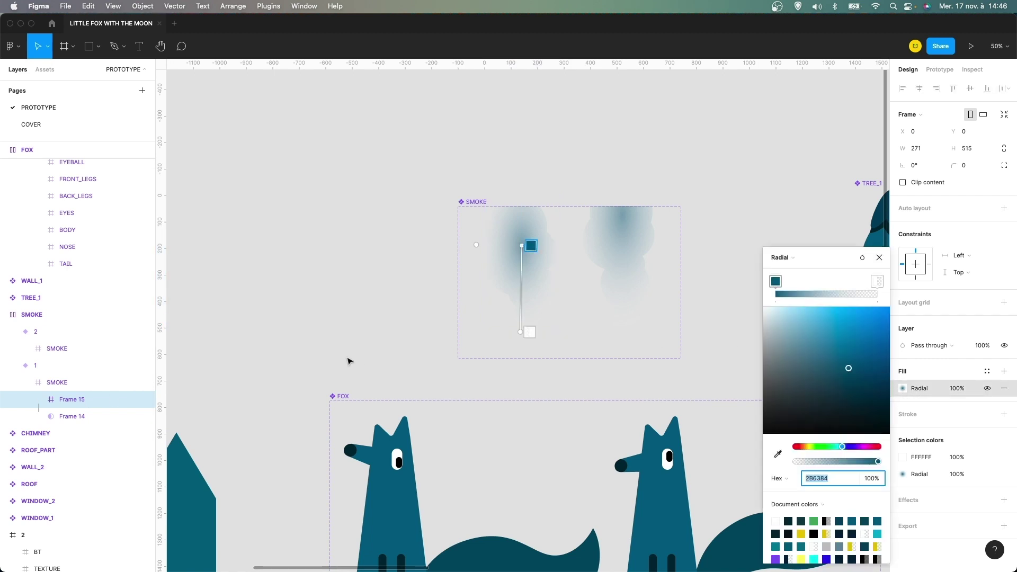
{"action": "left_click", "coordinate": [779, 284]}
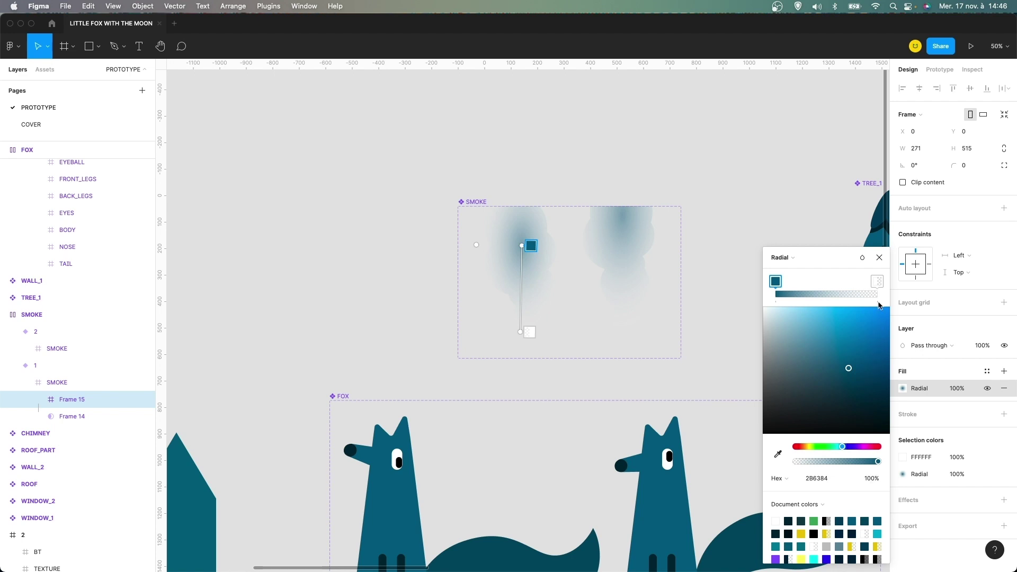
{"action": "left_click", "coordinate": [877, 284]}
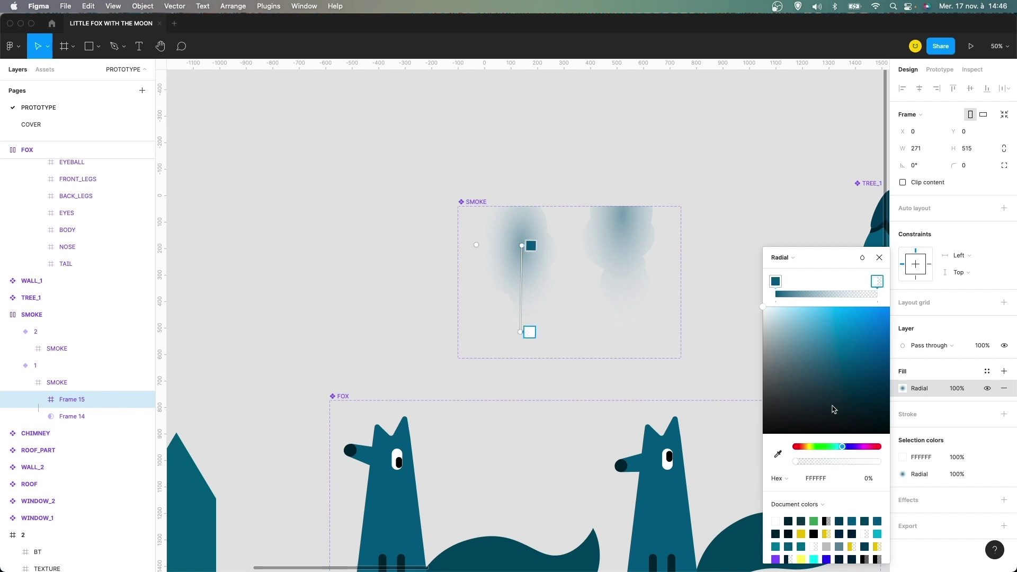
{"action": "left_click", "coordinate": [879, 257]}
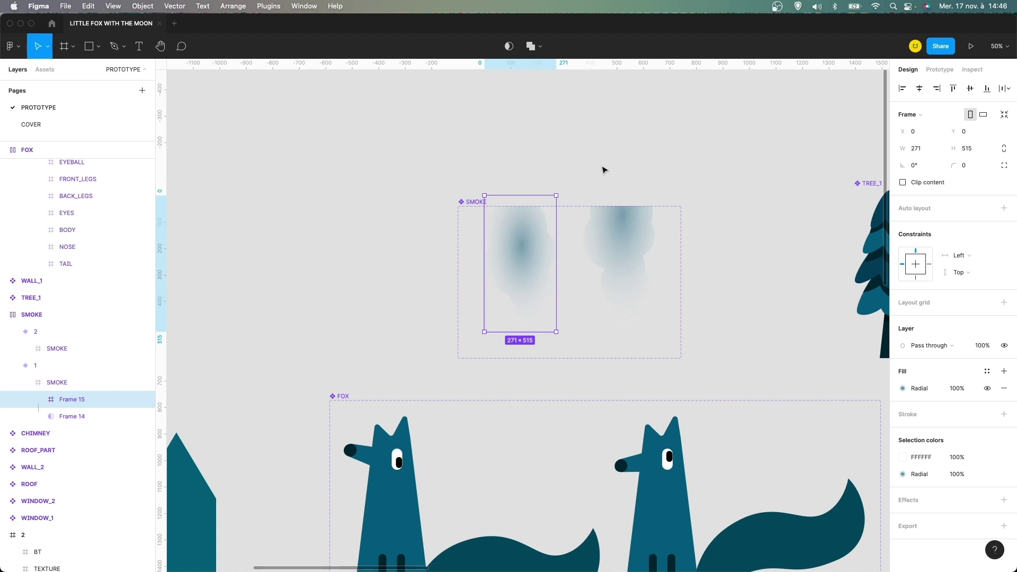
{"action": "left_click", "coordinate": [579, 166]}
{"action": "scroll", "coordinate": [577, 315], "scroll_direction": "left", "scroll_amount": 2}
{"action": "scroll", "coordinate": [577, 316], "scroll_direction": "down", "scroll_amount": 15}
{"action": "scroll", "coordinate": [577, 316], "scroll_direction": "left", "scroll_amount": 15}
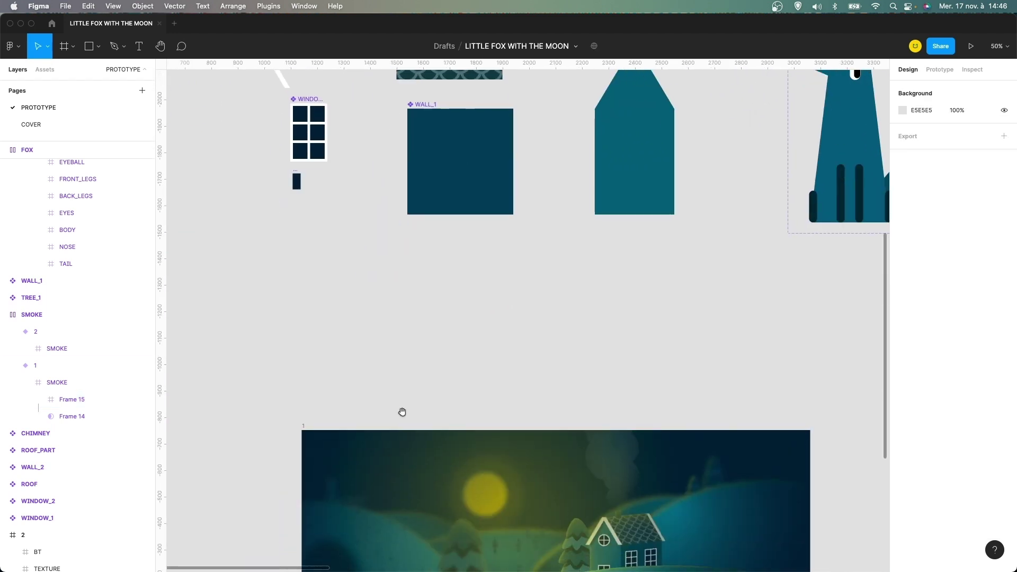
{"action": "left_click_drag", "start_coordinate": [630, 310], "coordinate": [513, 296]}
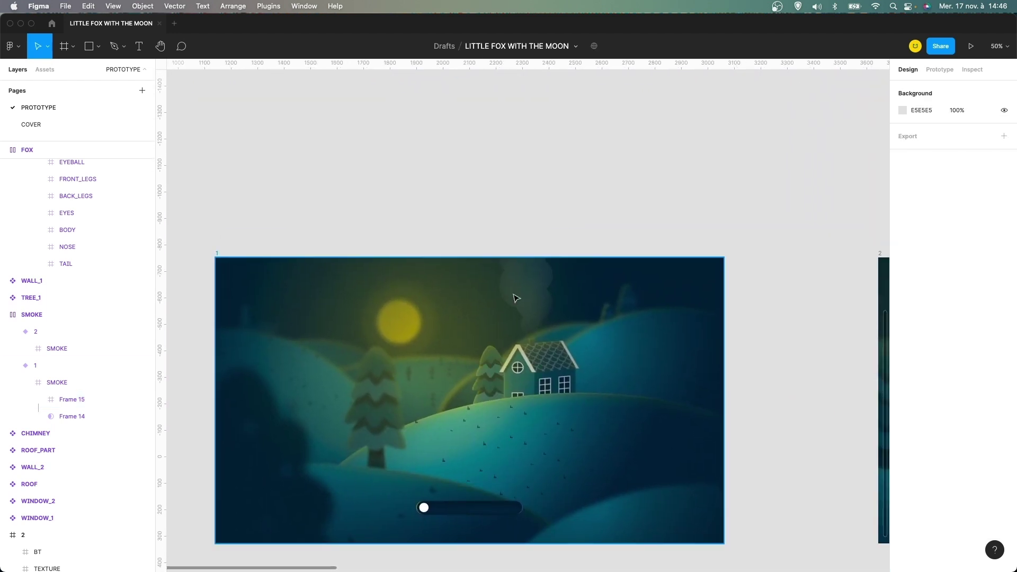
{"action": "key", "text": "shift+0"}
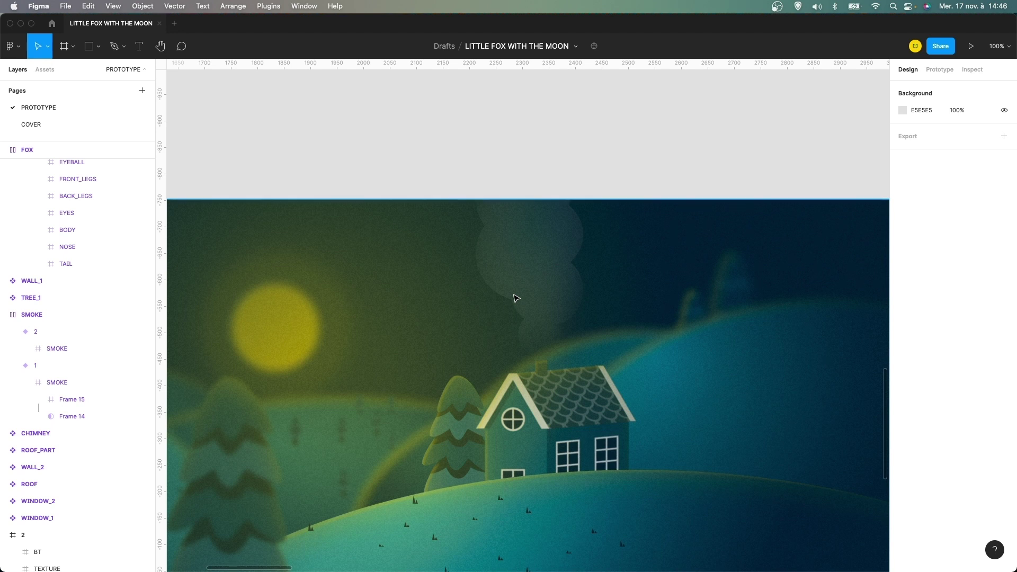
{"action": "key", "text": "minus"}
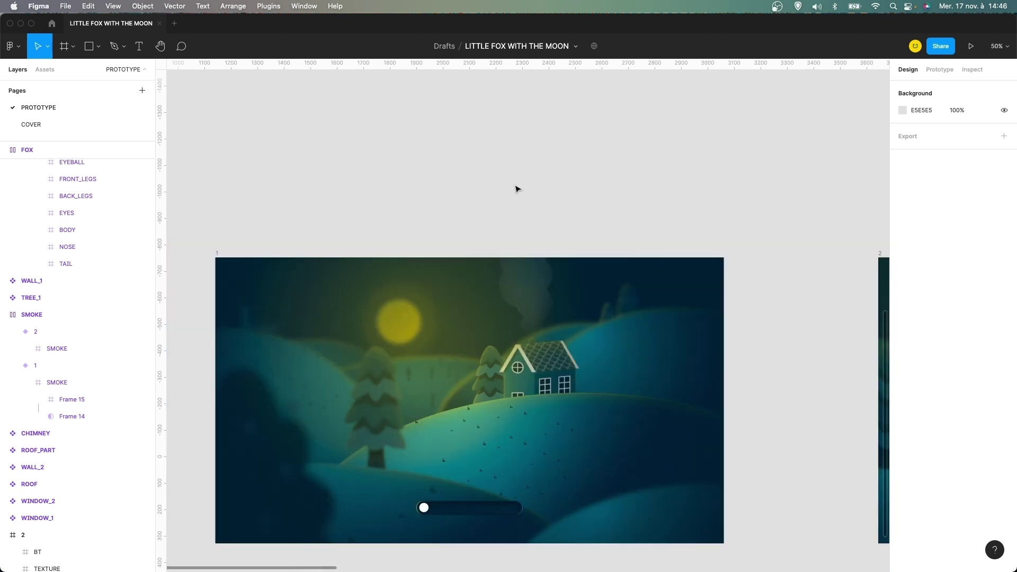
{"action": "key", "text": "minus"}
{"action": "scroll", "coordinate": [569, 273], "scroll_direction": "up", "scroll_amount": 3}
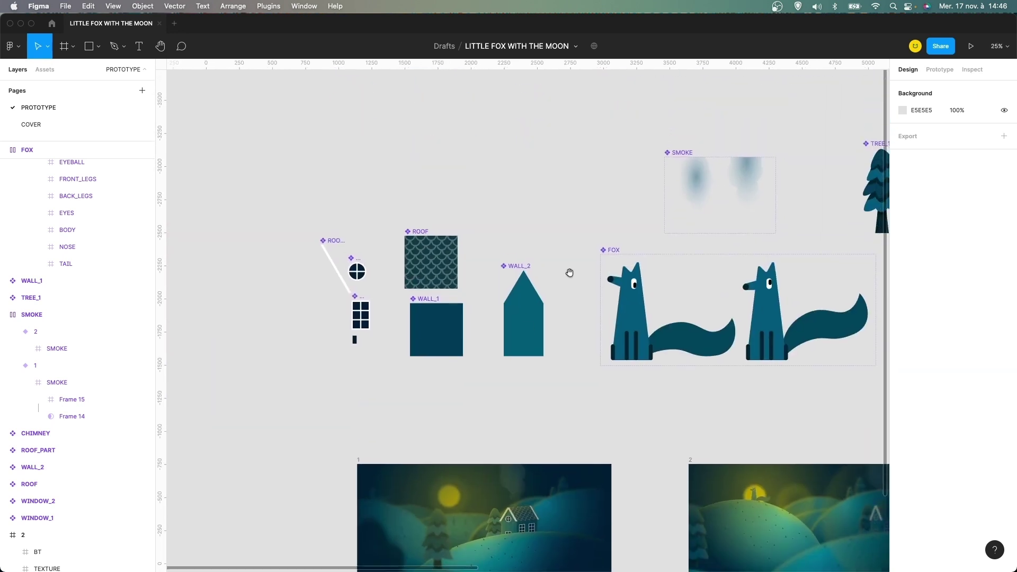
{"action": "scroll", "coordinate": [570, 273], "scroll_direction": "right", "scroll_amount": 10}
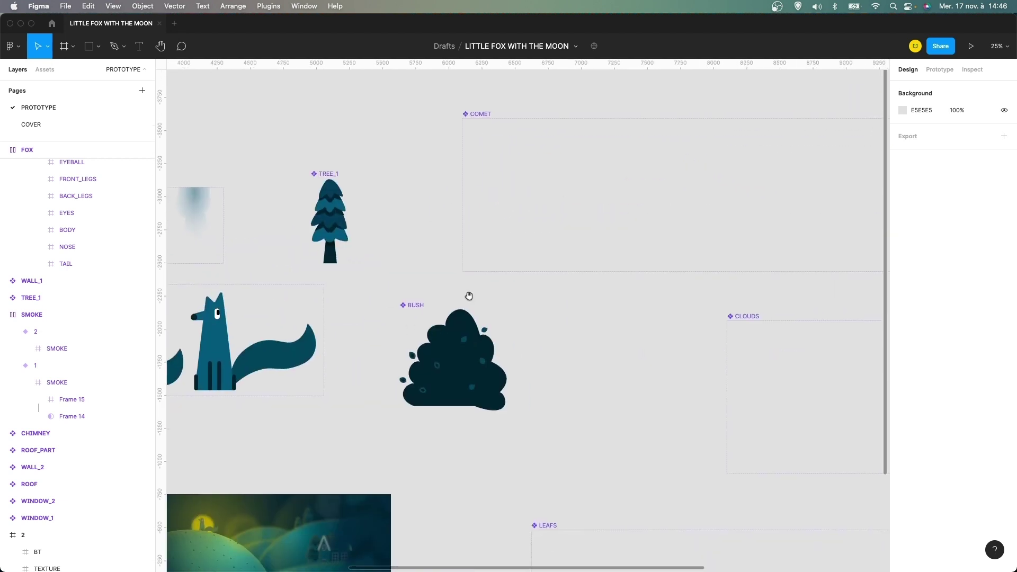
{"action": "scroll", "coordinate": [469, 296], "scroll_direction": "down", "scroll_amount": 5}
{"action": "scroll", "coordinate": [583, 273], "scroll_direction": "left", "scroll_amount": 10}
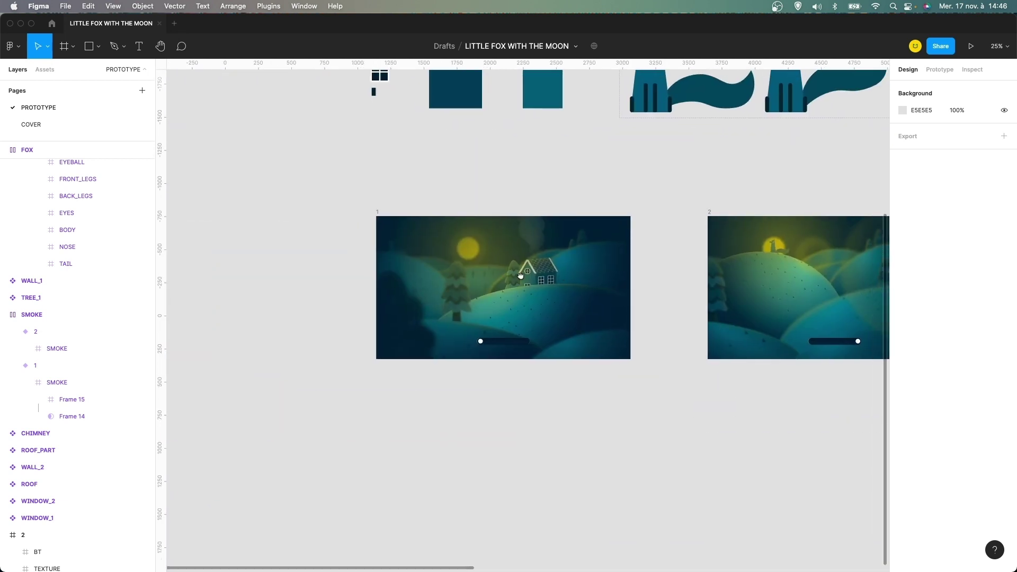
{"action": "scroll", "coordinate": [521, 275], "scroll_direction": "right", "scroll_amount": 2}
{"action": "scroll", "coordinate": [517, 297], "scroll_direction": "up", "scroll_amount": 2}
{"action": "key", "text": "plus"}
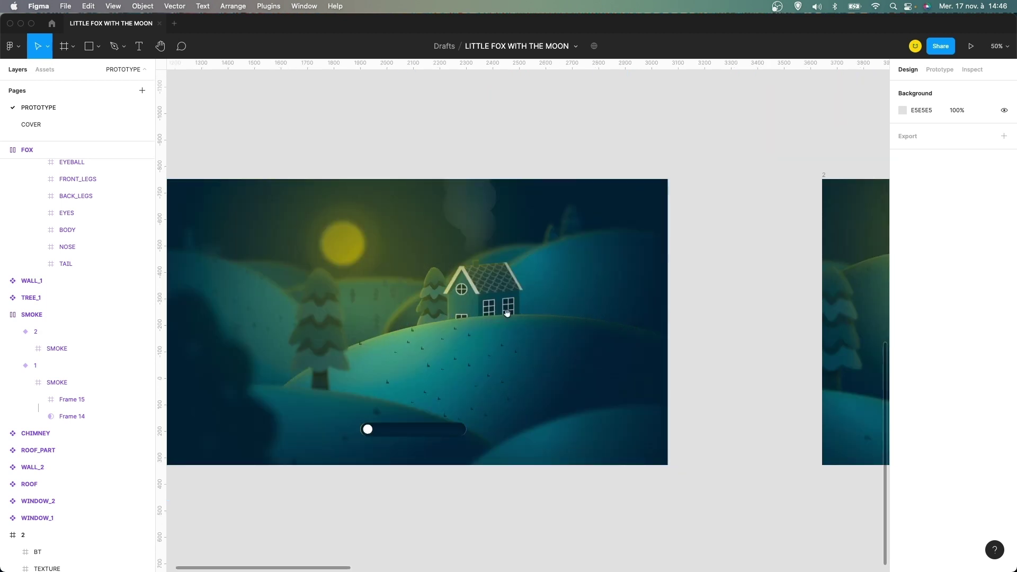
Toggle frame 1's FG foreground layer off and on twice, leaving it visible
{"action": "scroll", "coordinate": [509, 292], "scroll_direction": "down", "scroll_amount": 1}
{"action": "scroll", "coordinate": [493, 307], "scroll_direction": "left", "scroll_amount": 1}
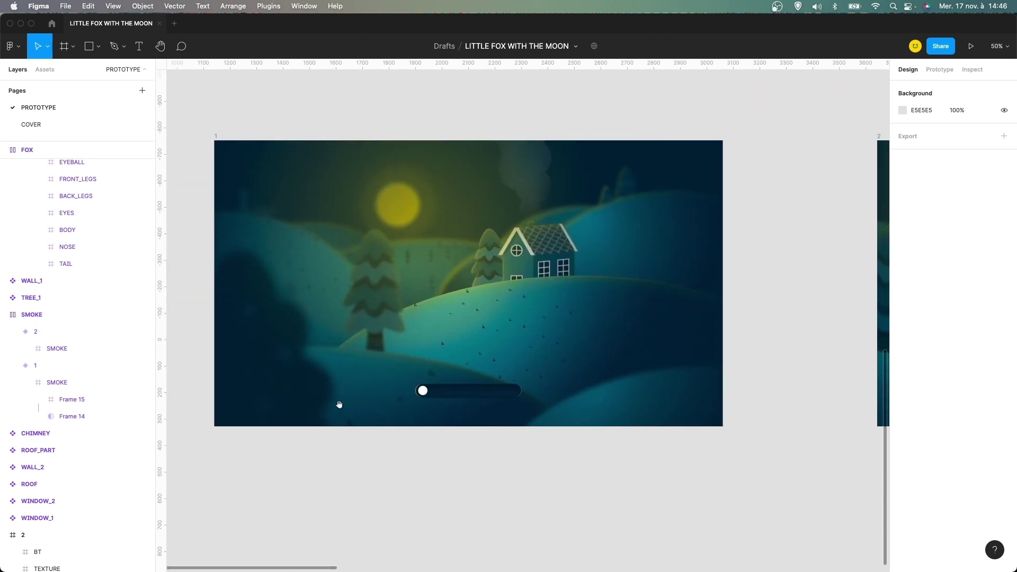
{"action": "scroll", "coordinate": [71, 382], "scroll_direction": "down", "scroll_amount": 5}
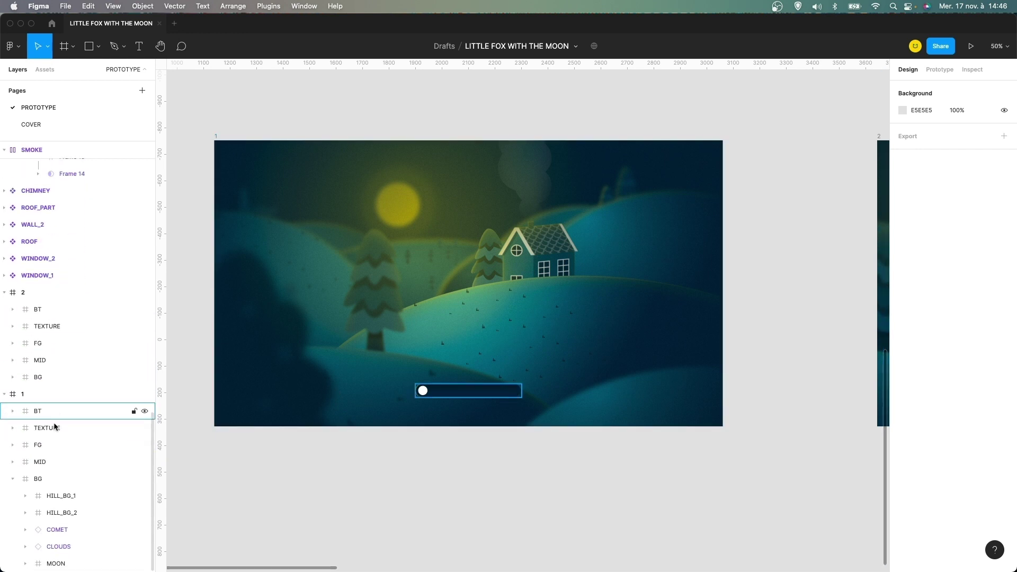
{"action": "left_click", "coordinate": [13, 479]}
{"action": "left_click", "coordinate": [51, 529]}
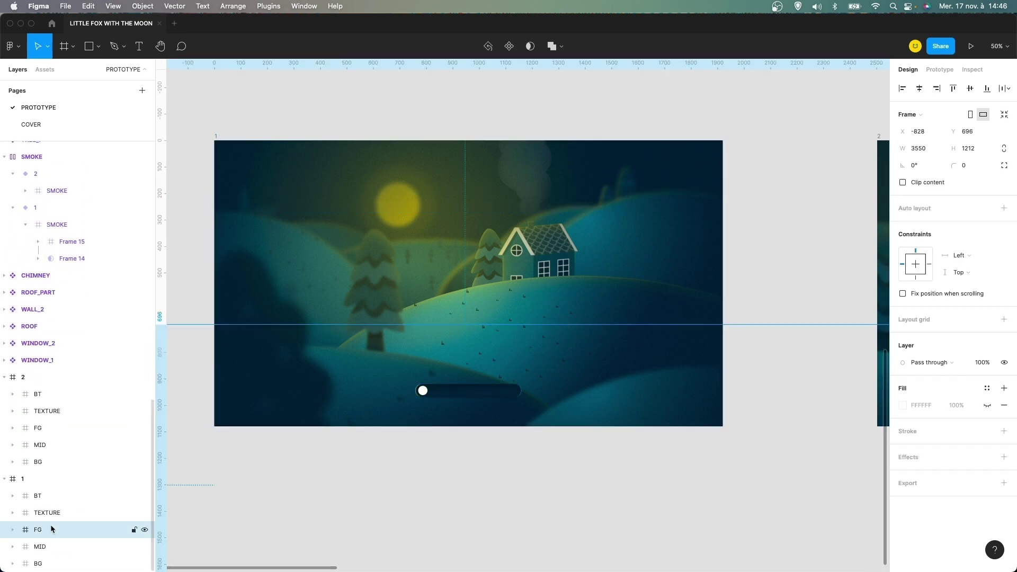
{"action": "left_click", "coordinate": [143, 530]}
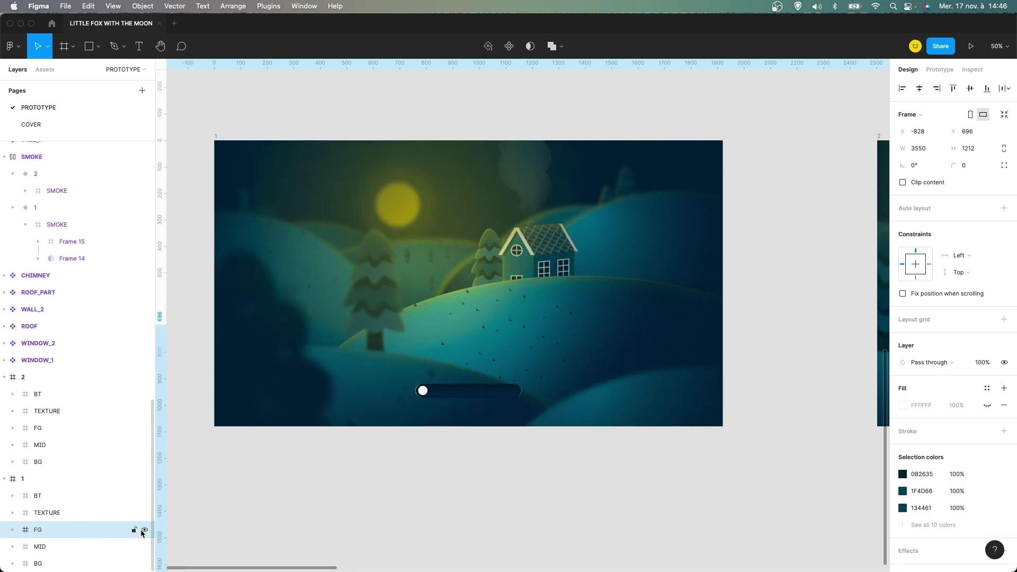
{"action": "left_click", "coordinate": [143, 530]}
{"action": "left_click", "coordinate": [144, 531]}
{"action": "left_click", "coordinate": [144, 530]}
{"action": "left_click", "coordinate": [144, 530]}
Toggle frame 2's FG foreground layer off and on twice, leaving it visible
{"action": "scroll", "coordinate": [533, 219], "scroll_direction": "right", "scroll_amount": 2}
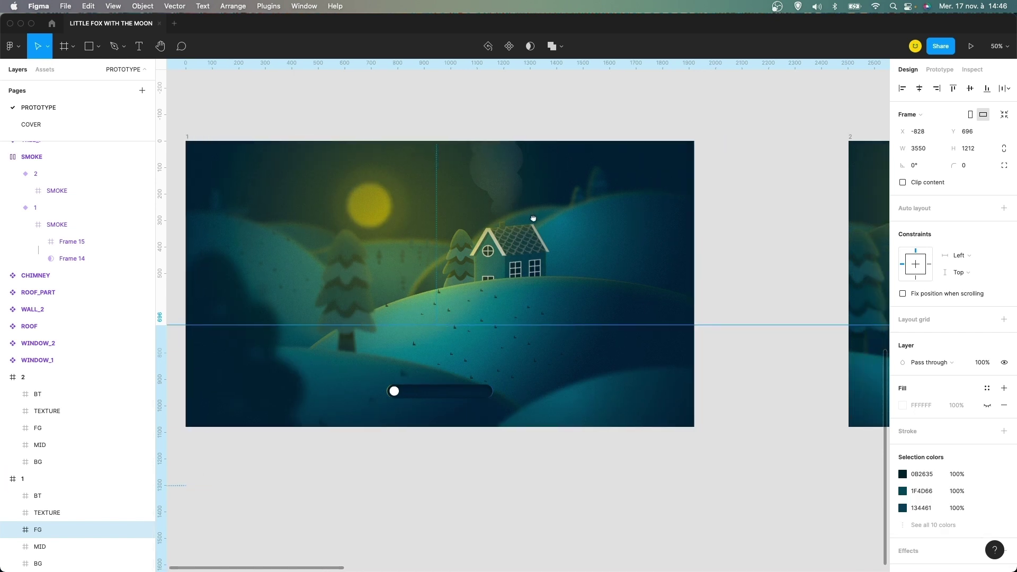
{"action": "scroll", "coordinate": [581, 347], "scroll_direction": "right", "scroll_amount": 15}
{"action": "scroll", "coordinate": [581, 347], "scroll_direction": "down", "scroll_amount": 2}
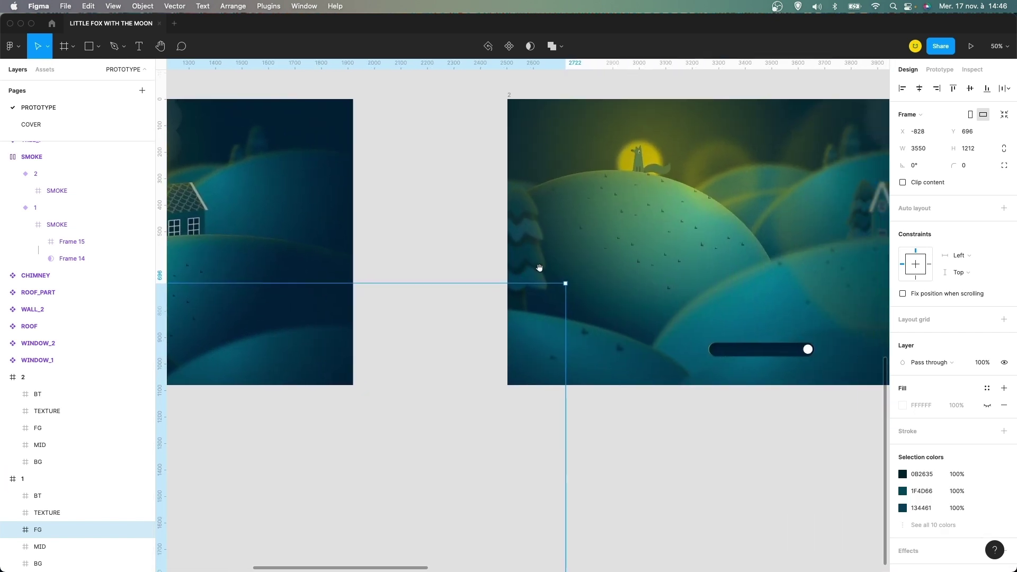
{"action": "scroll", "coordinate": [568, 271], "scroll_direction": "right", "scroll_amount": 5}
{"action": "scroll", "coordinate": [465, 257], "scroll_direction": "up", "scroll_amount": 2}
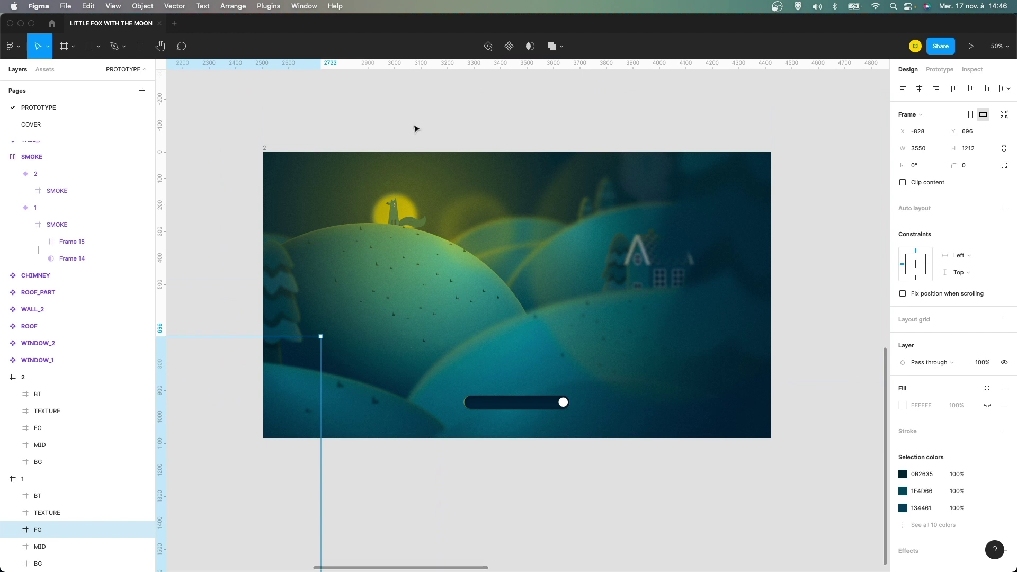
{"action": "left_click", "coordinate": [416, 127]}
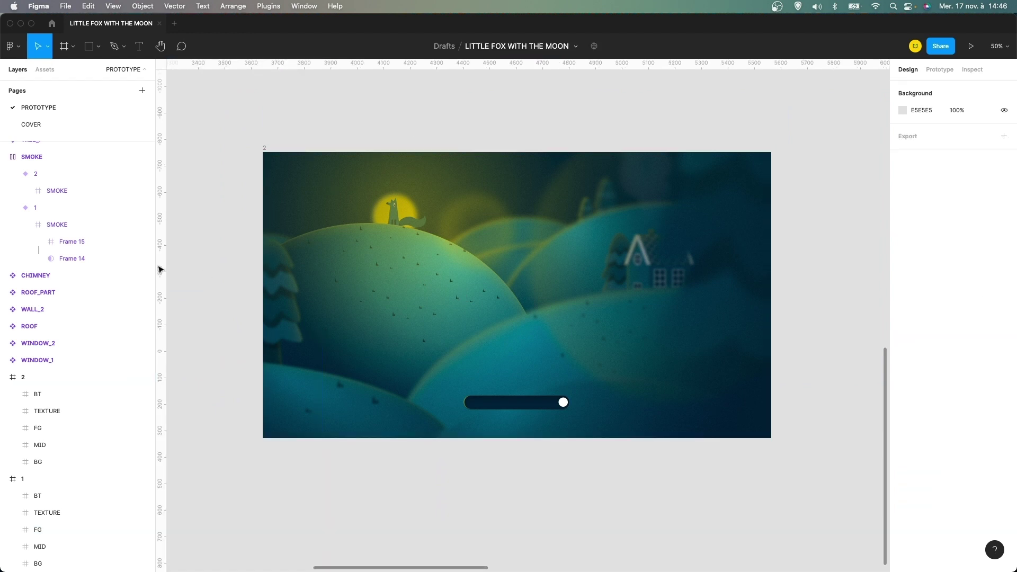
{"action": "left_click", "coordinate": [38, 428]}
{"action": "left_click", "coordinate": [142, 428]}
{"action": "left_click", "coordinate": [142, 428]}
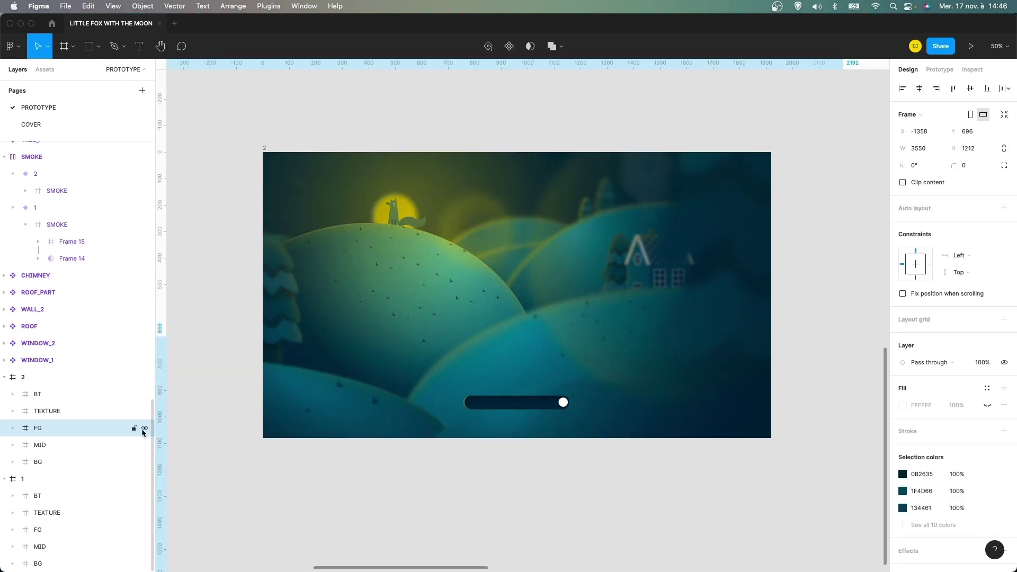
{"action": "left_click", "coordinate": [142, 428]}
{"action": "left_click", "coordinate": [142, 428]}
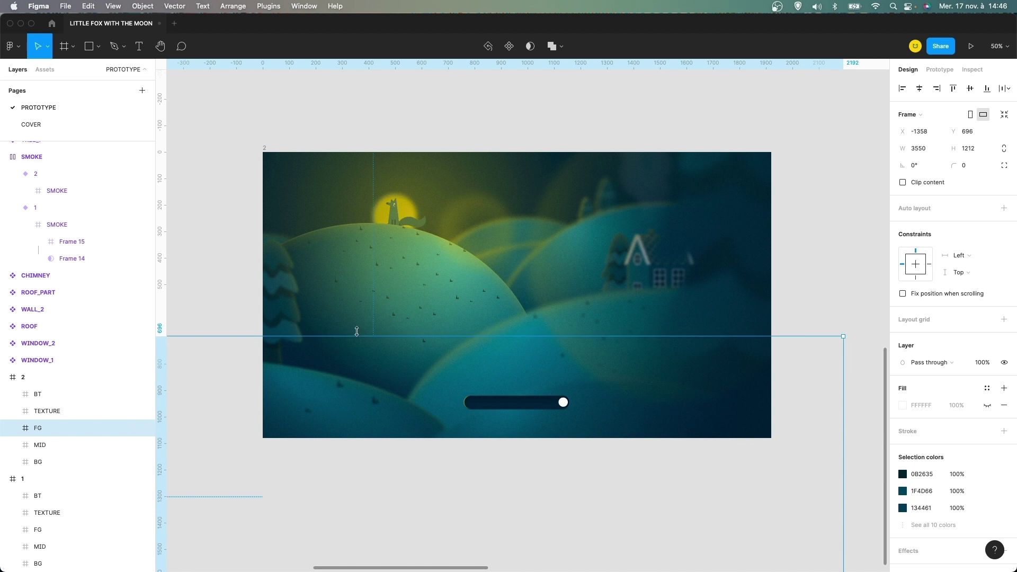
Toggle frame 2's MID layer off and on twice, leaving it visible
{"action": "left_click", "coordinate": [90, 444]}
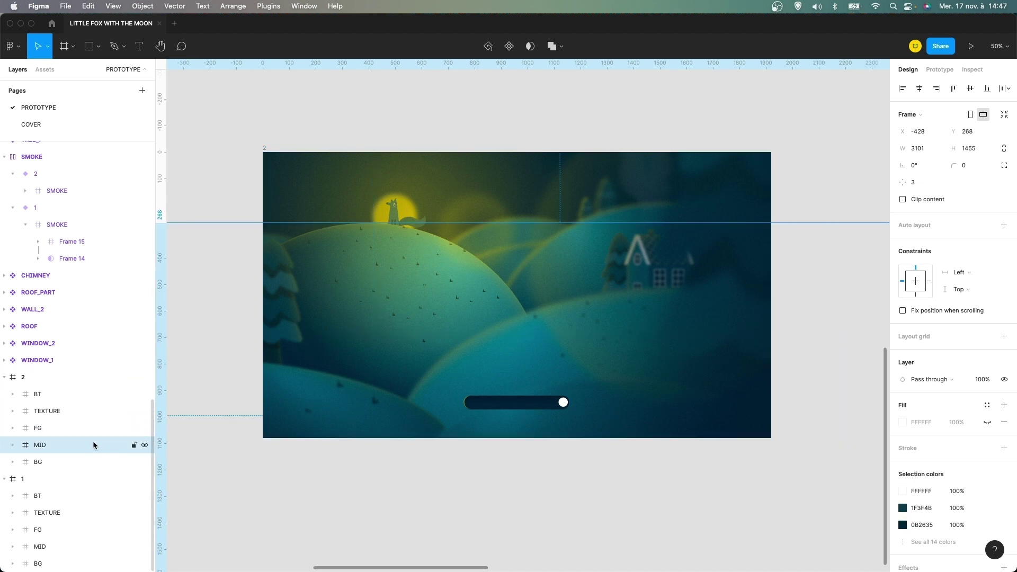
{"action": "left_click", "coordinate": [142, 446]}
{"action": "left_click", "coordinate": [143, 446]}
{"action": "left_click", "coordinate": [143, 447]}
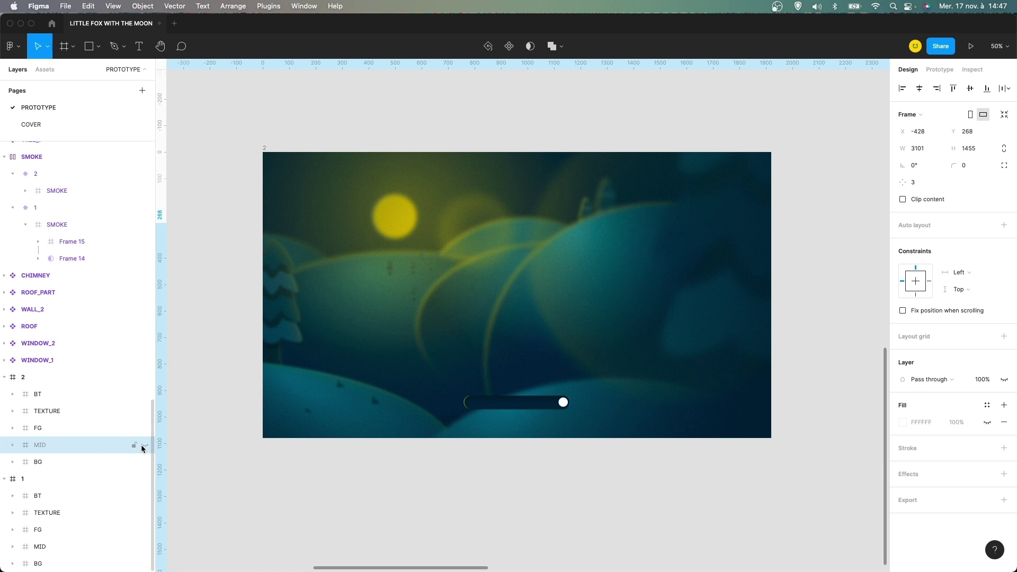
{"action": "left_click", "coordinate": [143, 447]}
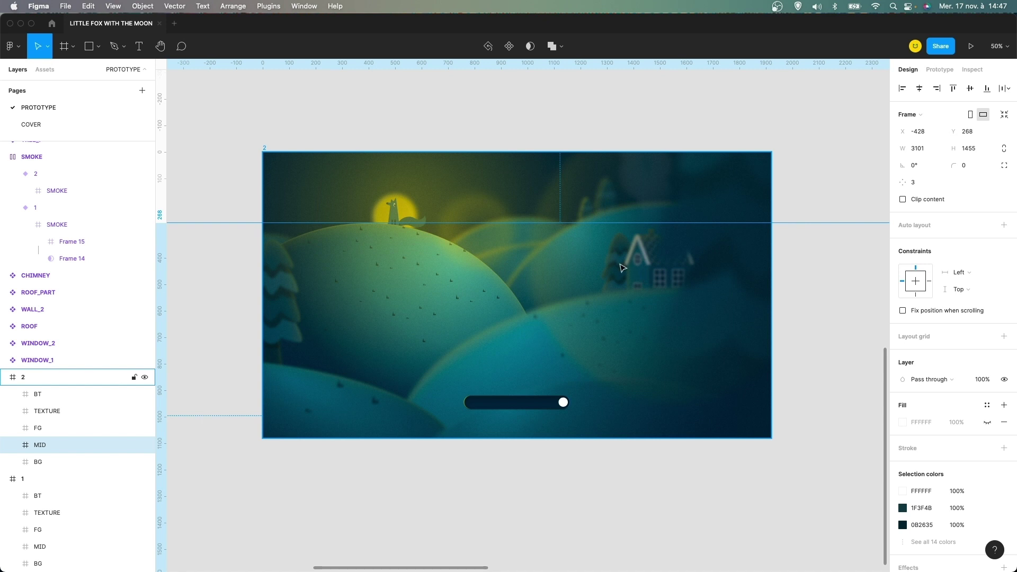
Pan the canvas to show frames 1 and 2 side by side
{"action": "scroll", "coordinate": [622, 267], "scroll_direction": "left", "scroll_amount": 10}
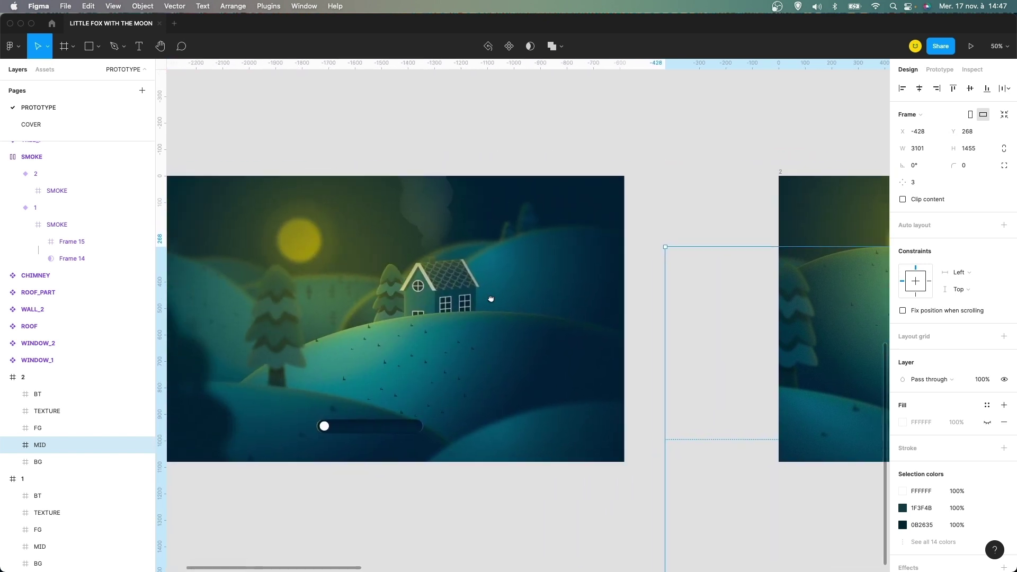
{"action": "scroll", "coordinate": [490, 299], "scroll_direction": "left", "scroll_amount": 2}
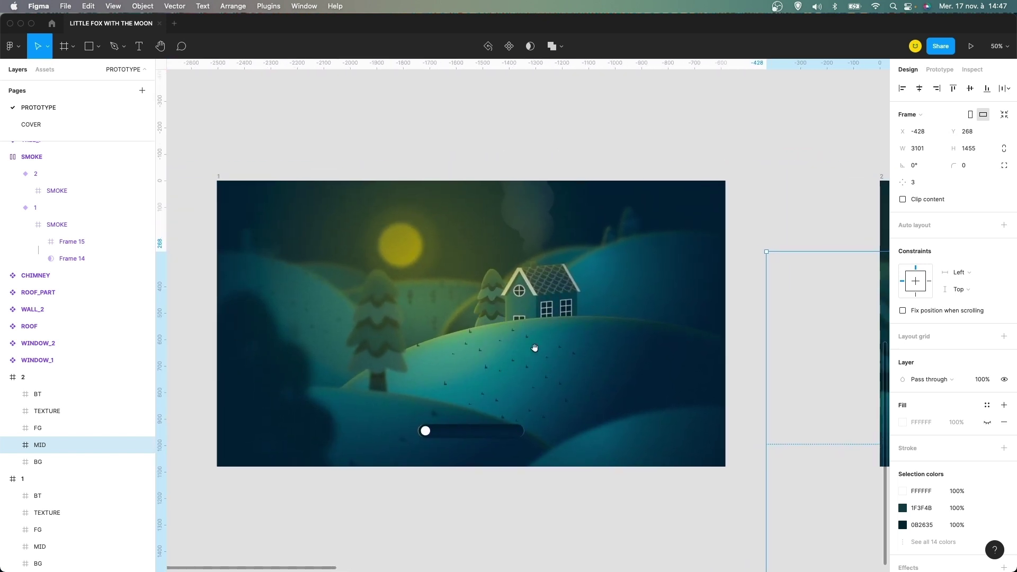
{"action": "left_click_drag", "start_coordinate": [752, 302], "coordinate": [586, 286]}
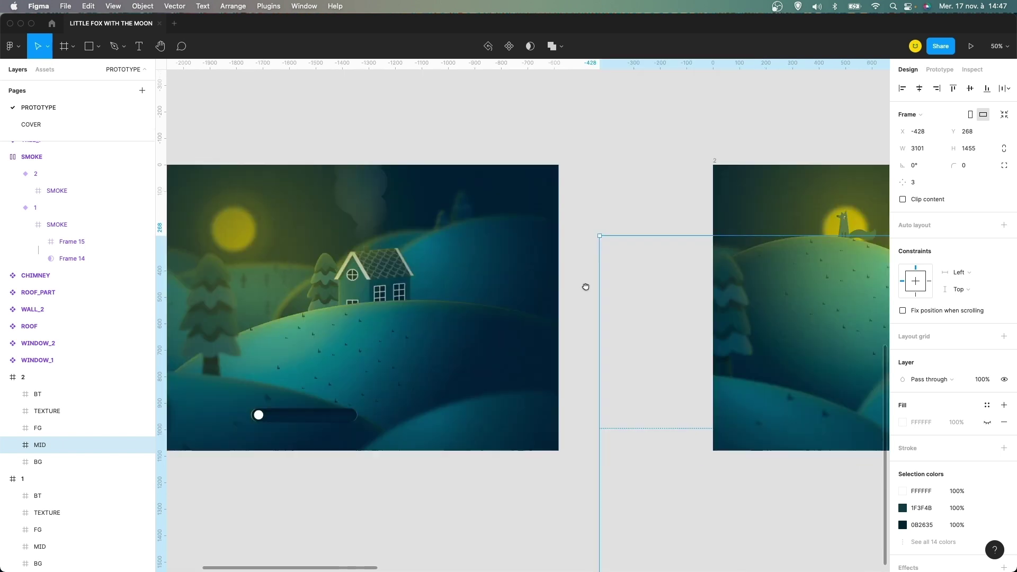
{"action": "scroll", "coordinate": [586, 287], "scroll_direction": "right", "scroll_amount": 4}
{"action": "left_click", "coordinate": [122, 464]}
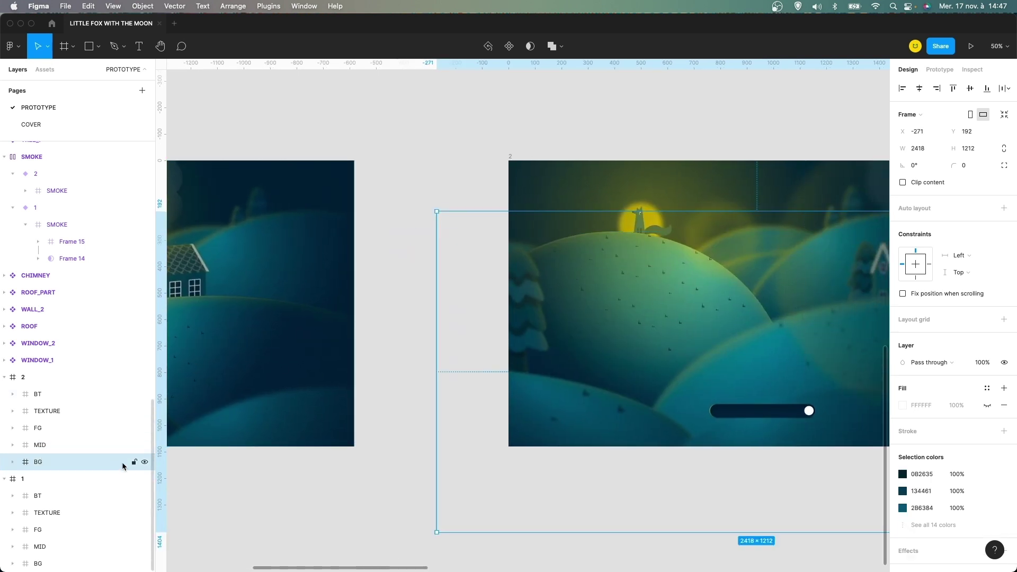
{"action": "scroll", "coordinate": [464, 257], "scroll_direction": "right", "scroll_amount": 2}
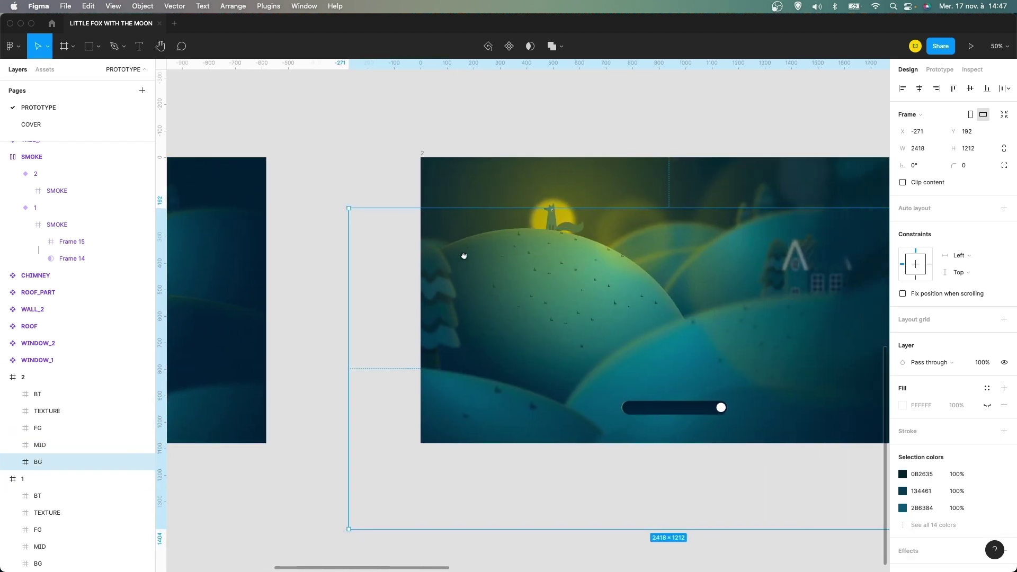
{"action": "left_click", "coordinate": [144, 463]}
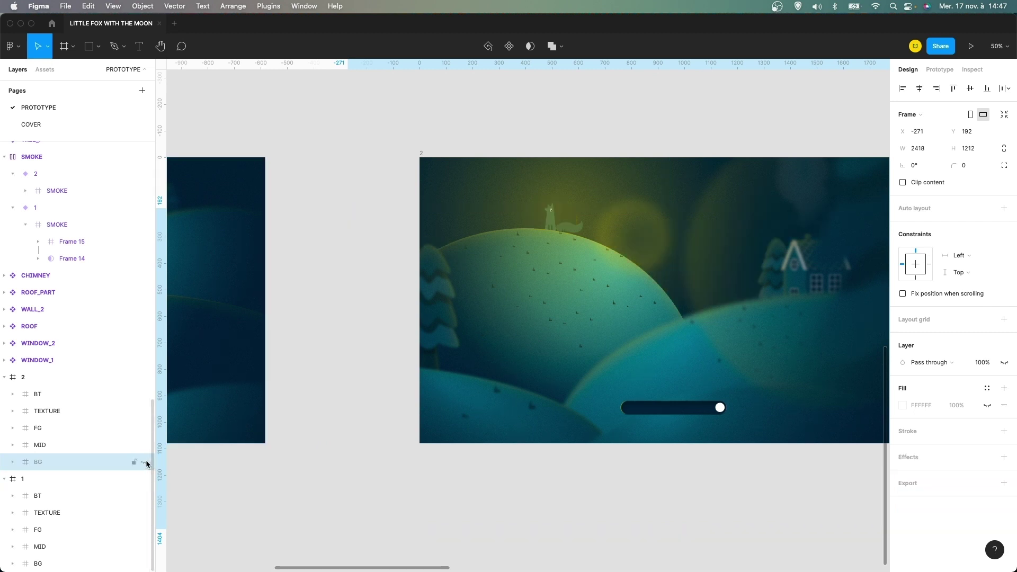
{"action": "left_click", "coordinate": [145, 463]}
{"action": "left_click", "coordinate": [145, 463]}
{"action": "left_click", "coordinate": [145, 463]}
{"action": "scroll", "coordinate": [522, 278], "scroll_direction": "right", "scroll_amount": 1}
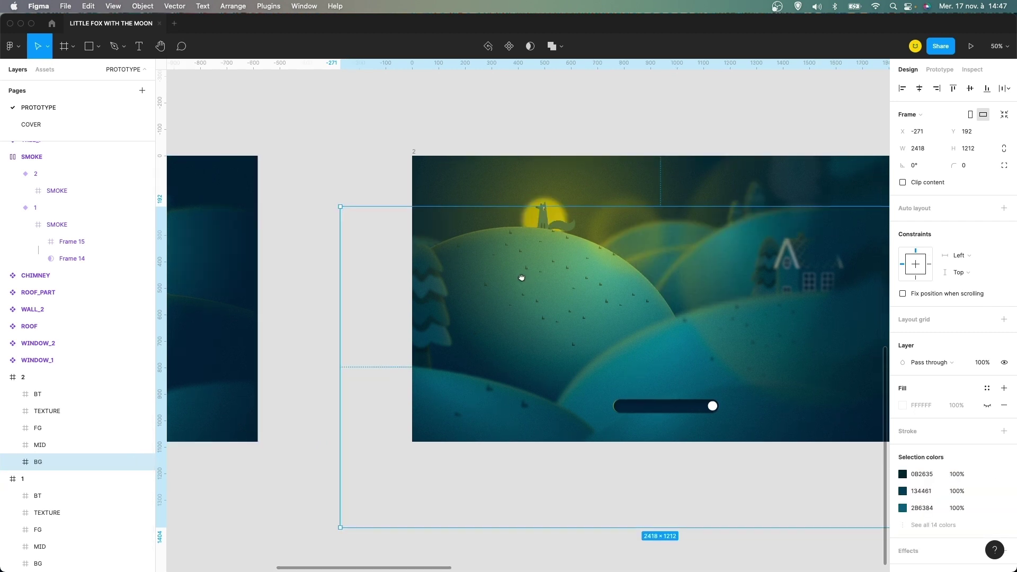
{"action": "scroll", "coordinate": [521, 278], "scroll_direction": "right", "scroll_amount": 3}
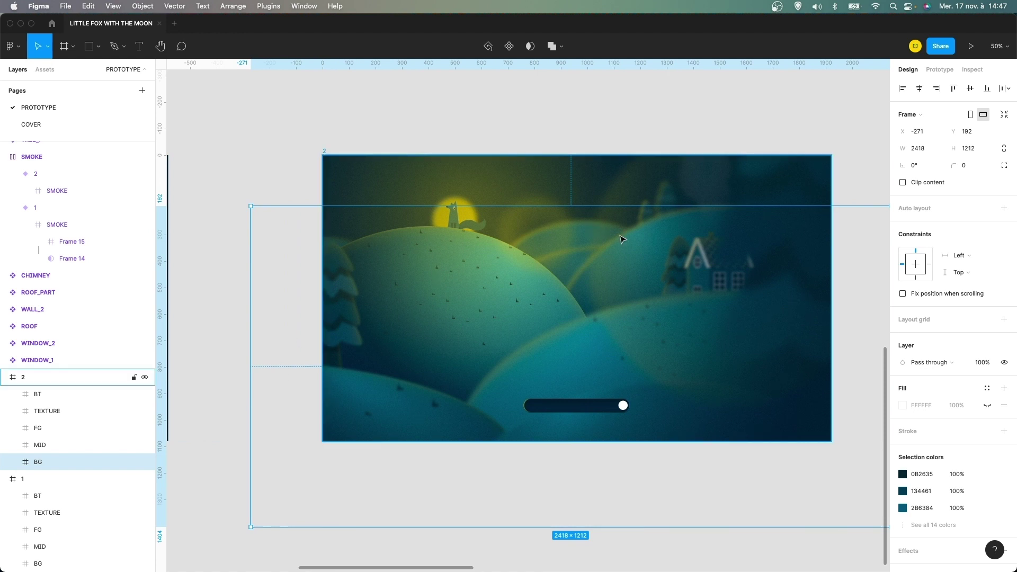
{"action": "scroll", "coordinate": [389, 256], "scroll_direction": "left", "scroll_amount": 12}
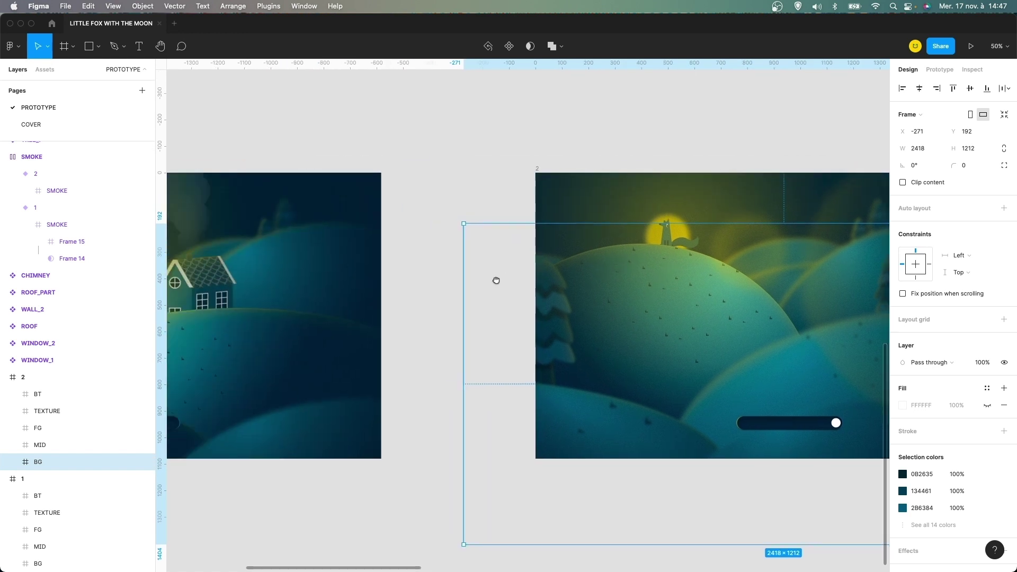
{"action": "scroll", "coordinate": [594, 290], "scroll_direction": "left", "scroll_amount": 2}
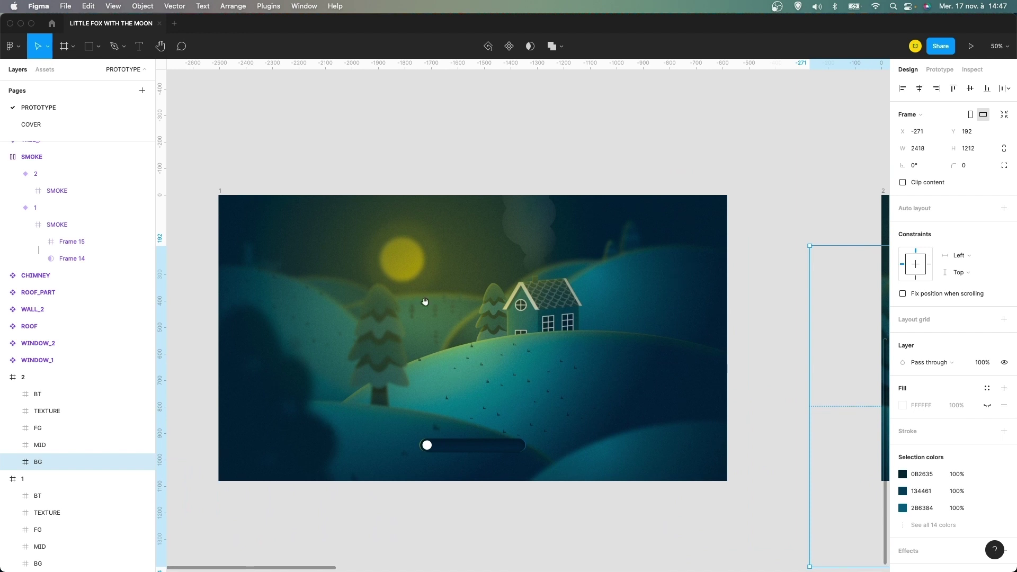
{"action": "scroll", "coordinate": [550, 327], "scroll_direction": "right", "scroll_amount": 2}
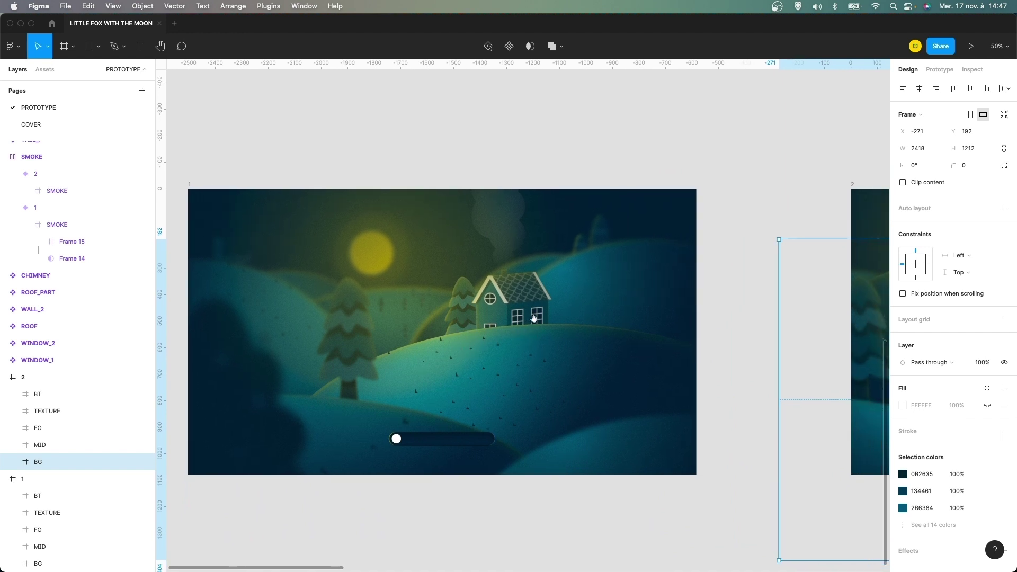
{"action": "scroll", "coordinate": [448, 288], "scroll_direction": "down", "scroll_amount": 1}
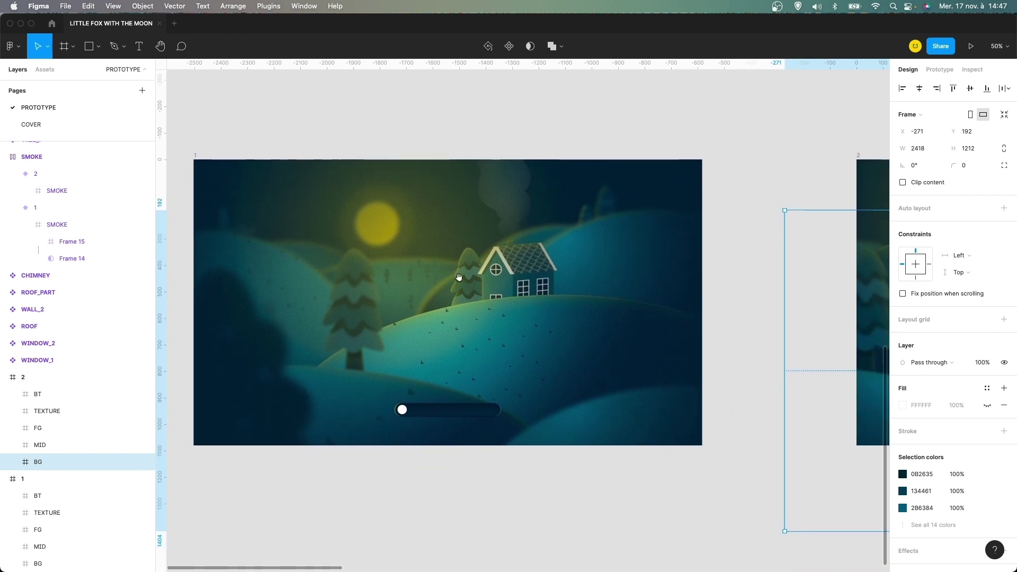
{"action": "left_click", "coordinate": [504, 278]}
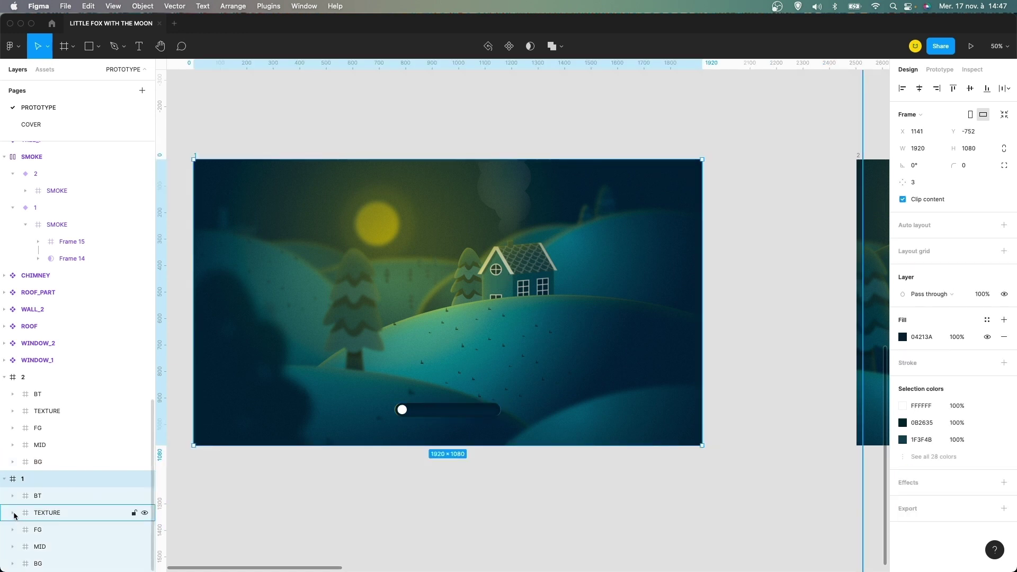
{"action": "left_click", "coordinate": [13, 546]}
{"action": "scroll", "coordinate": [37, 529], "scroll_direction": "down", "scroll_amount": 3}
{"action": "scroll", "coordinate": [53, 517], "scroll_direction": "down", "scroll_amount": 2}
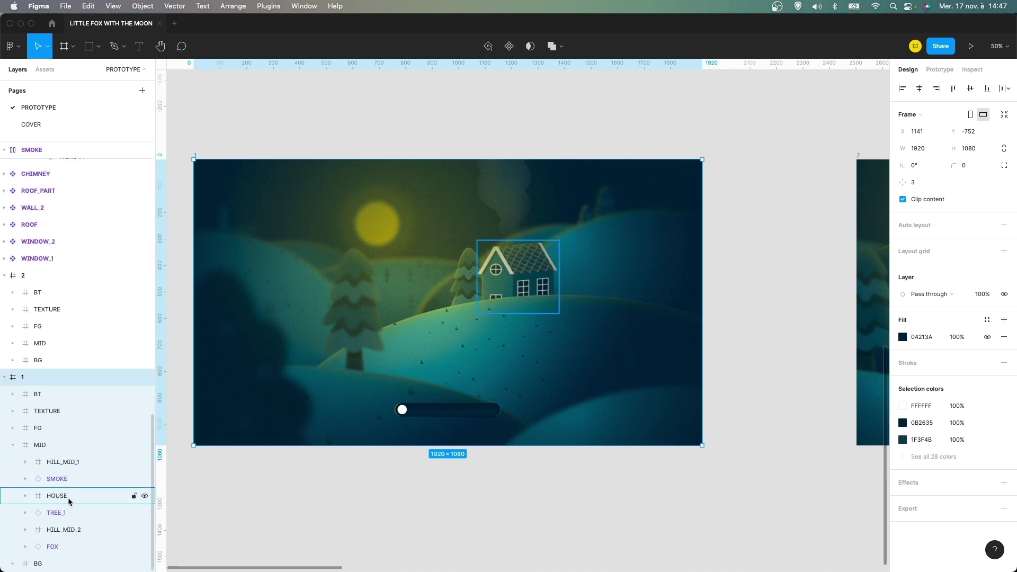
{"action": "left_click", "coordinate": [66, 499]}
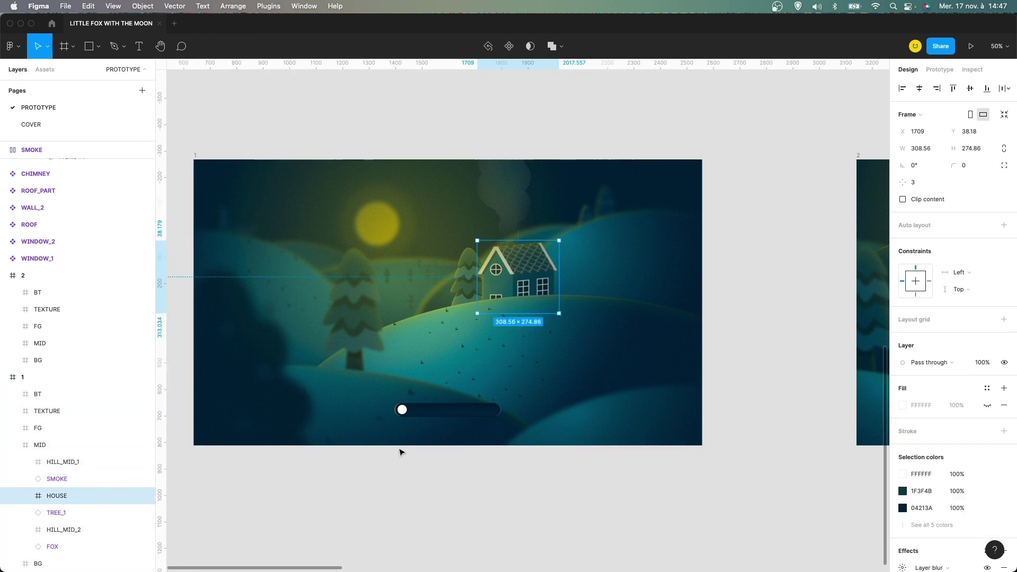
{"action": "scroll", "coordinate": [920, 433], "scroll_direction": "down", "scroll_amount": 3}
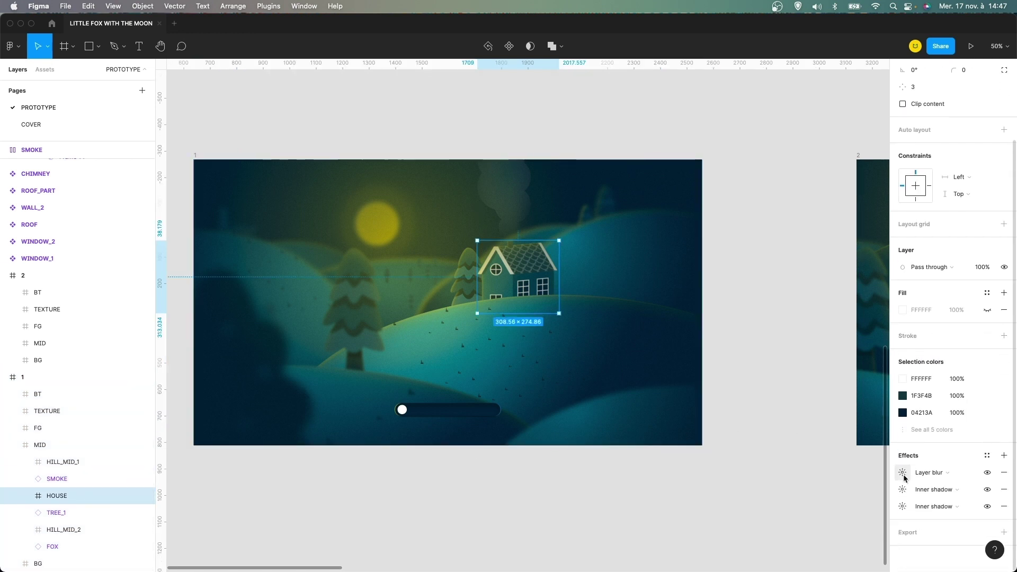
{"action": "left_click", "coordinate": [903, 473]}
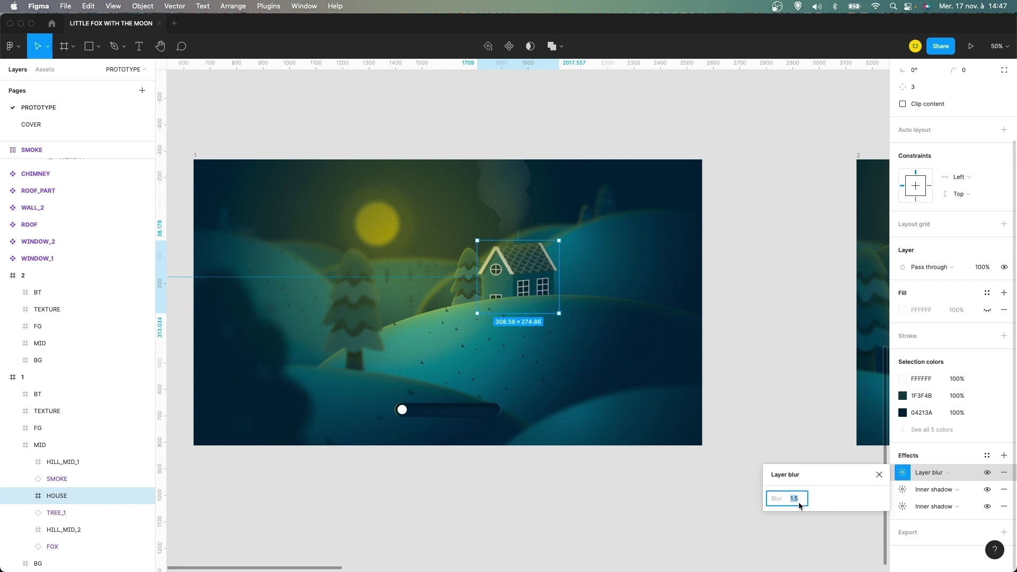
{"action": "left_click", "coordinate": [879, 475]}
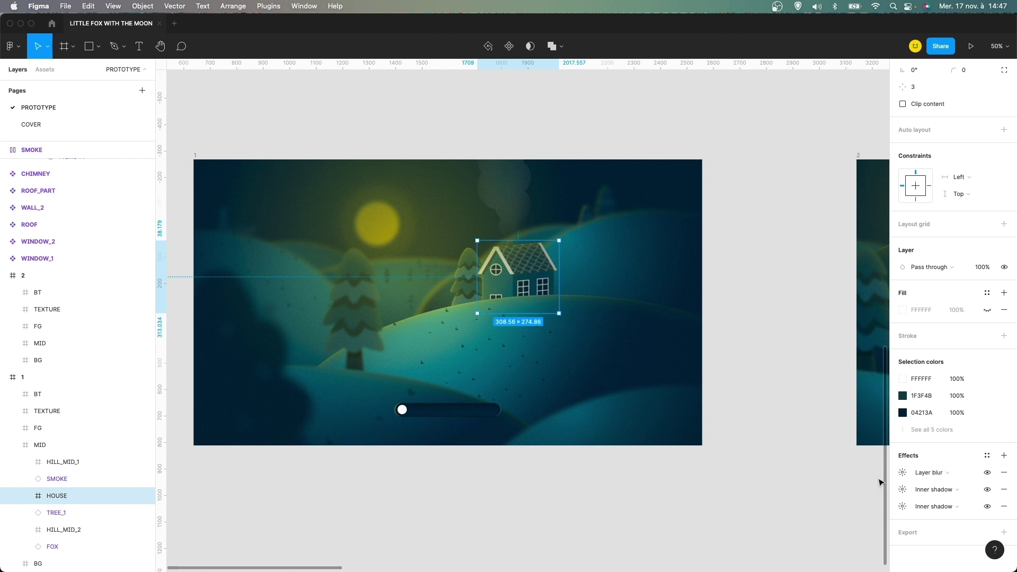
{"action": "scroll", "coordinate": [613, 302], "scroll_direction": "right", "scroll_amount": 10}
{"action": "scroll", "coordinate": [537, 293], "scroll_direction": "right", "scroll_amount": 2}
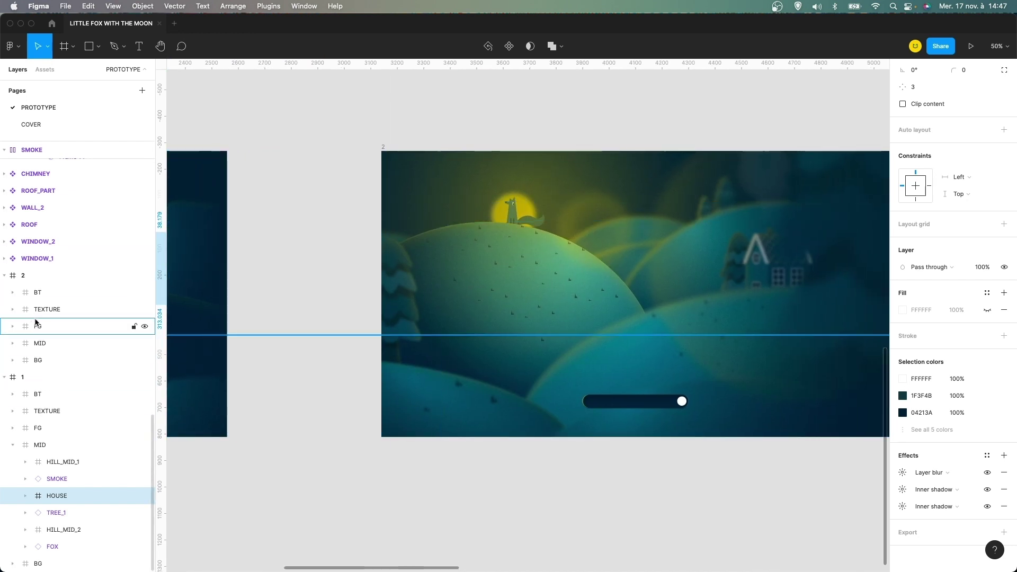
{"action": "left_click", "coordinate": [17, 342]}
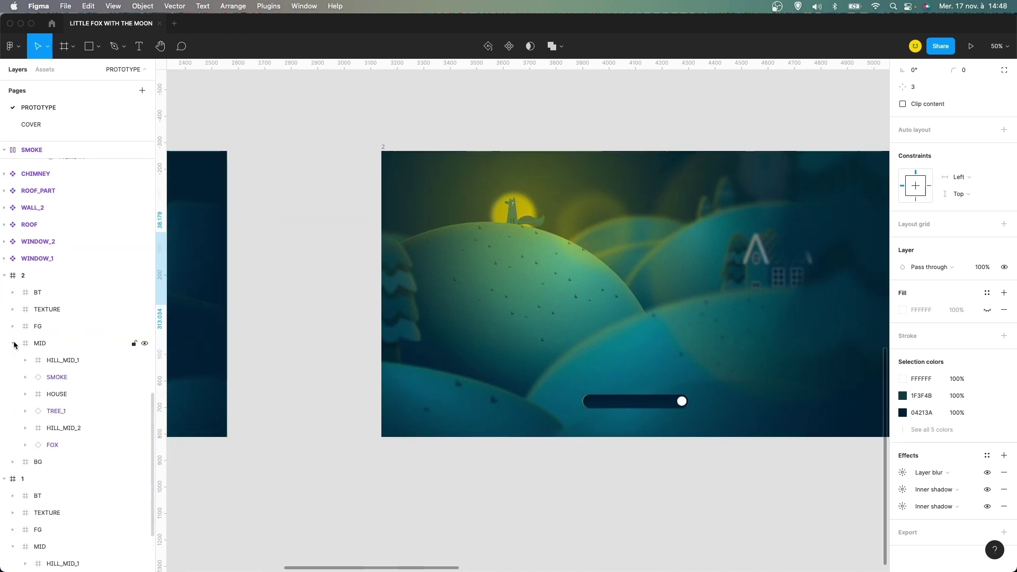
{"action": "left_click", "coordinate": [63, 394]}
{"action": "left_click_drag", "start_coordinate": [657, 214], "coordinate": [531, 201]}
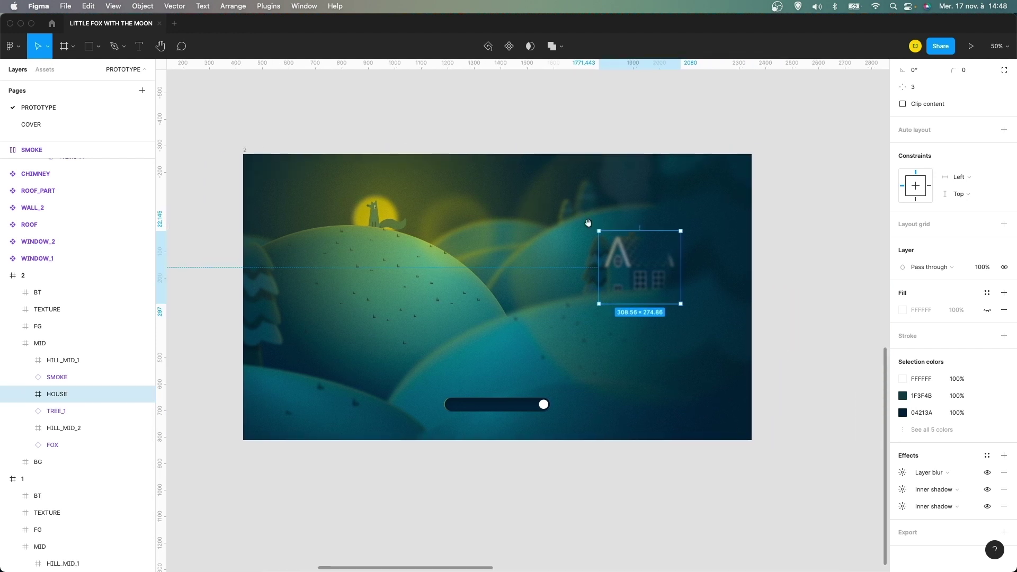
{"action": "left_click", "coordinate": [902, 472]}
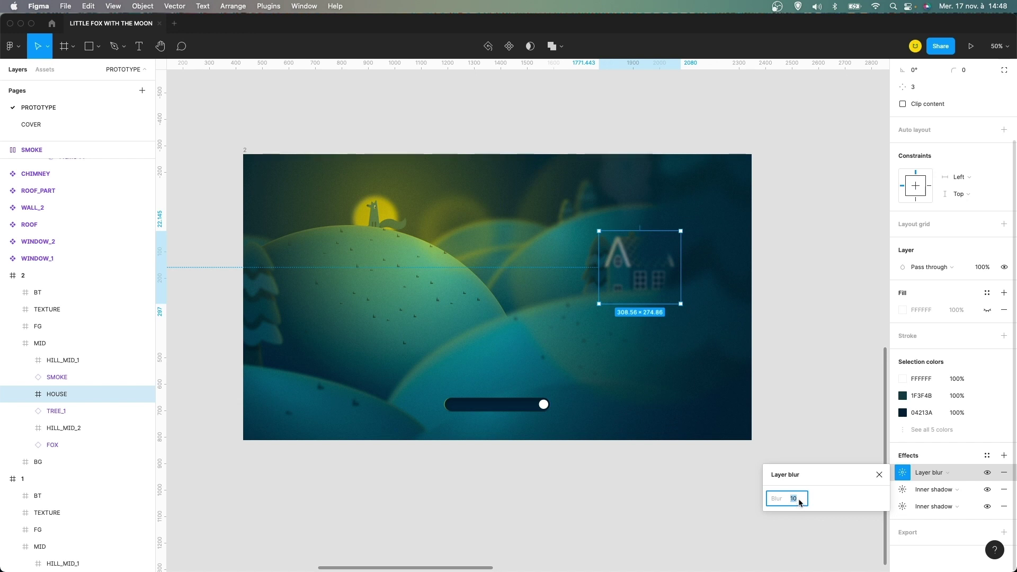
{"action": "left_click", "coordinate": [879, 476]}
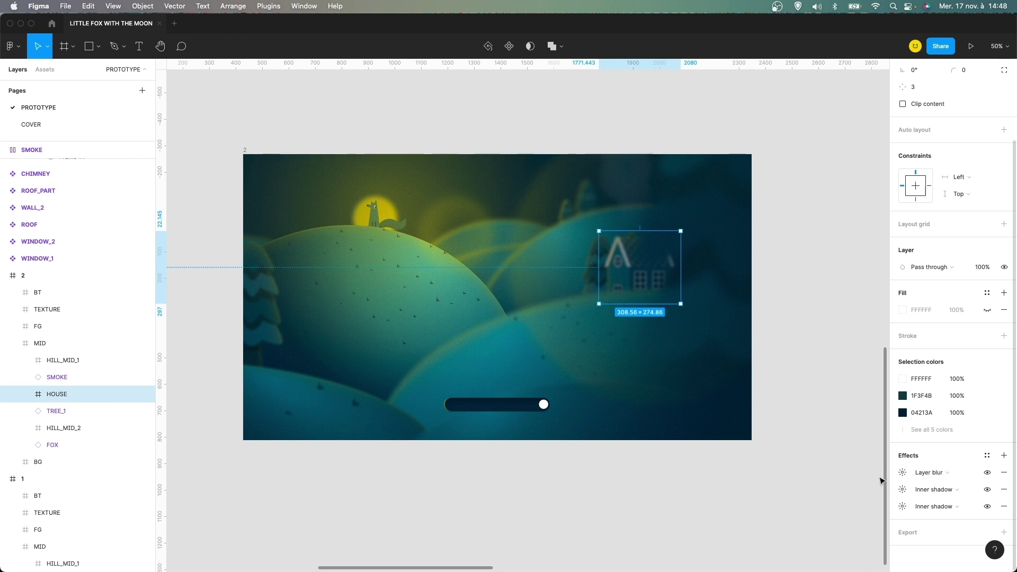
{"action": "left_click", "coordinate": [811, 411]}
{"action": "left_click_drag", "start_coordinate": [377, 211], "coordinate": [404, 218]}
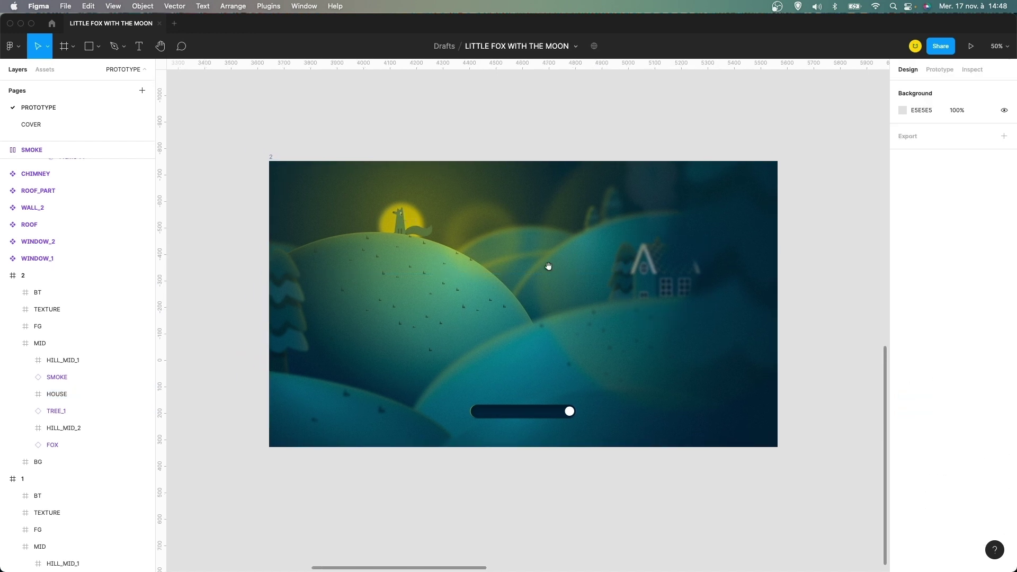
{"action": "left_click_drag", "start_coordinate": [470, 246], "coordinate": [504, 254]}
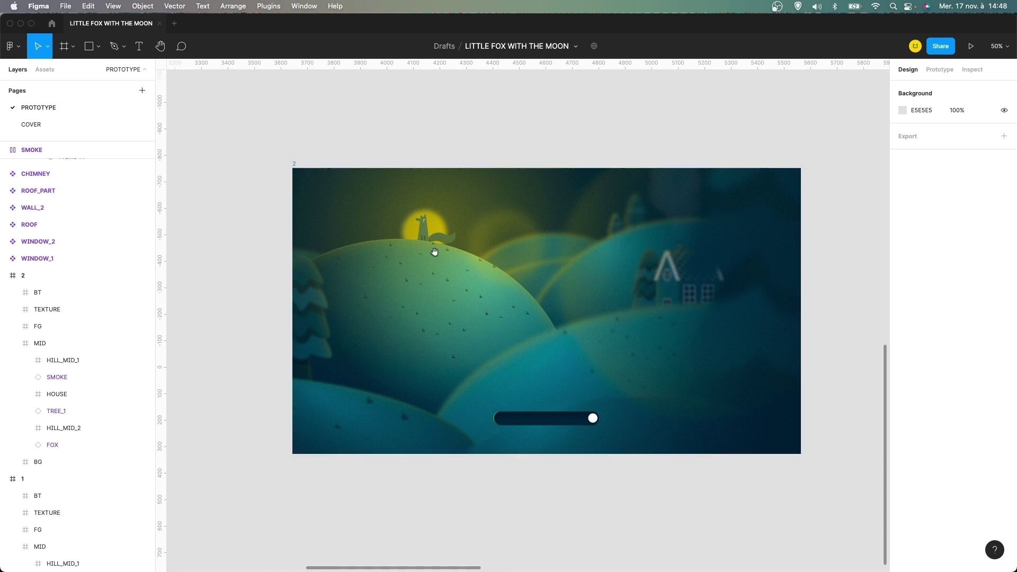
{"action": "left_click_drag", "start_coordinate": [434, 253], "coordinate": [460, 261]}
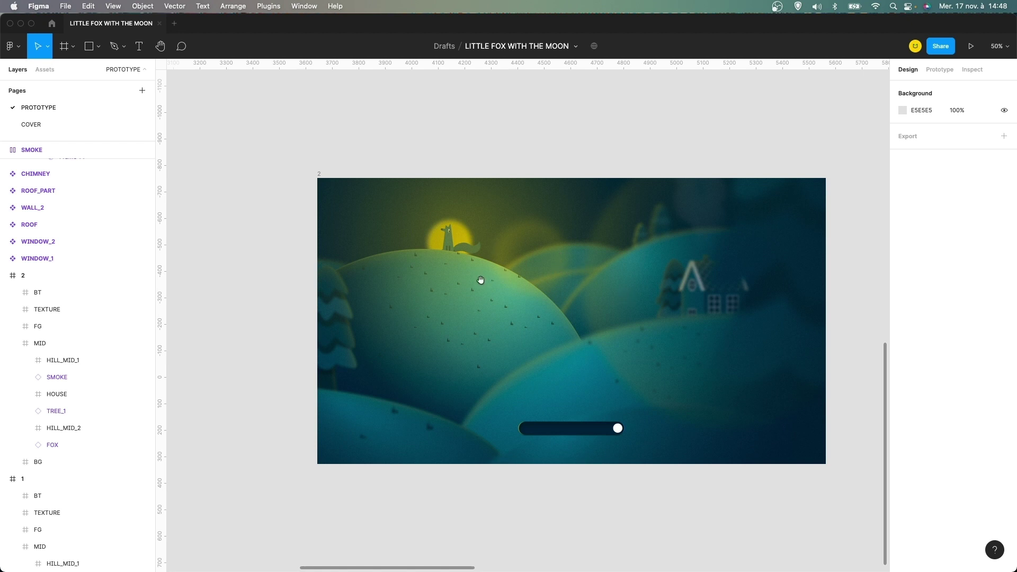
{"action": "scroll", "coordinate": [480, 280], "scroll_direction": "left", "scroll_amount": 10}
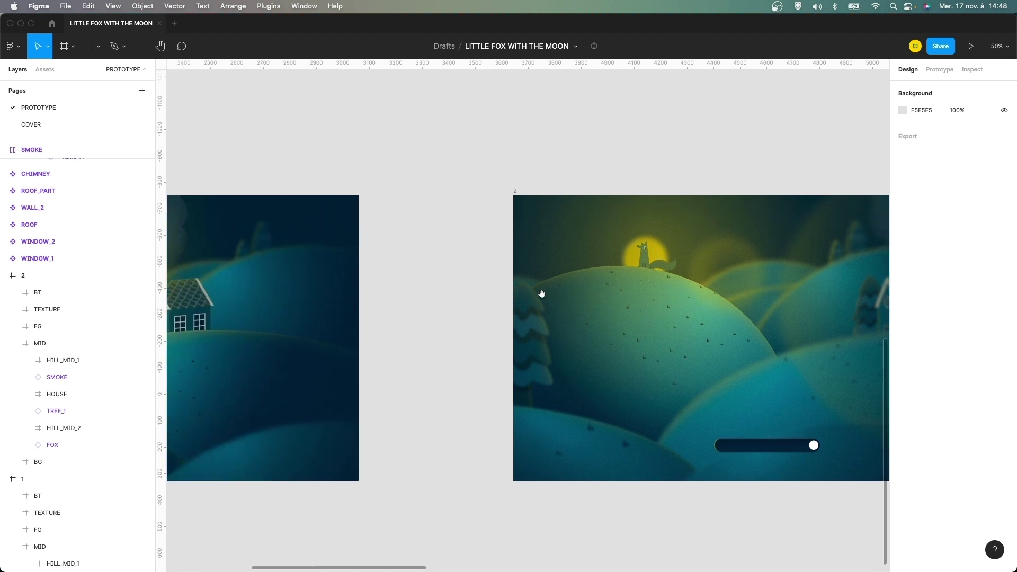
{"action": "scroll", "coordinate": [612, 291], "scroll_direction": "left", "scroll_amount": 10}
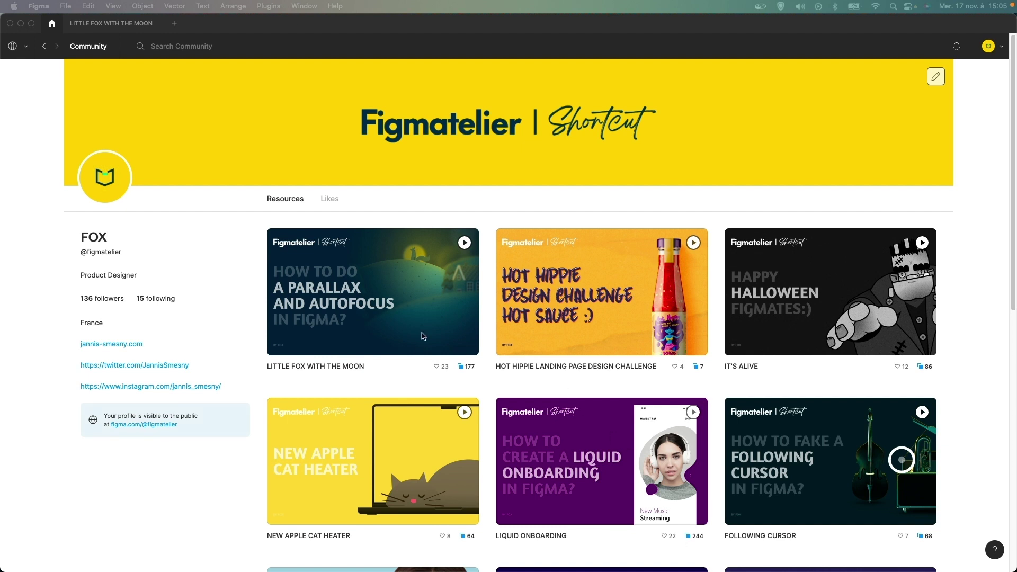
Scroll down the creator's Resources list and back up to LITTLE FOX WITH THE MOON
{"action": "scroll", "coordinate": [553, 416], "scroll_direction": "down", "scroll_amount": 6}
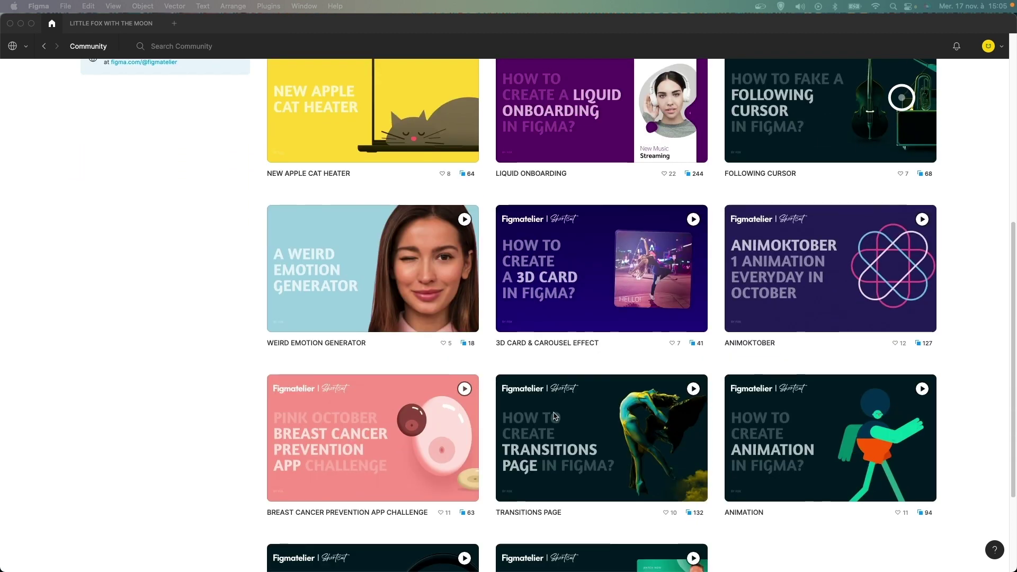
{"action": "scroll", "coordinate": [553, 415], "scroll_direction": "up", "scroll_amount": 7}
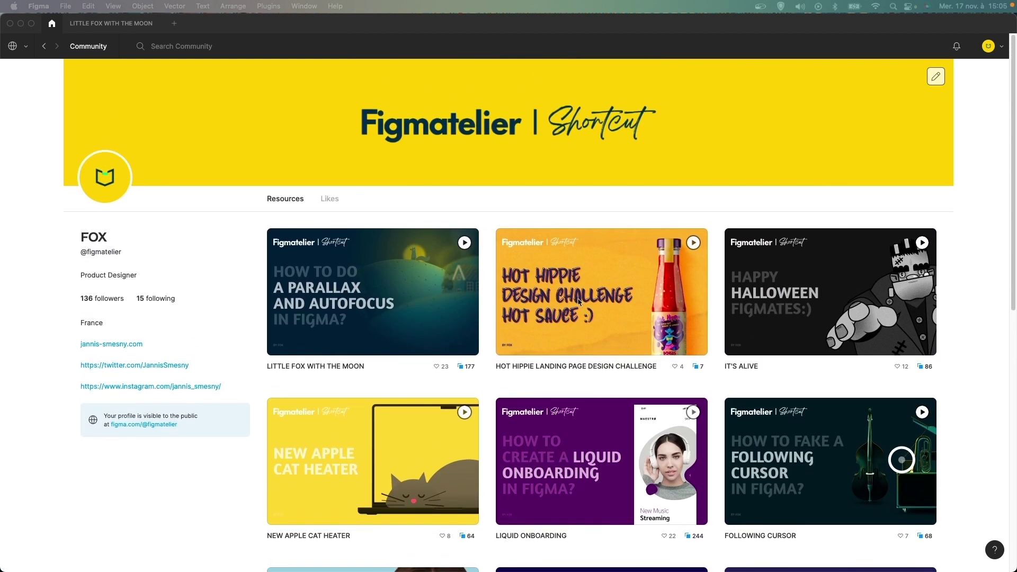